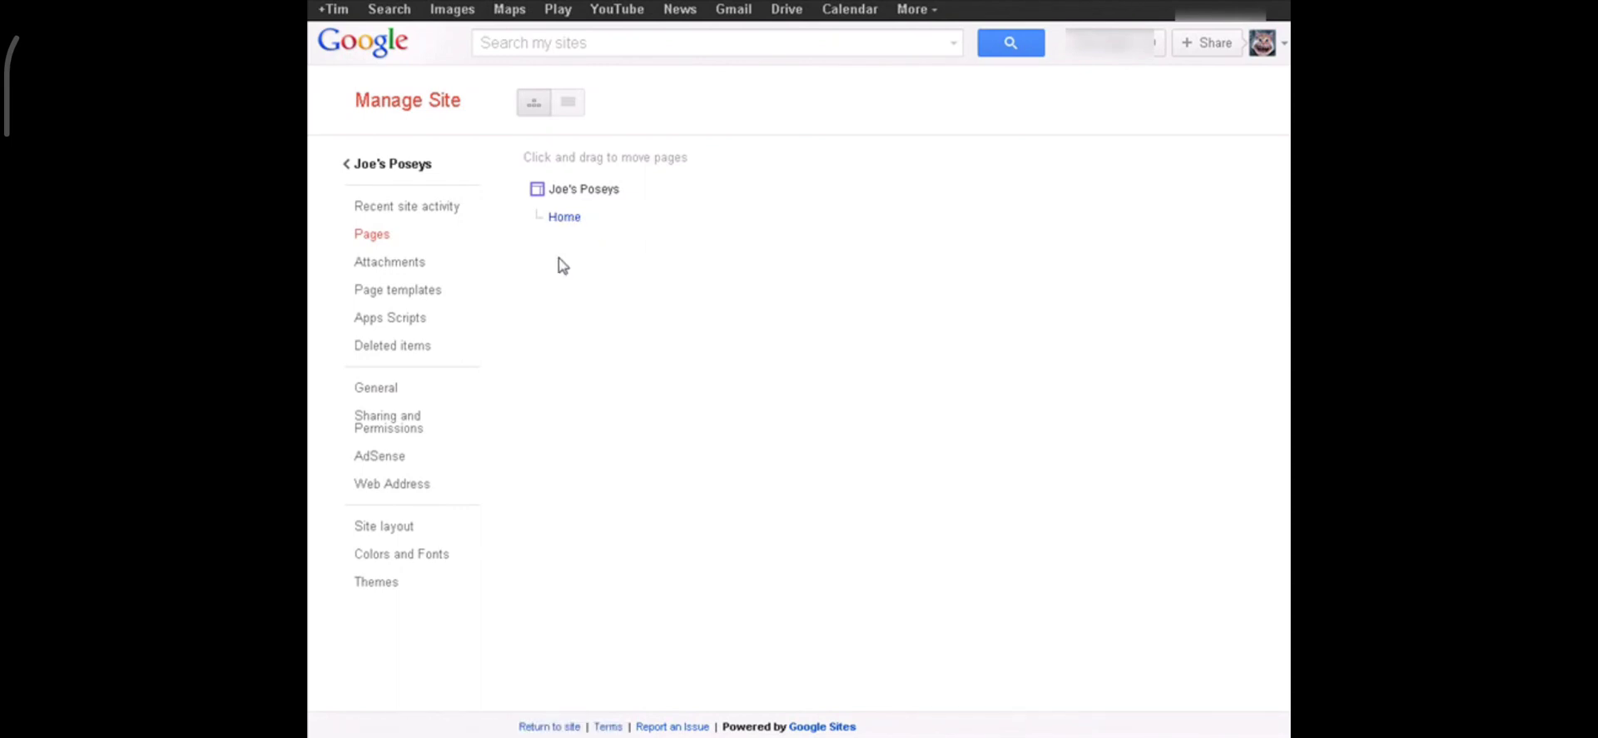
Step: Leave Manage Site through the 'Joe's Poseys' link to reach the Home page
click(358, 169)
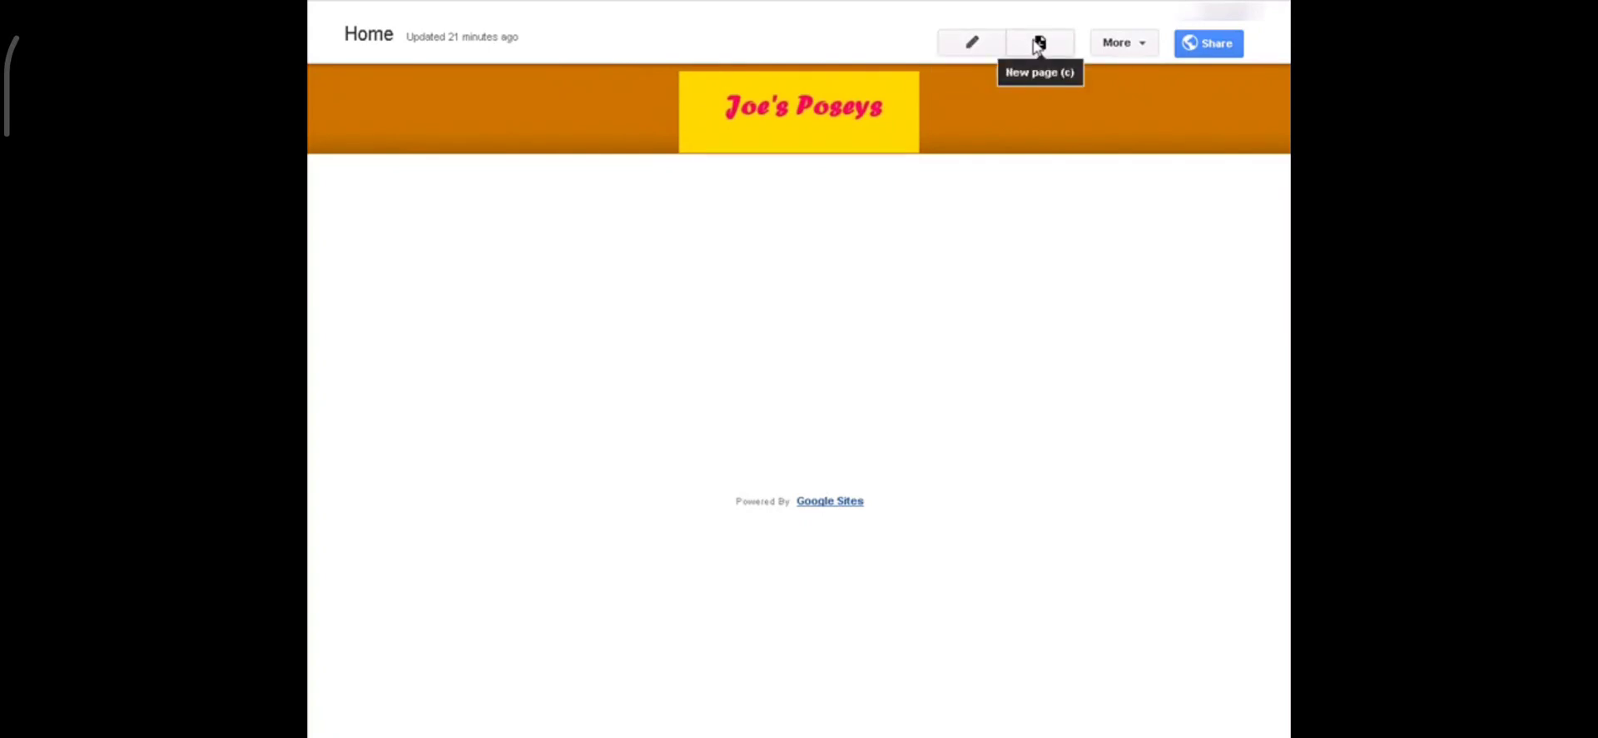
Step: Edit the Home page and paste the two welcome lines about Denver since 1977 and freshest posies
click(970, 43)
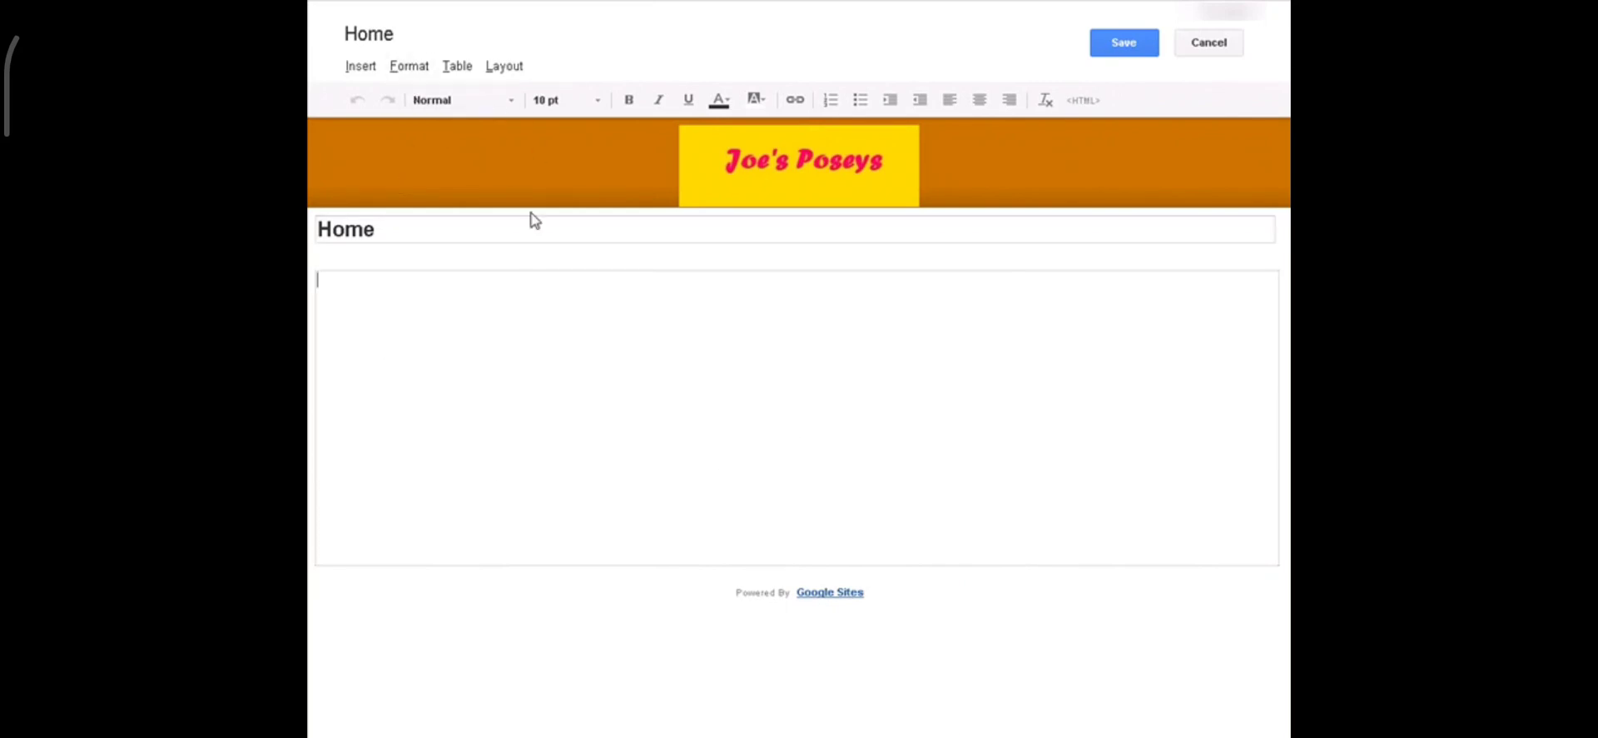
click(511, 103)
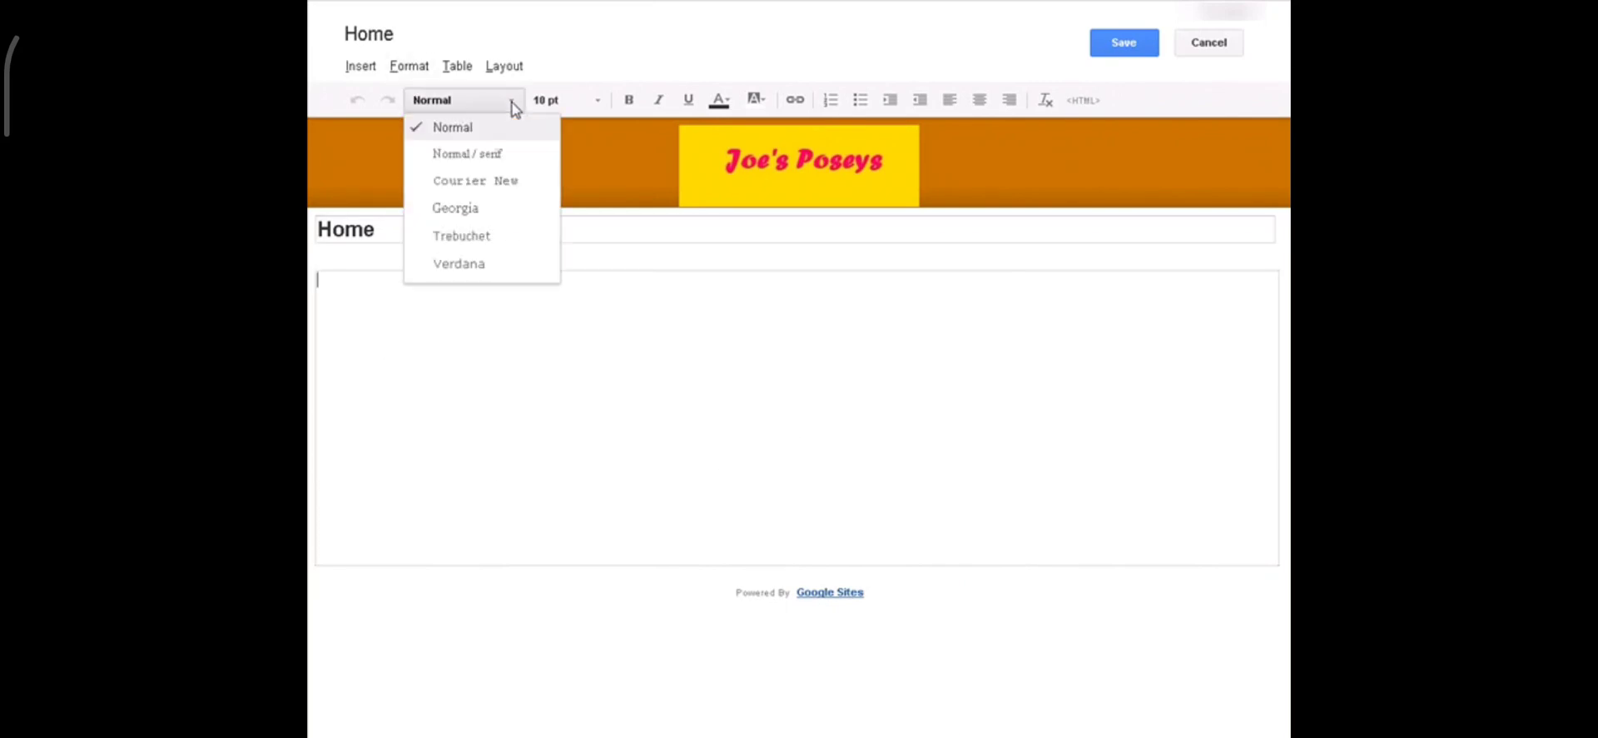
click(512, 102)
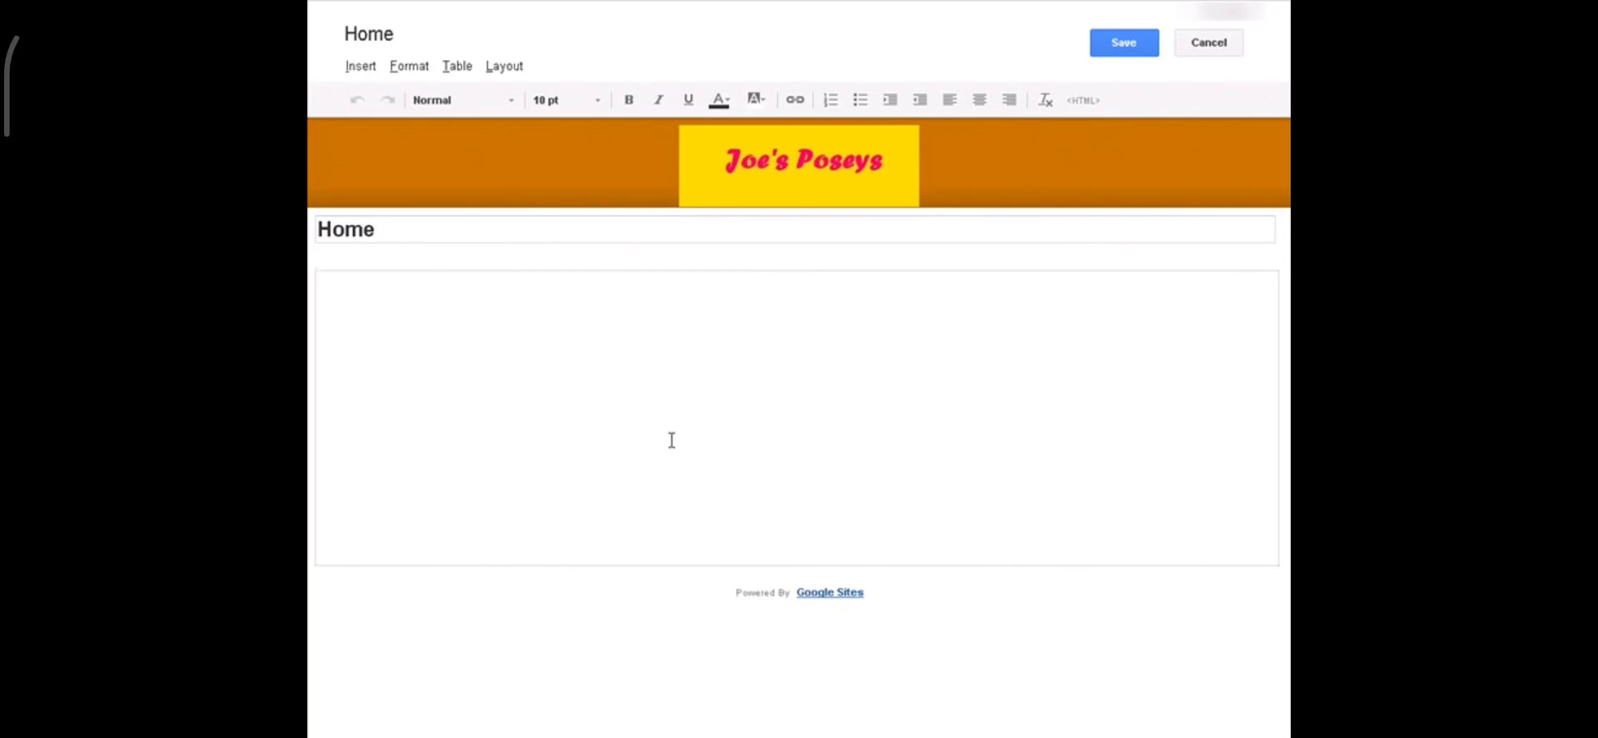
text(Joe's Poseys Has Been Serving the Denver Area Since 1977. We Guarantees the Freshest and Prettiest Posies Available In The City!)
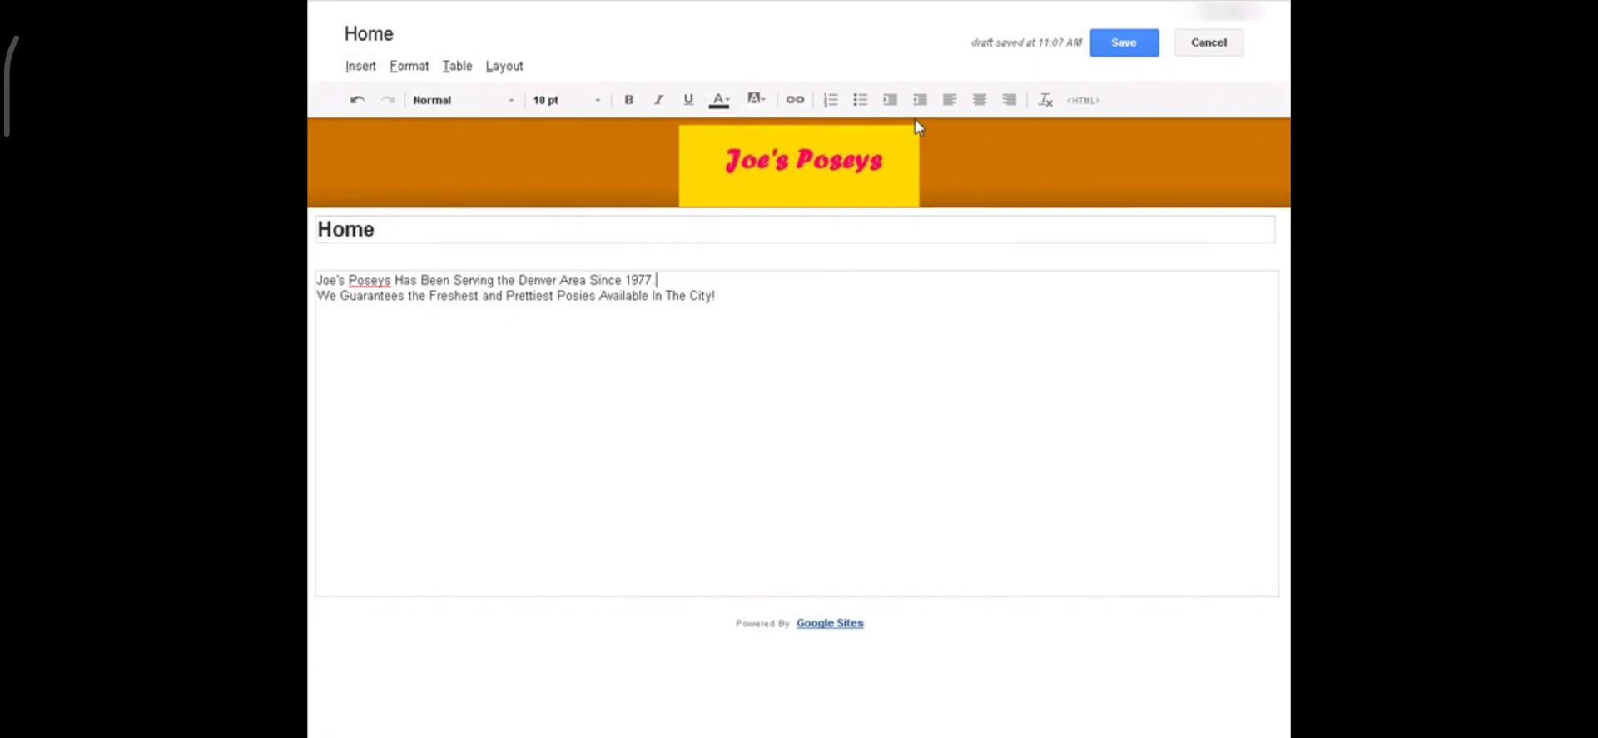
Step: Save the Home page, preview it as a viewer, then close the preview
click(1125, 45)
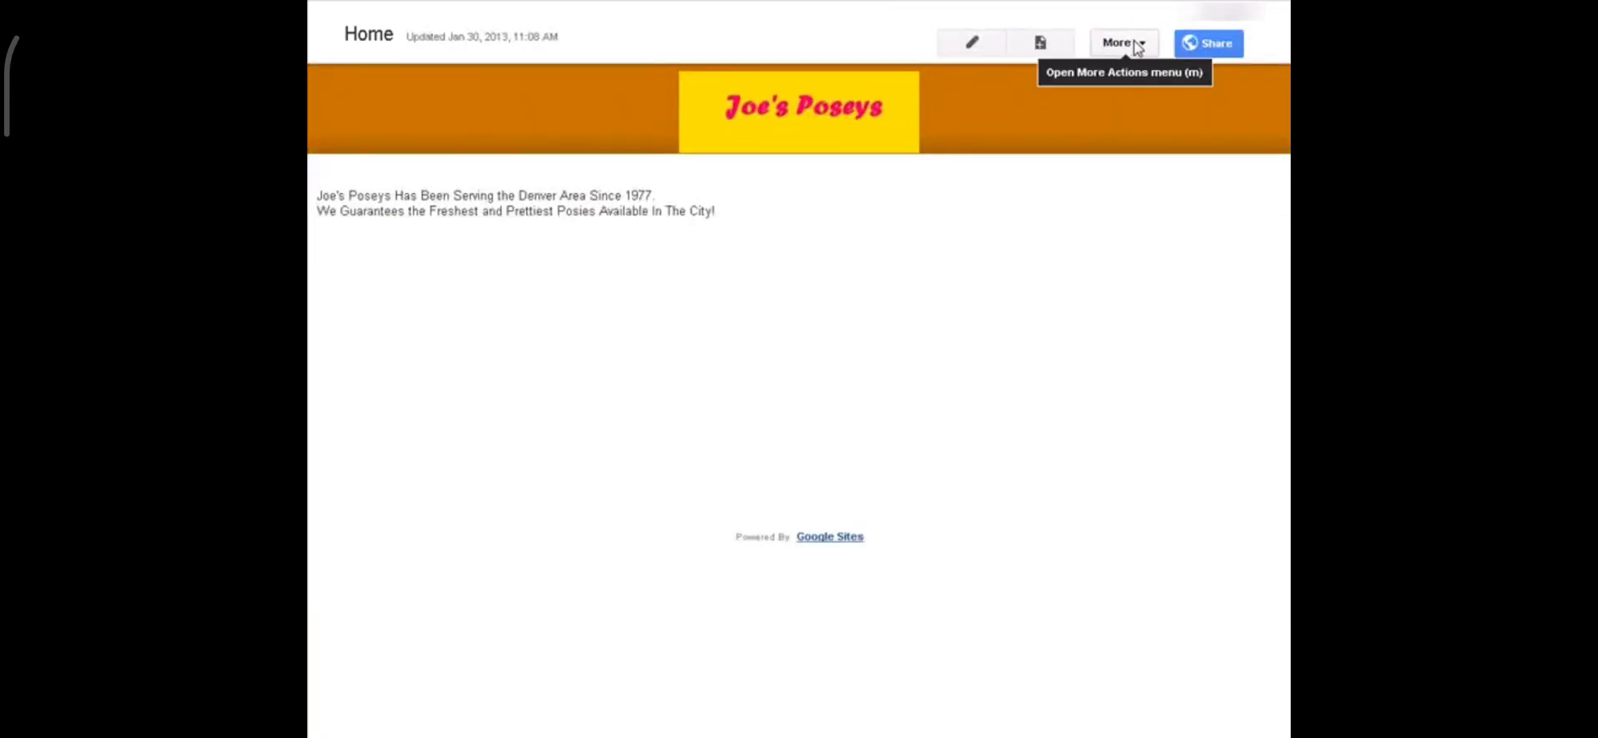
click(1144, 47)
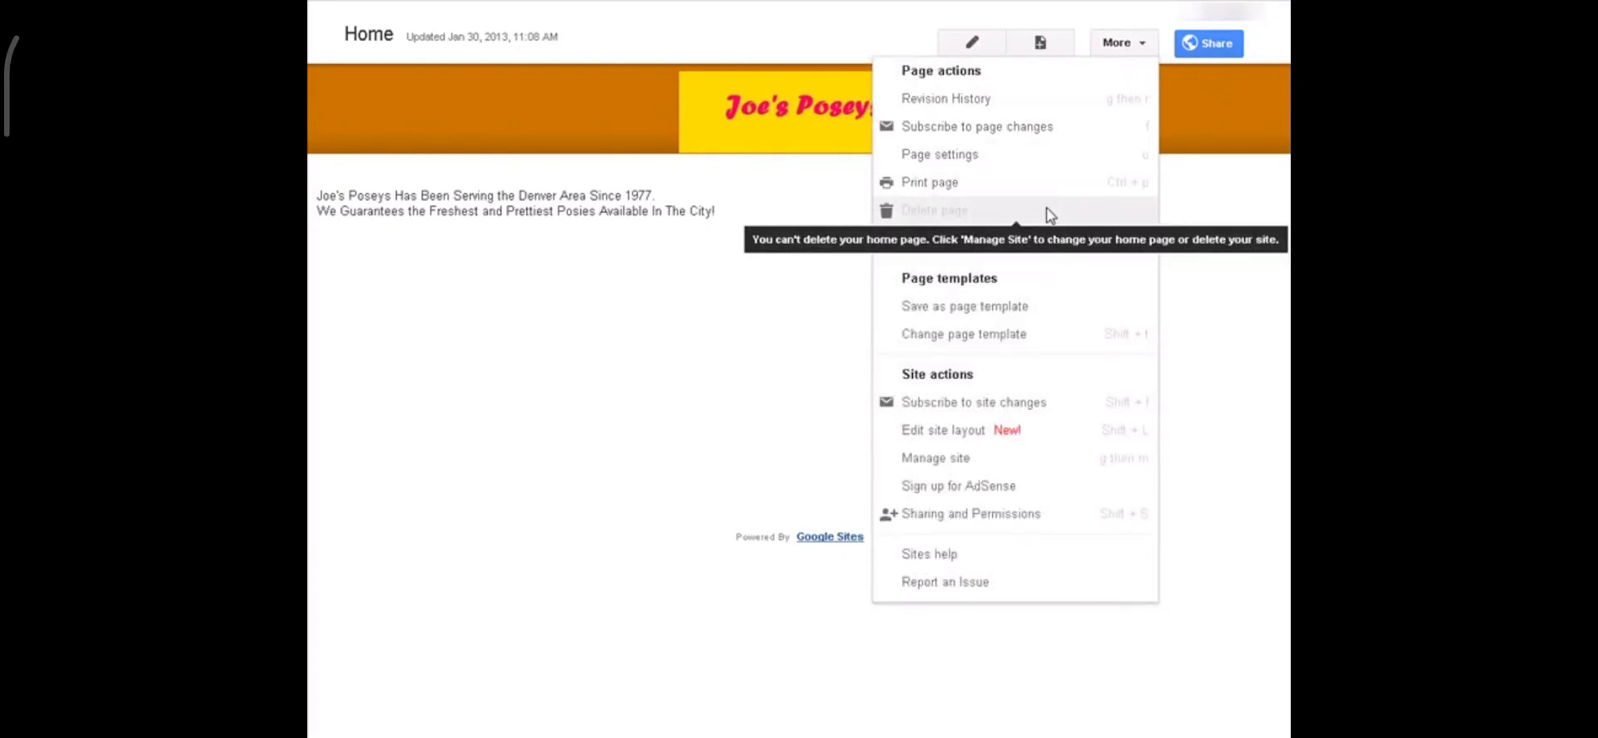
click(992, 246)
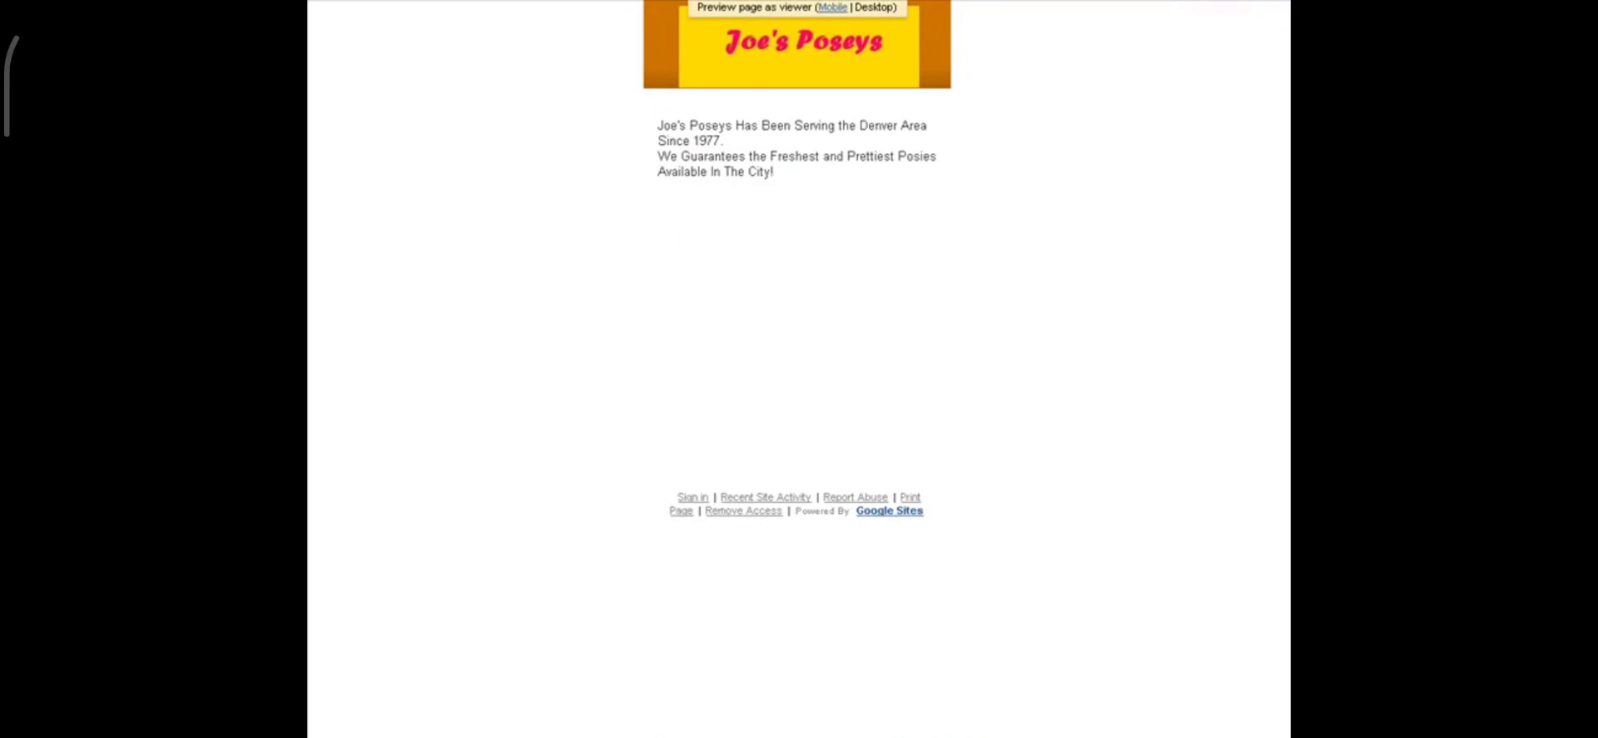
key(ctrl+w)
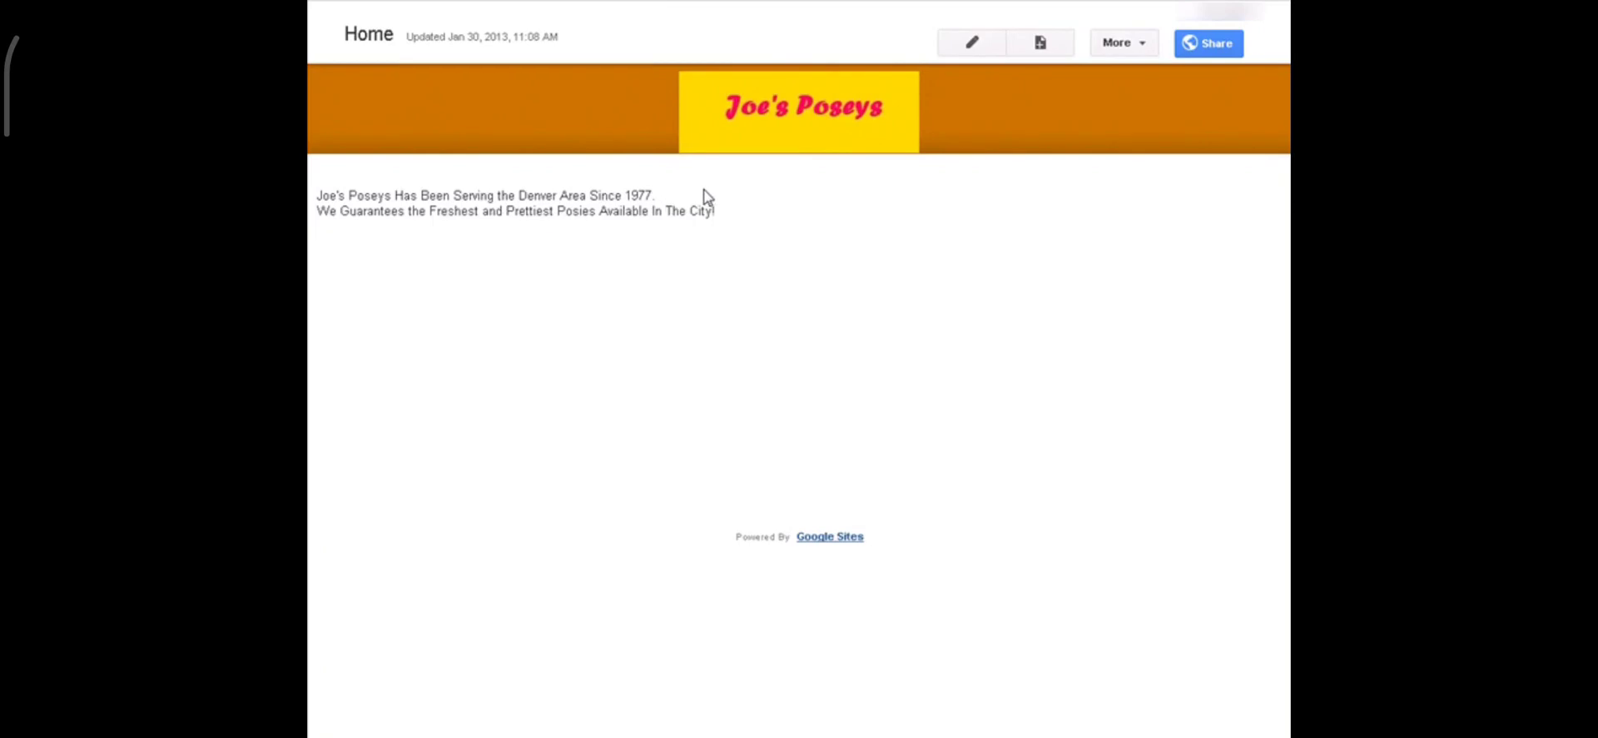
Step: Reopen the Home page editor and insert a blank line after the first welcome line
click(959, 43)
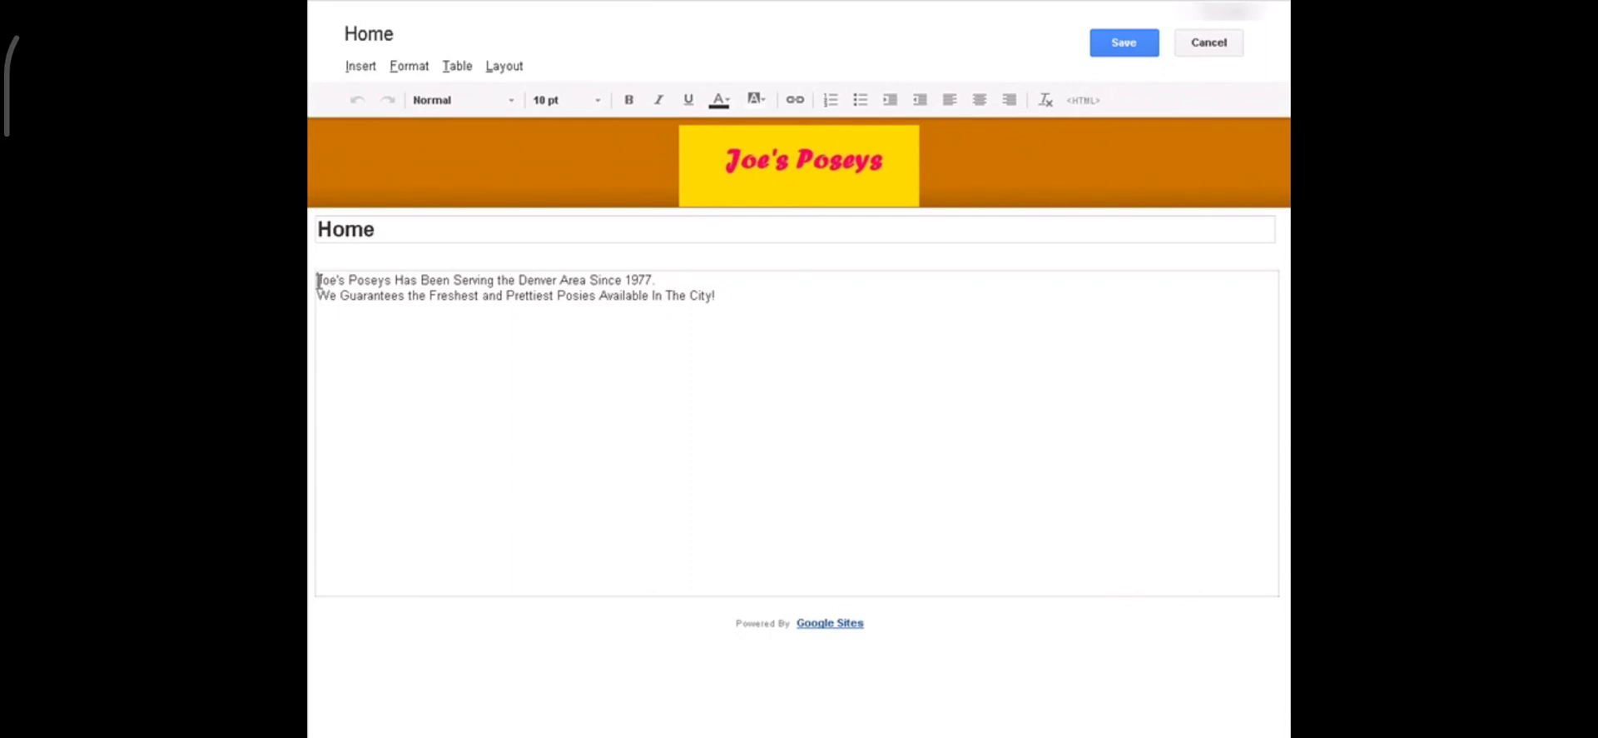
drag(318, 281, 663, 275)
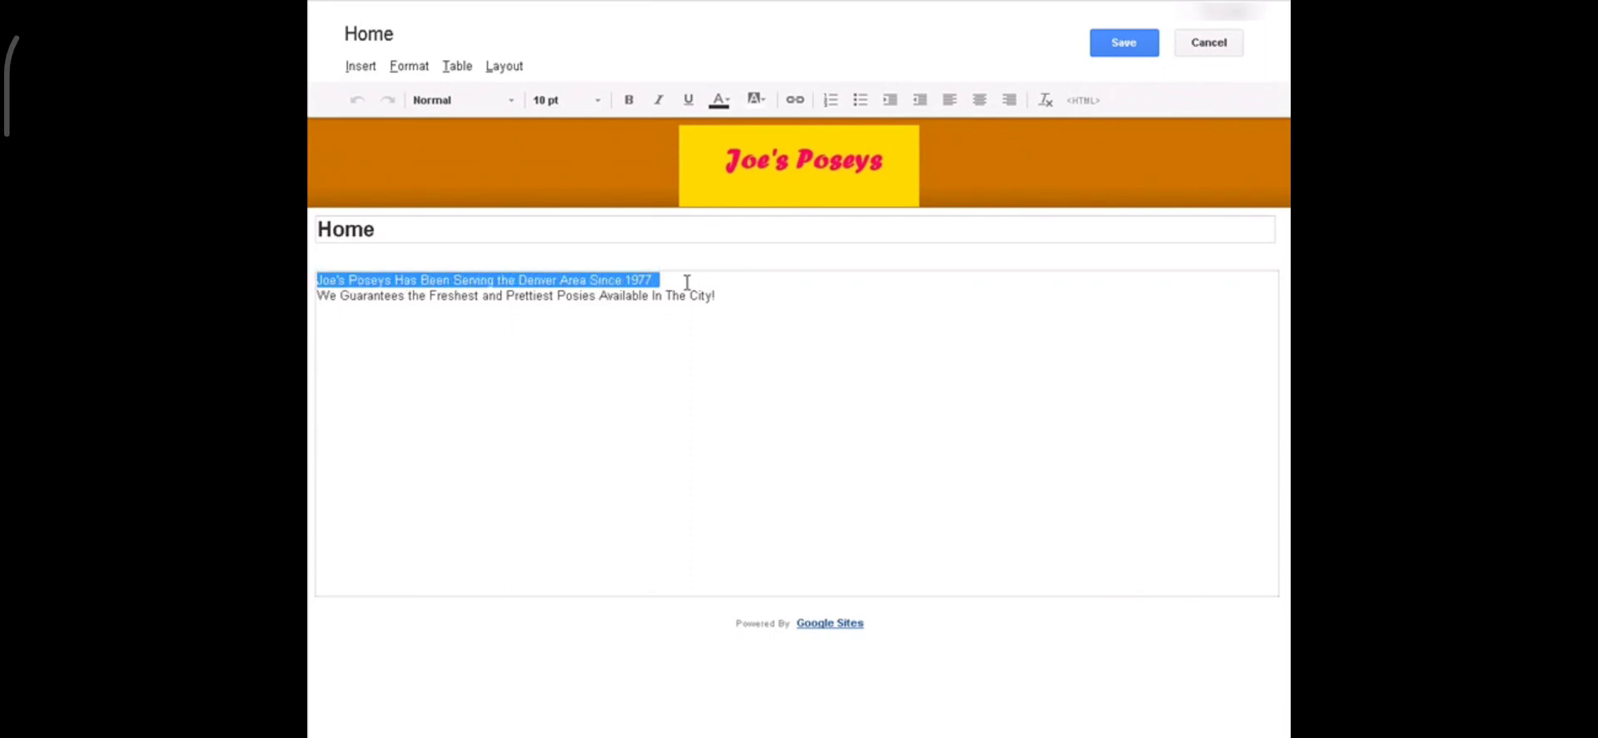
click(687, 281)
key(Return)
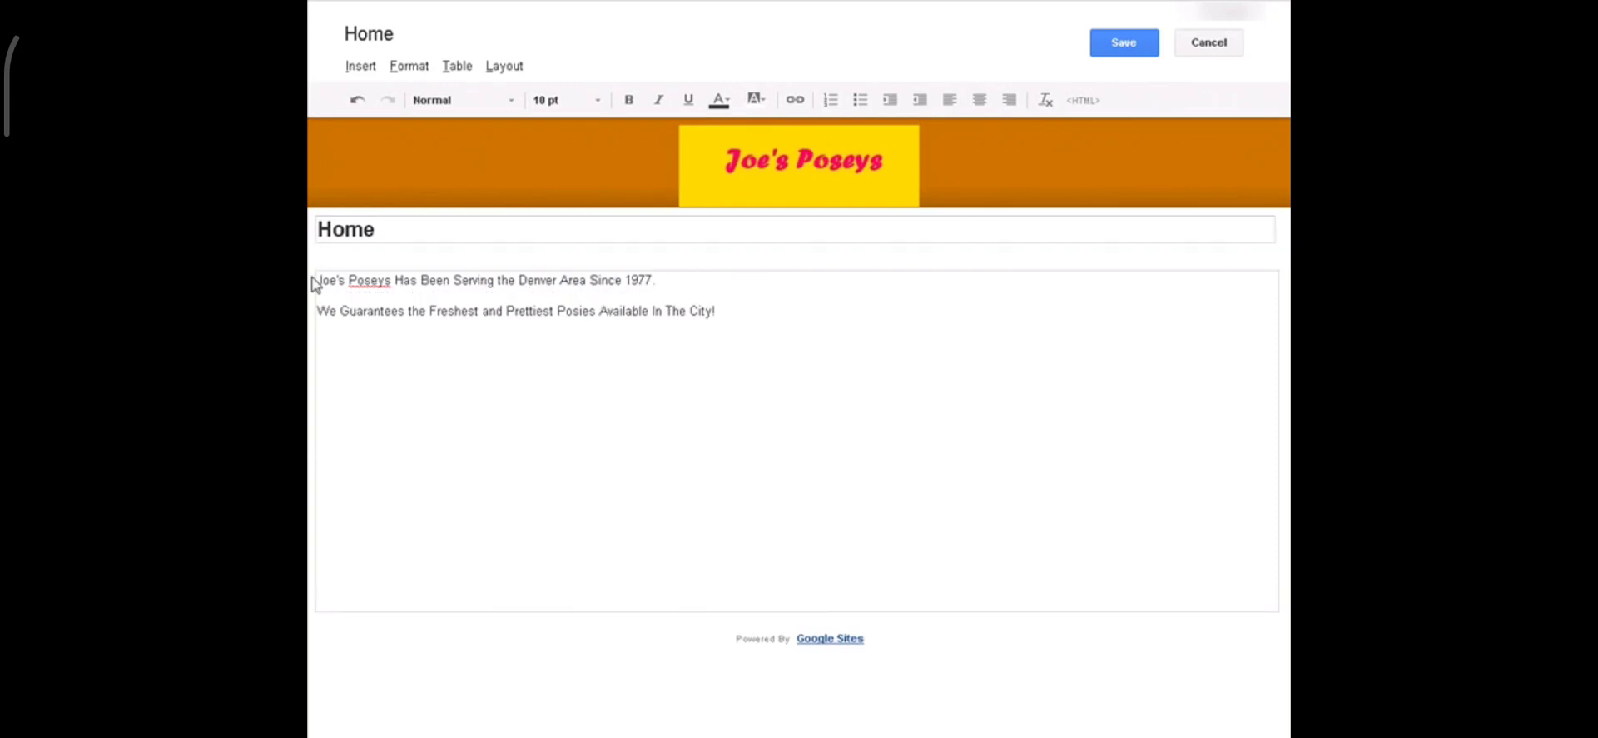
Step: Centre the first welcome line and set it in Verdana
drag(318, 282, 746, 271)
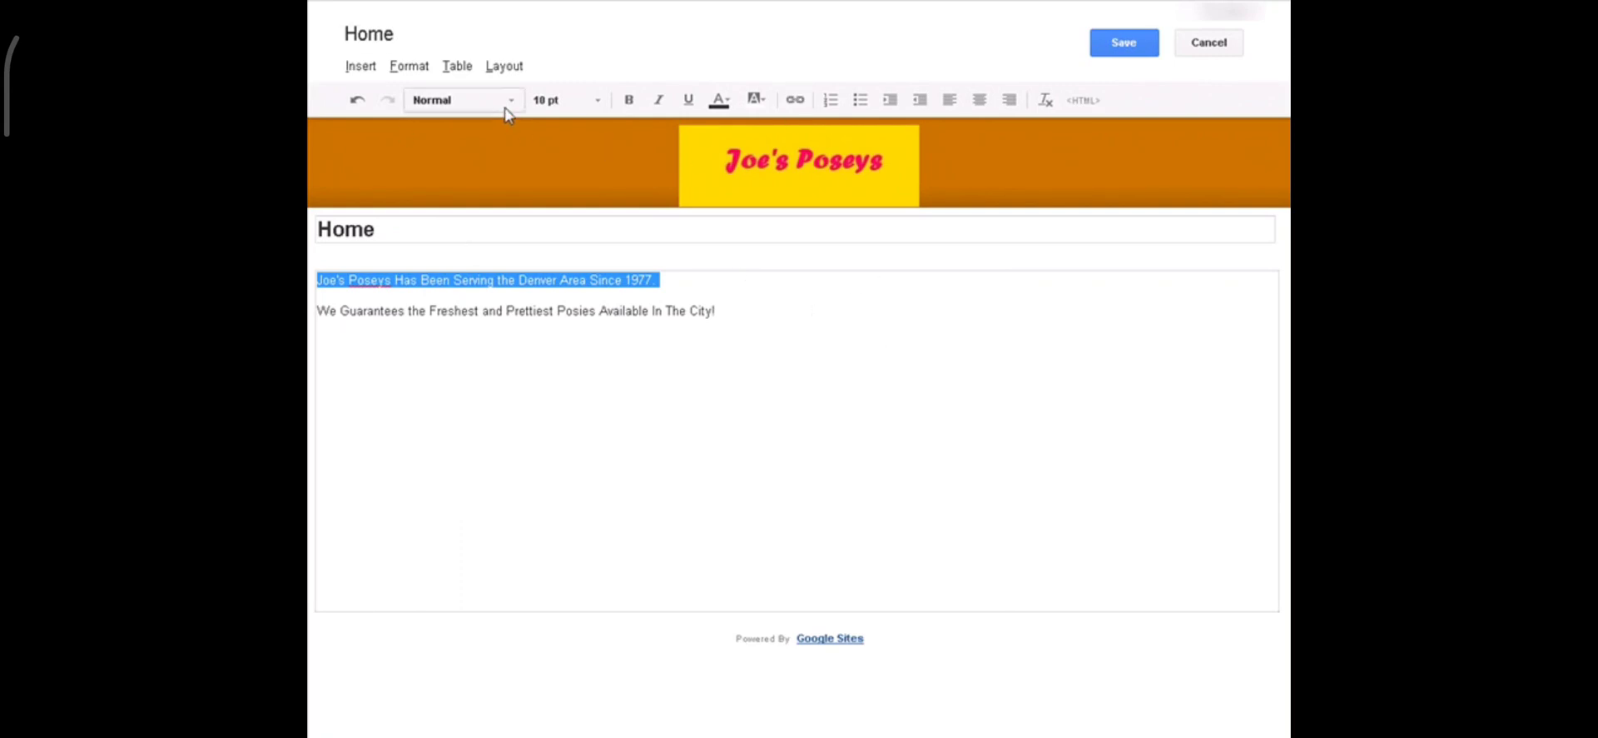
click(983, 101)
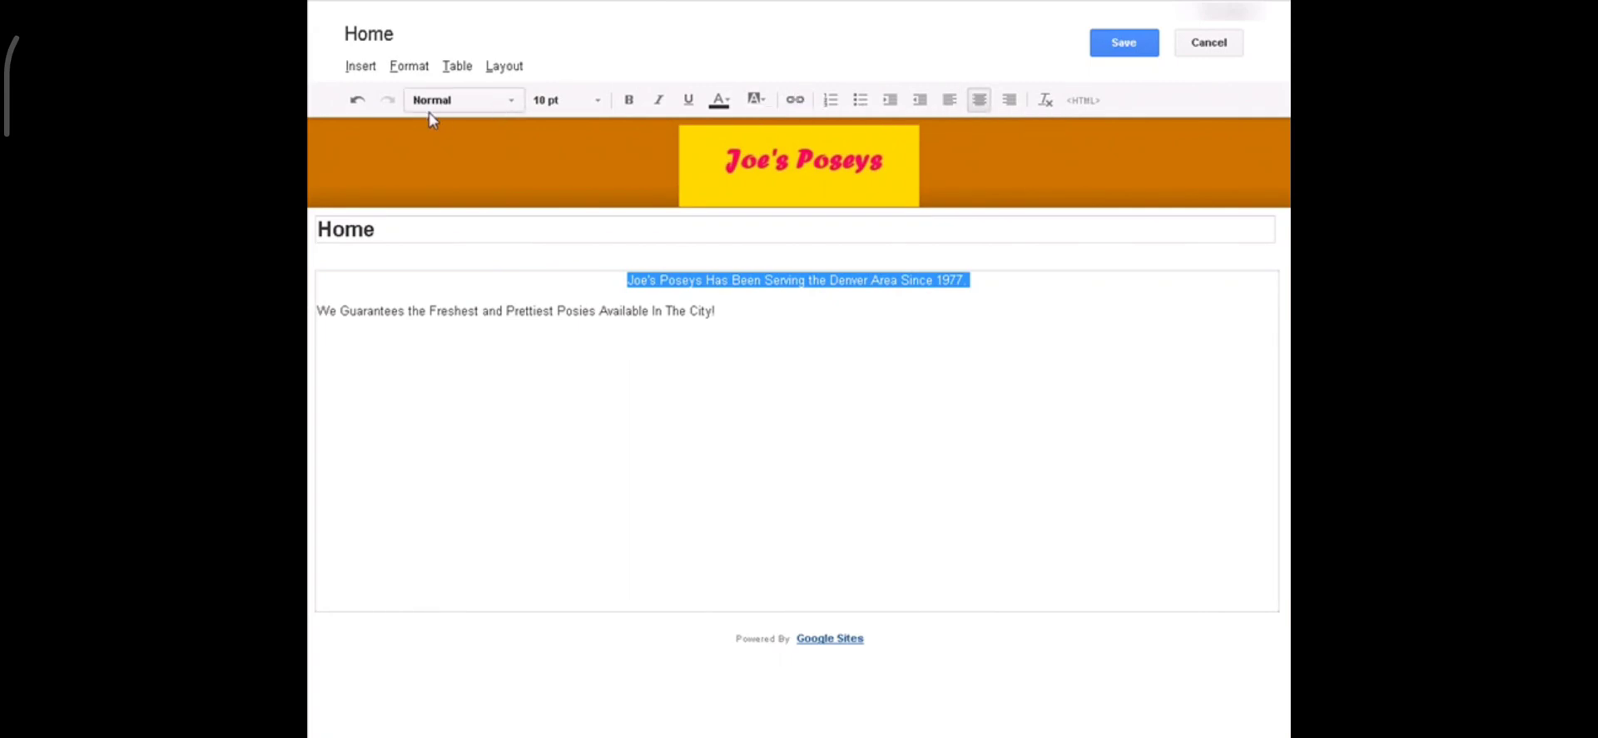
click(514, 102)
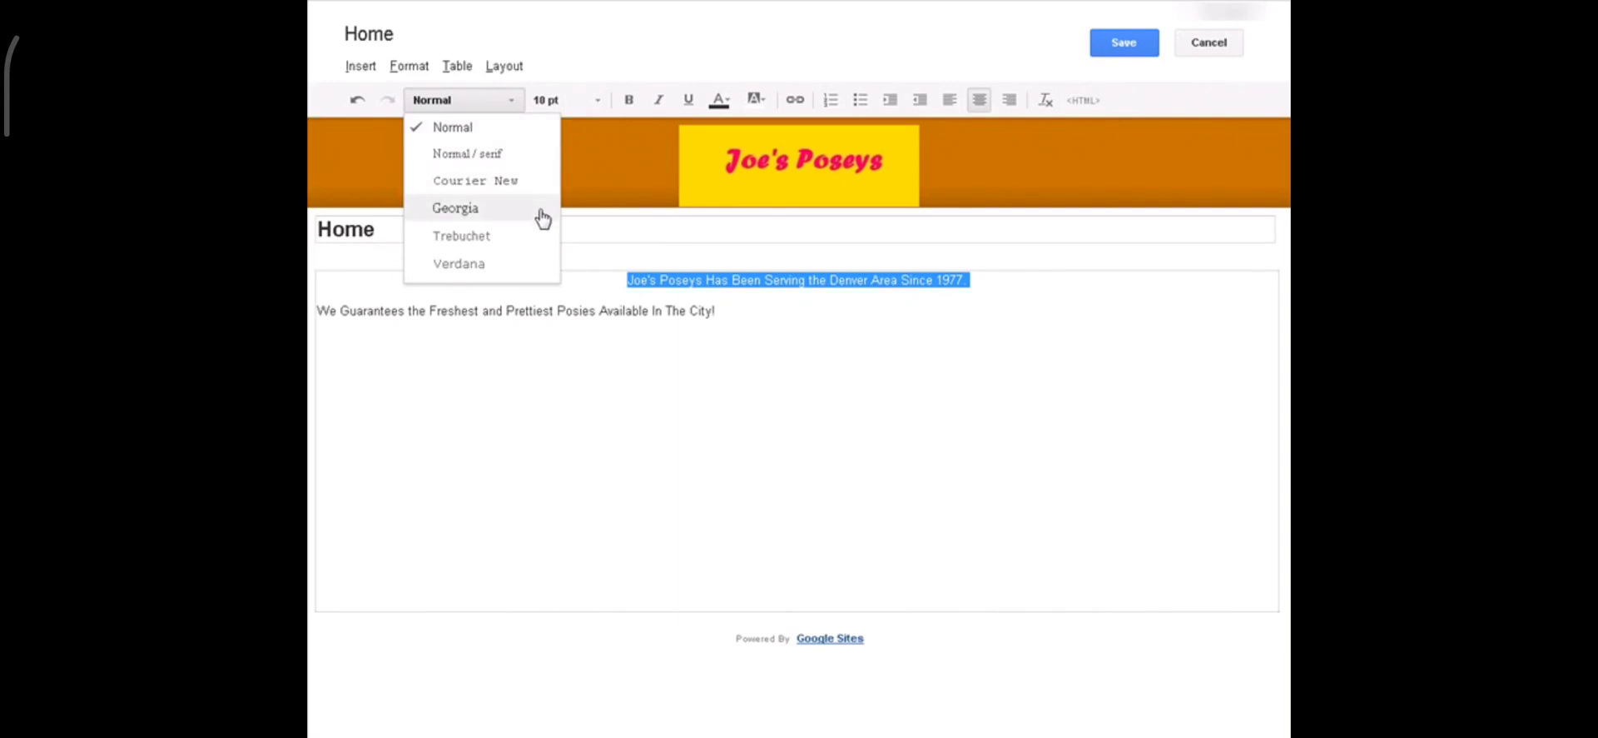
click(519, 264)
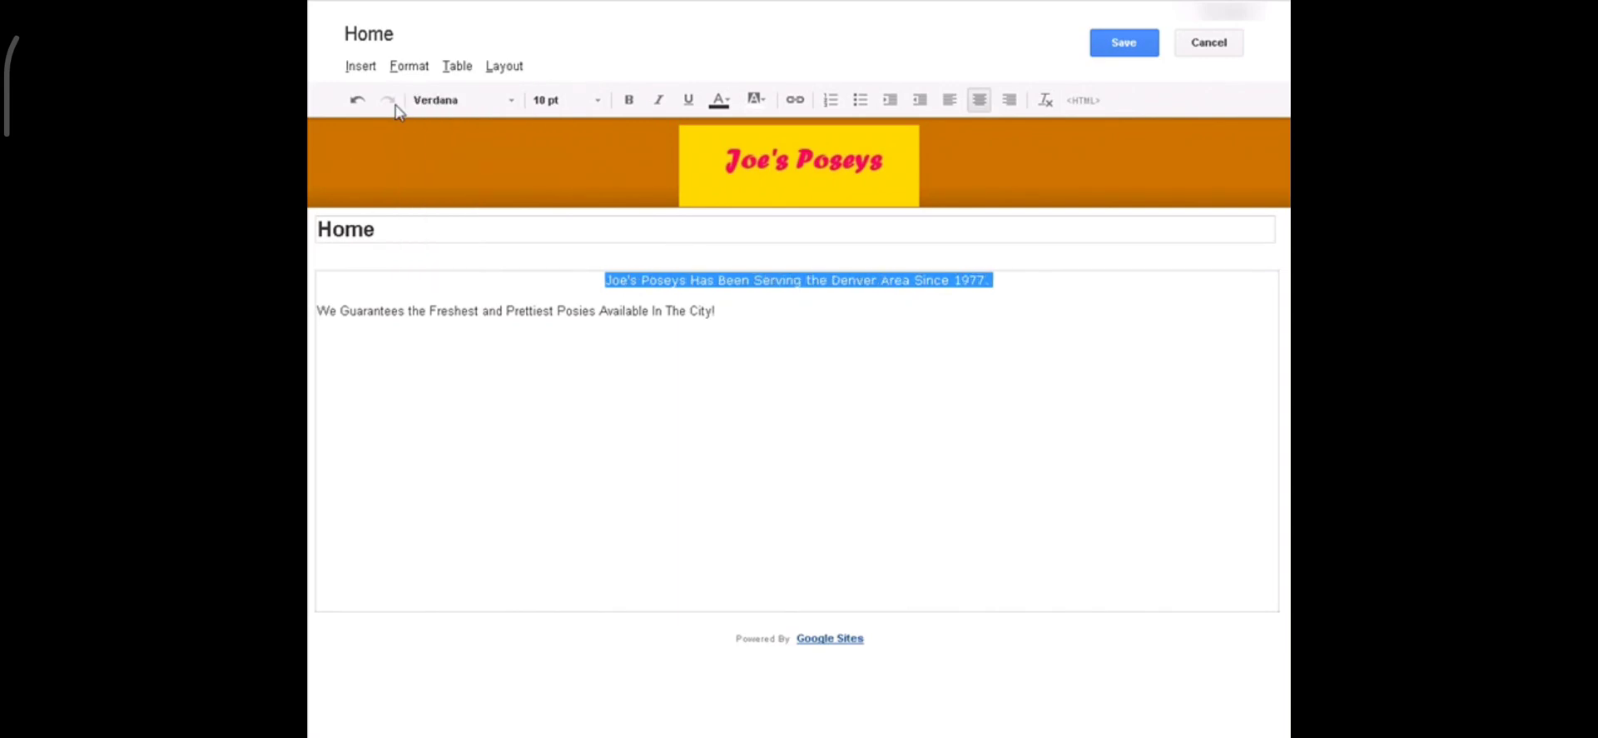
click(592, 101)
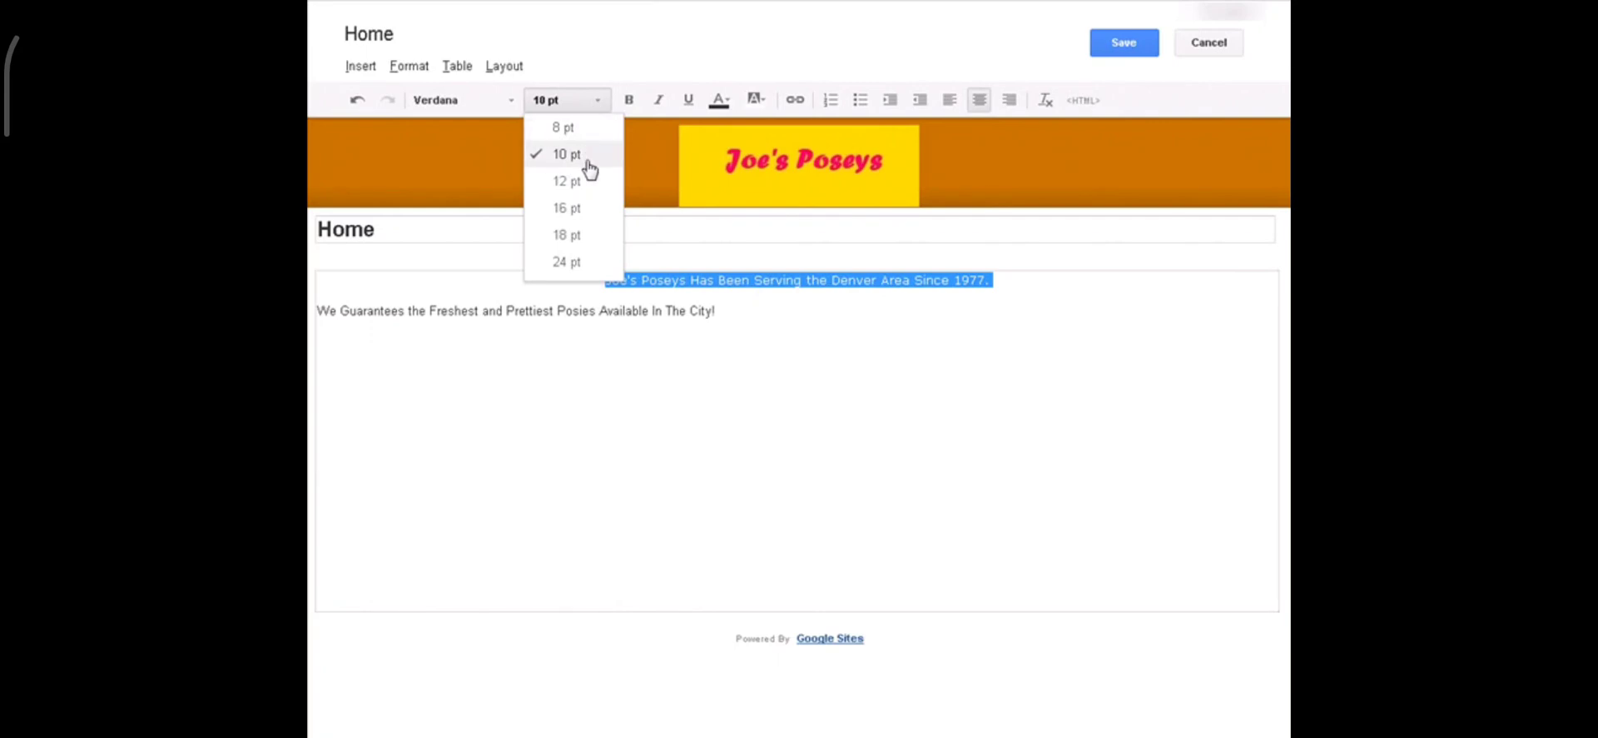
Step: Make the first welcome line 16 pt, orange and bold
click(593, 207)
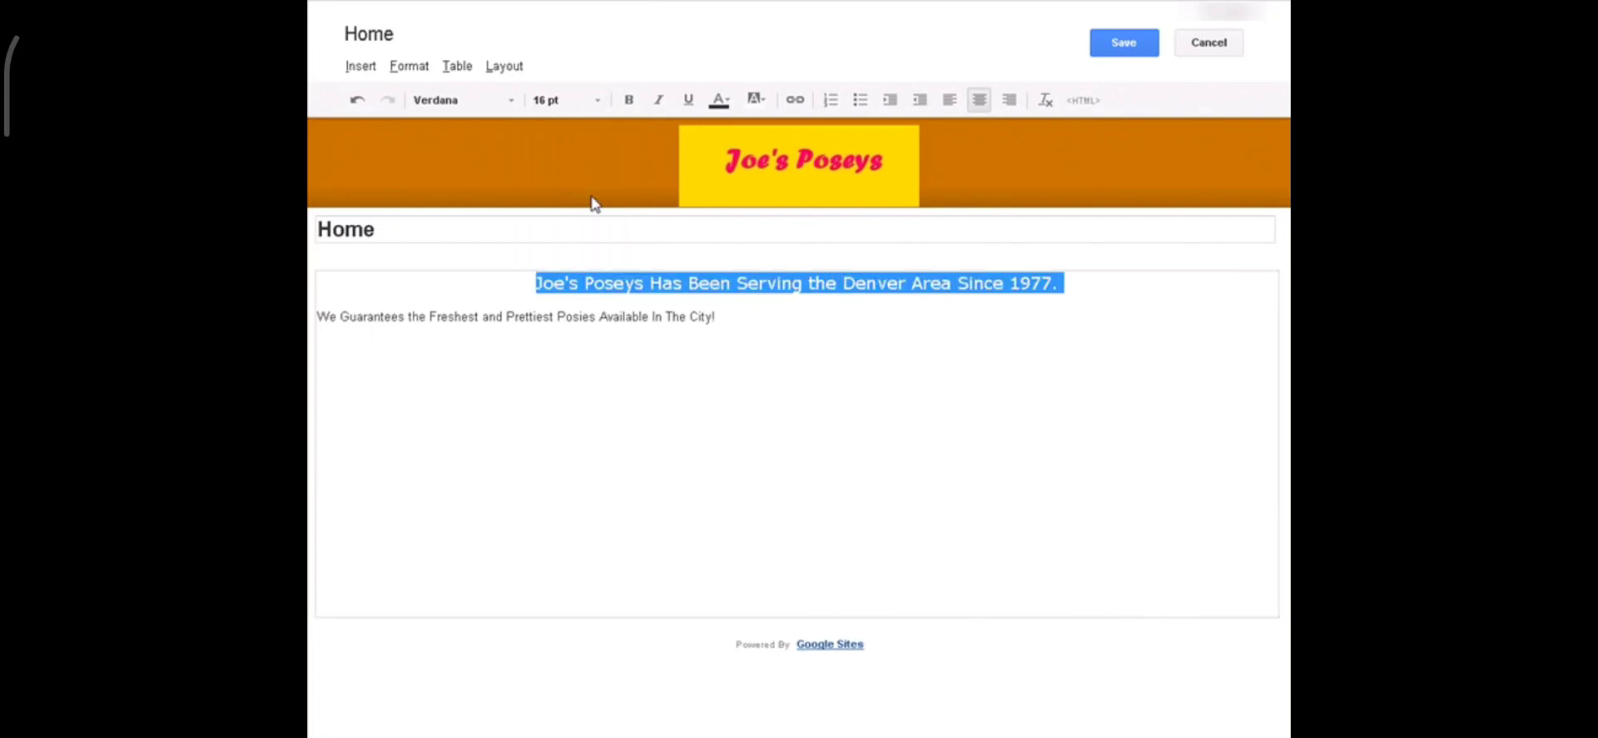
click(734, 104)
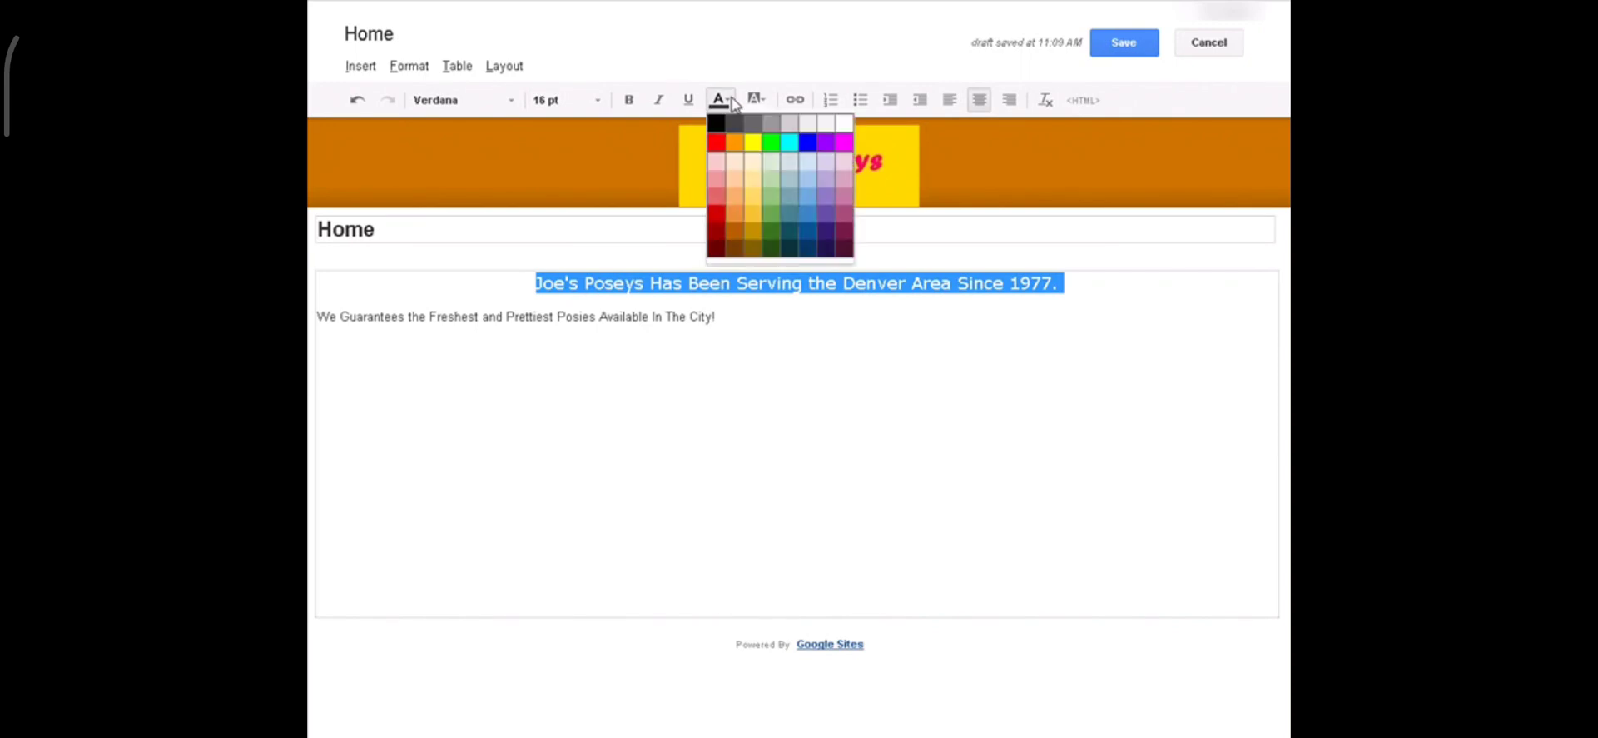
click(735, 143)
click(806, 344)
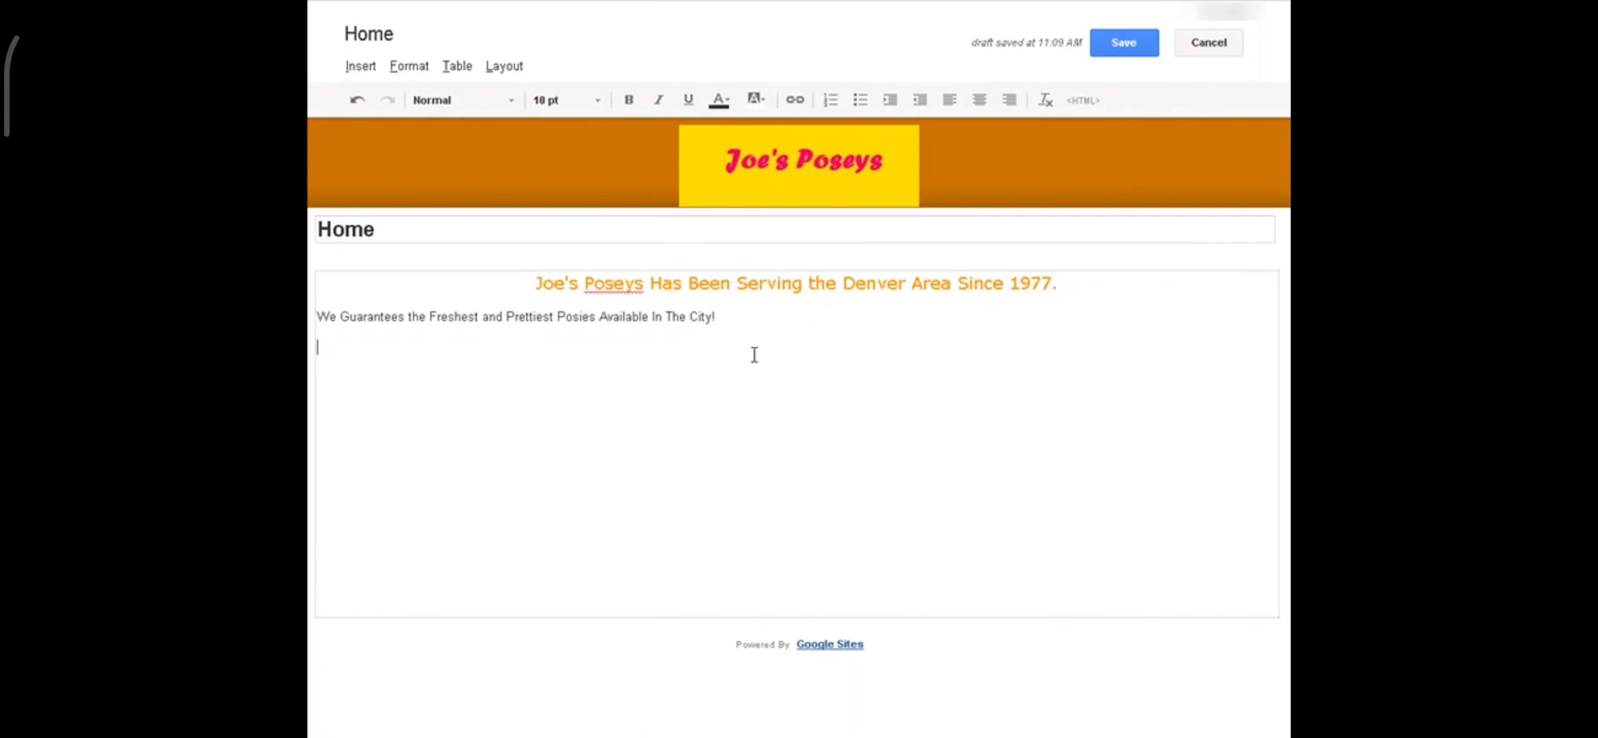
drag(536, 283, 1082, 290)
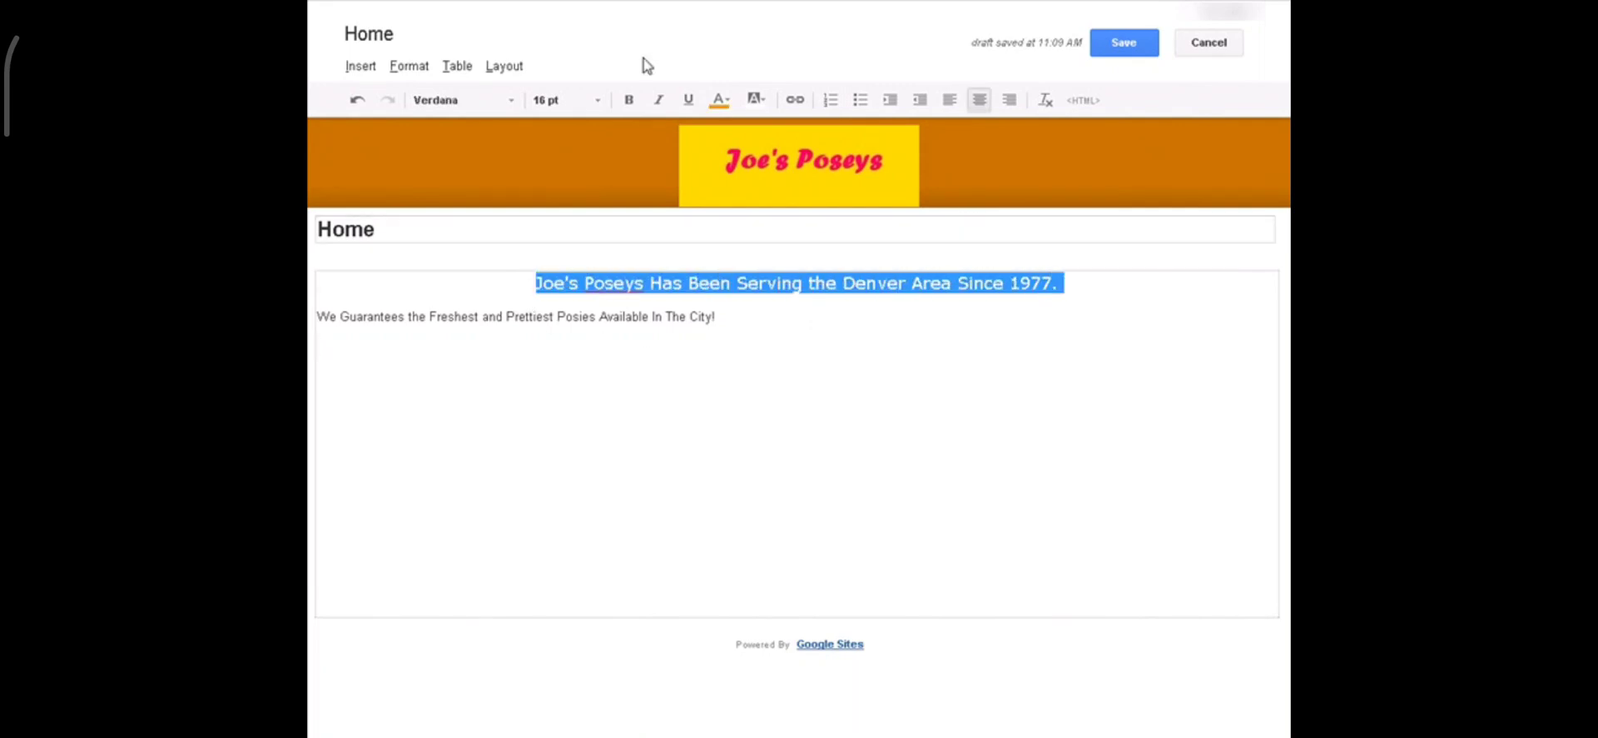
click(628, 100)
click(752, 350)
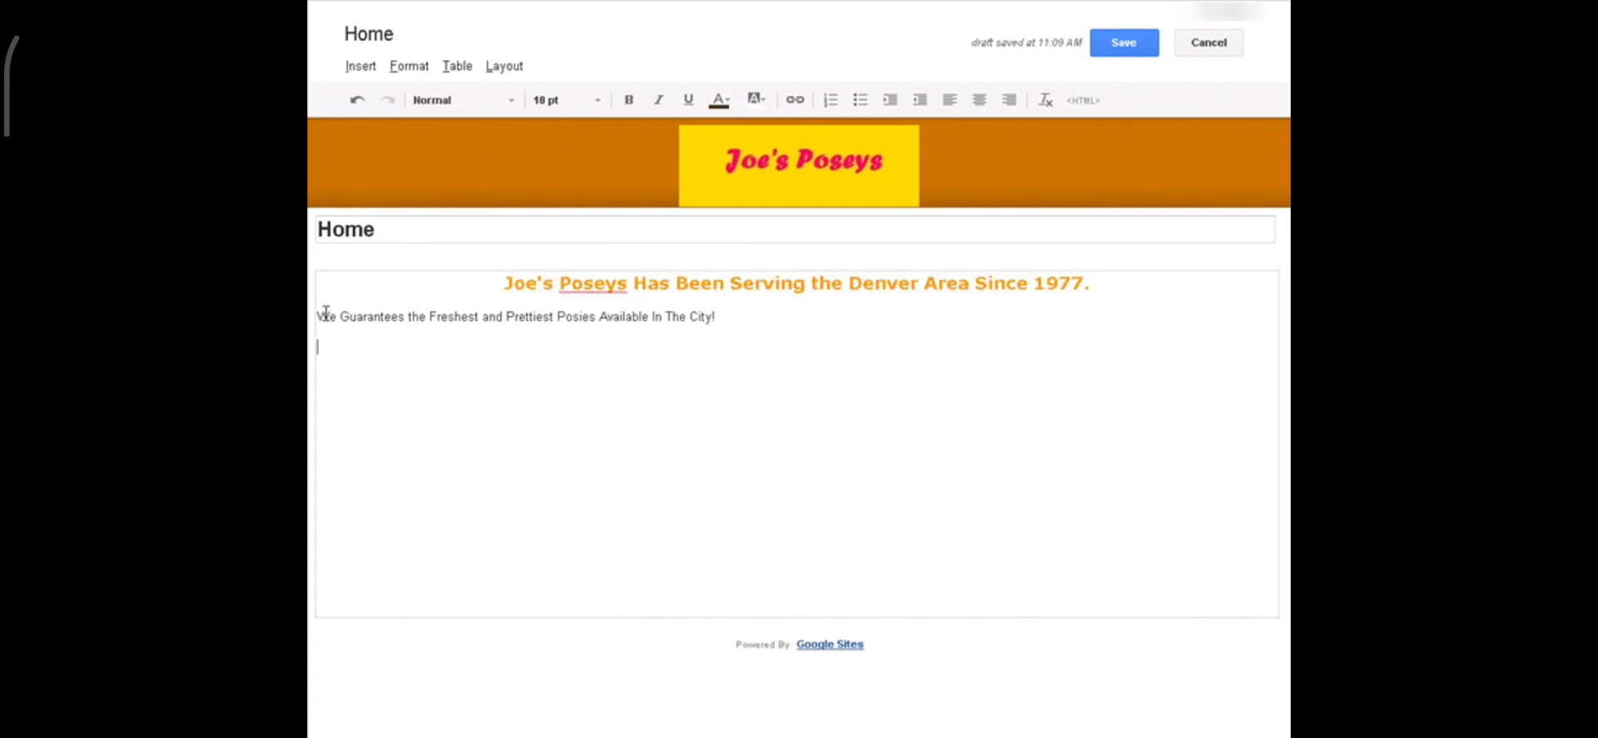
drag(322, 312, 746, 314)
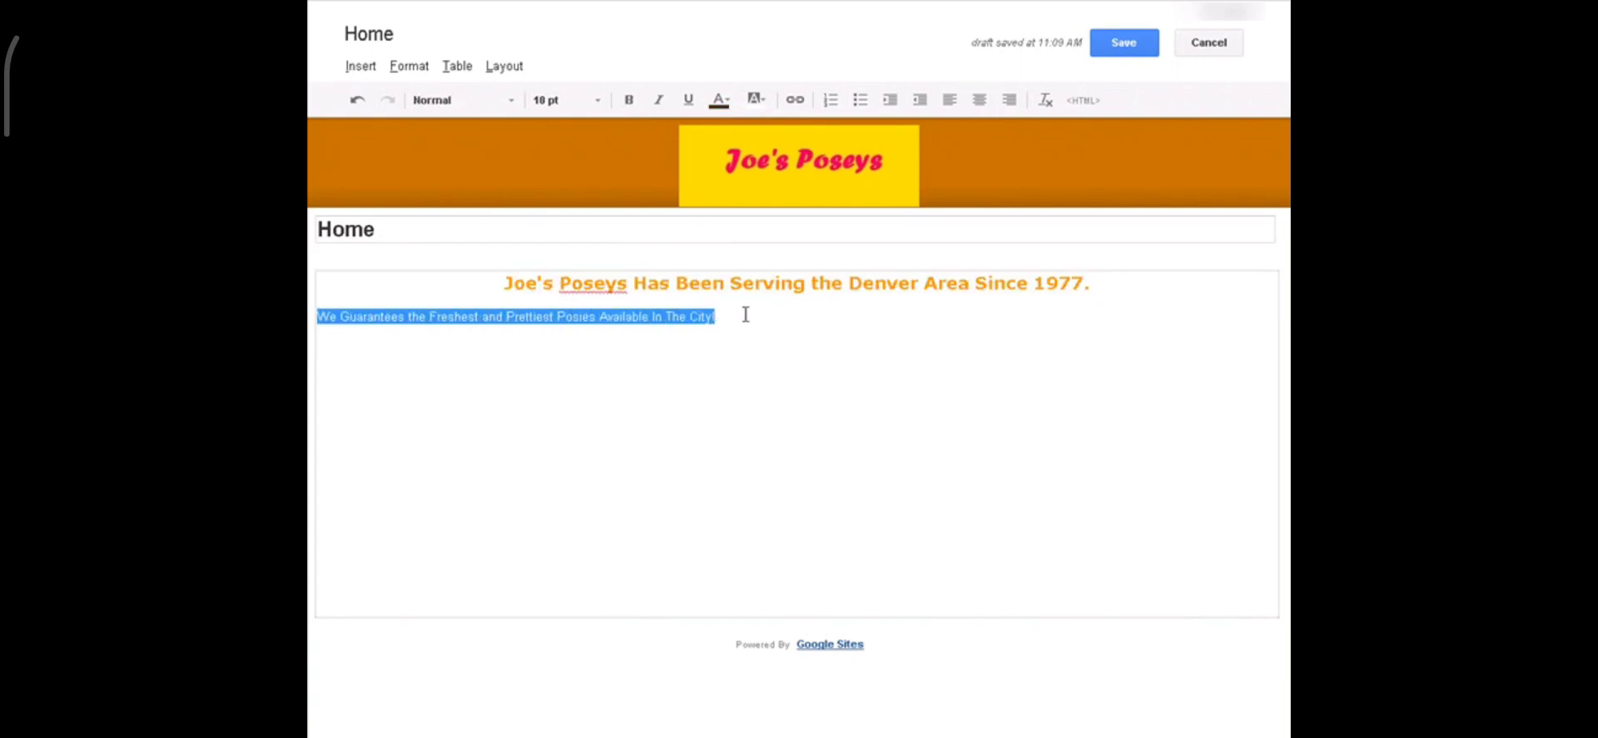
Step: Format the second line as centred, 12 pt, bold Verdana and save the Home page
click(980, 101)
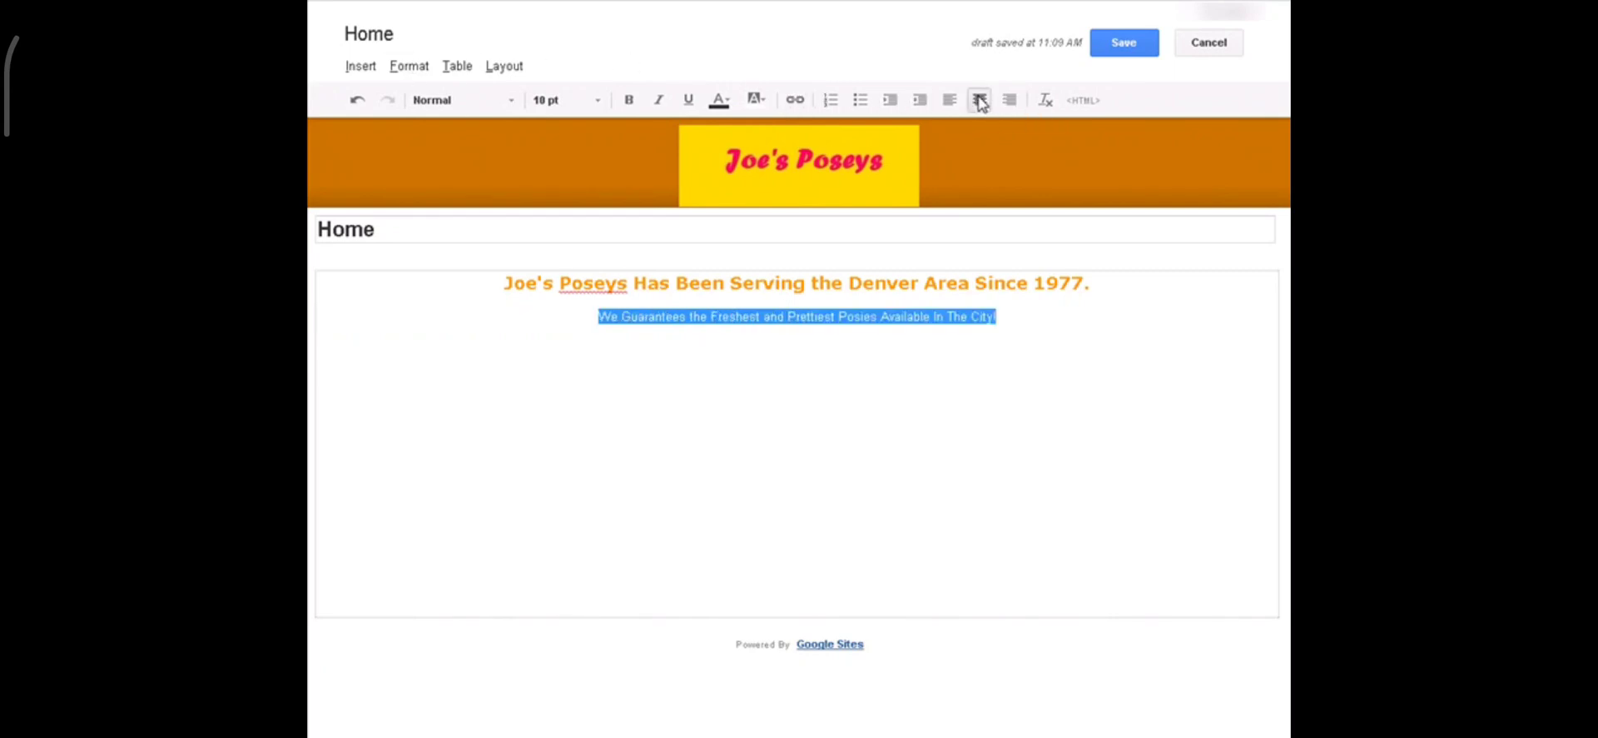
click(600, 104)
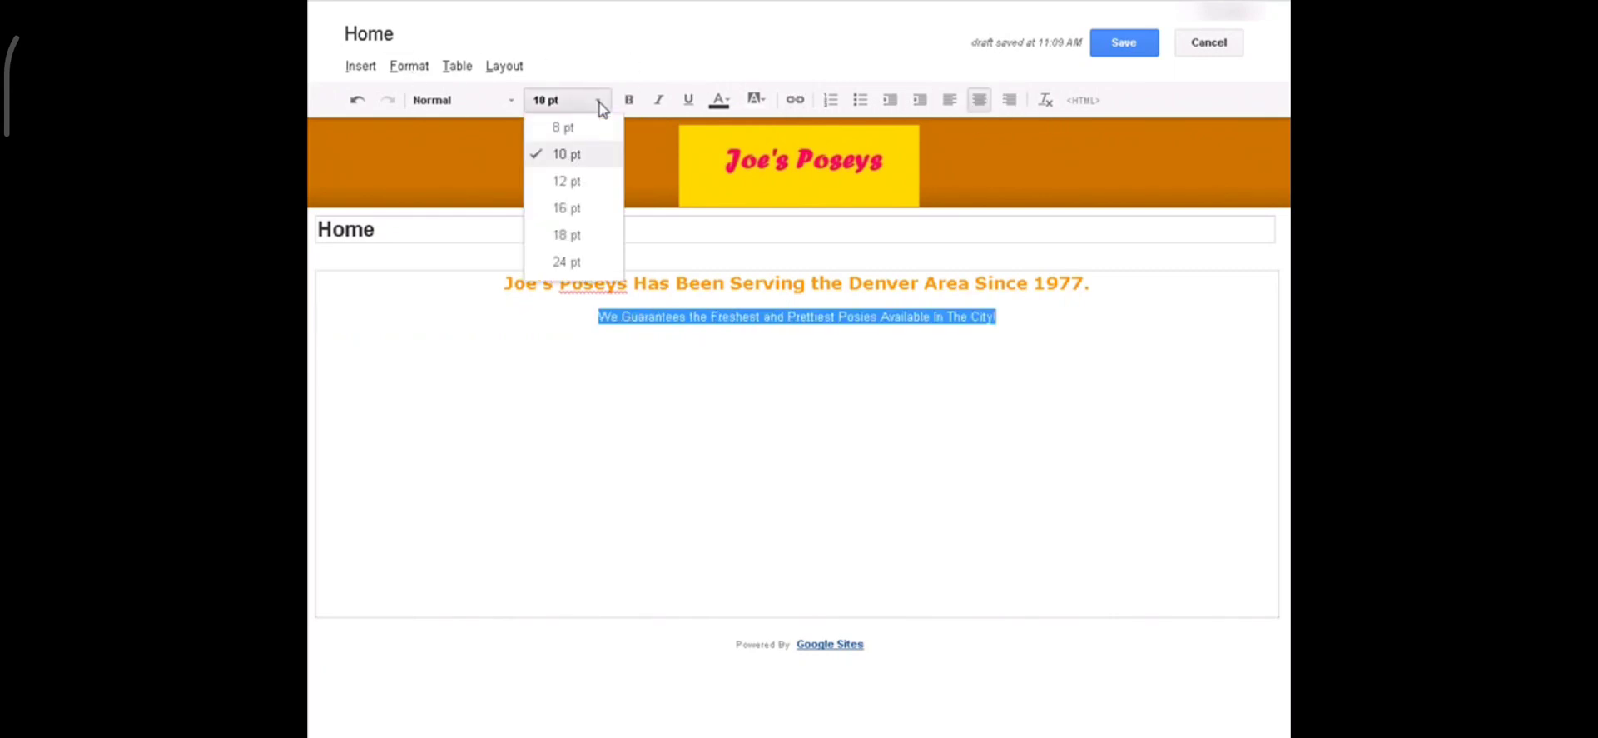
click(589, 180)
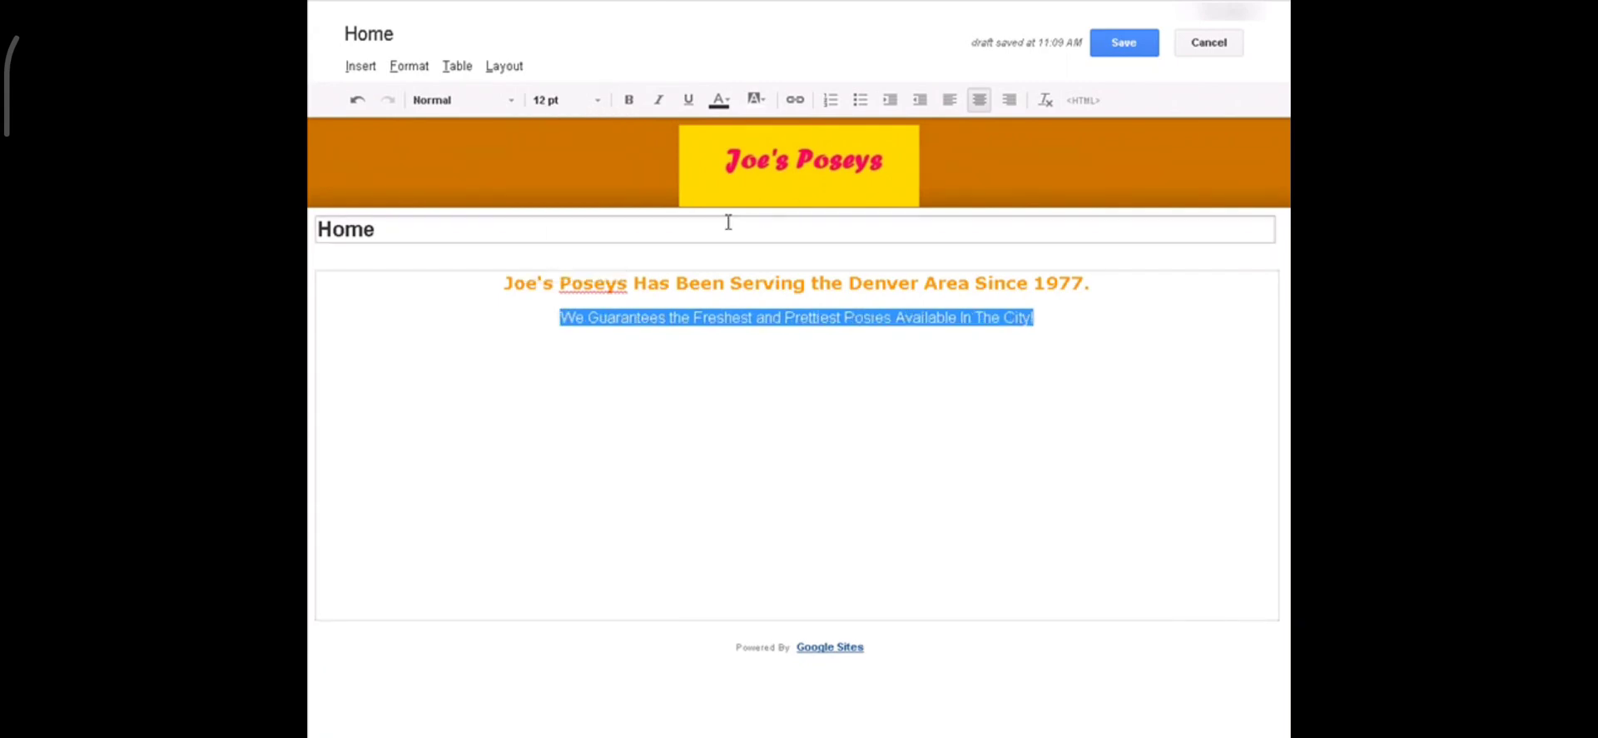
click(503, 103)
click(458, 263)
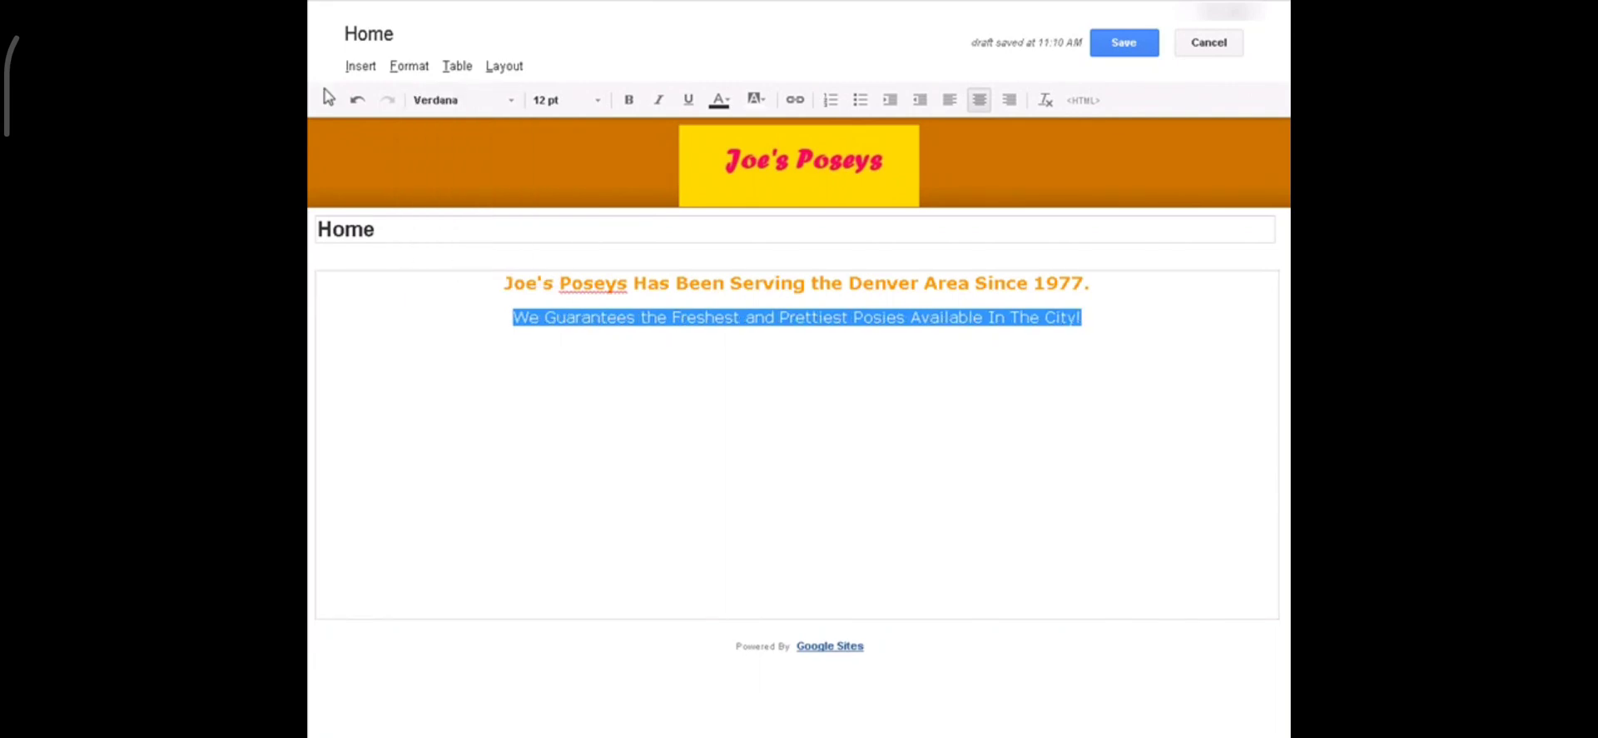
click(628, 101)
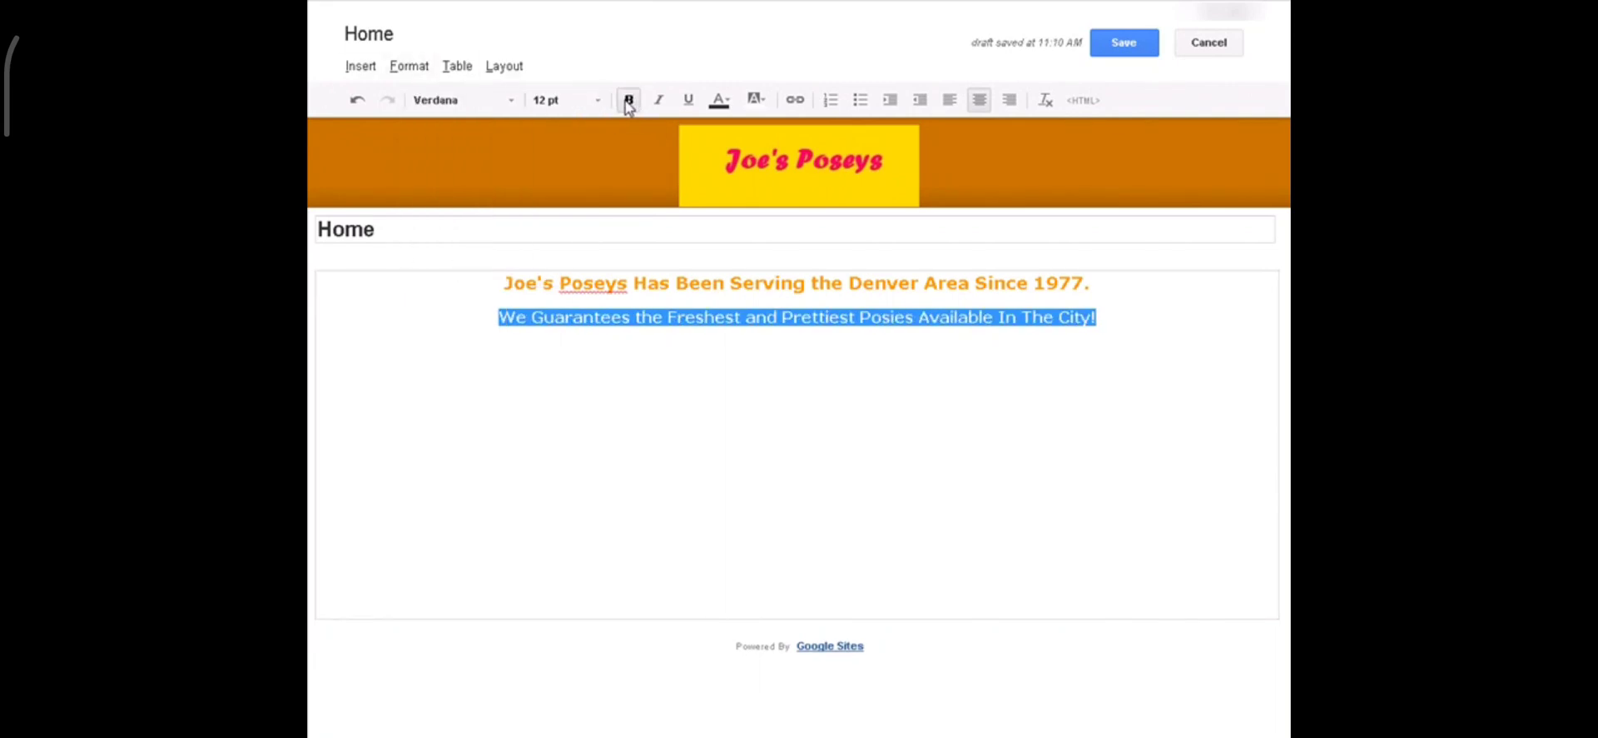
click(781, 407)
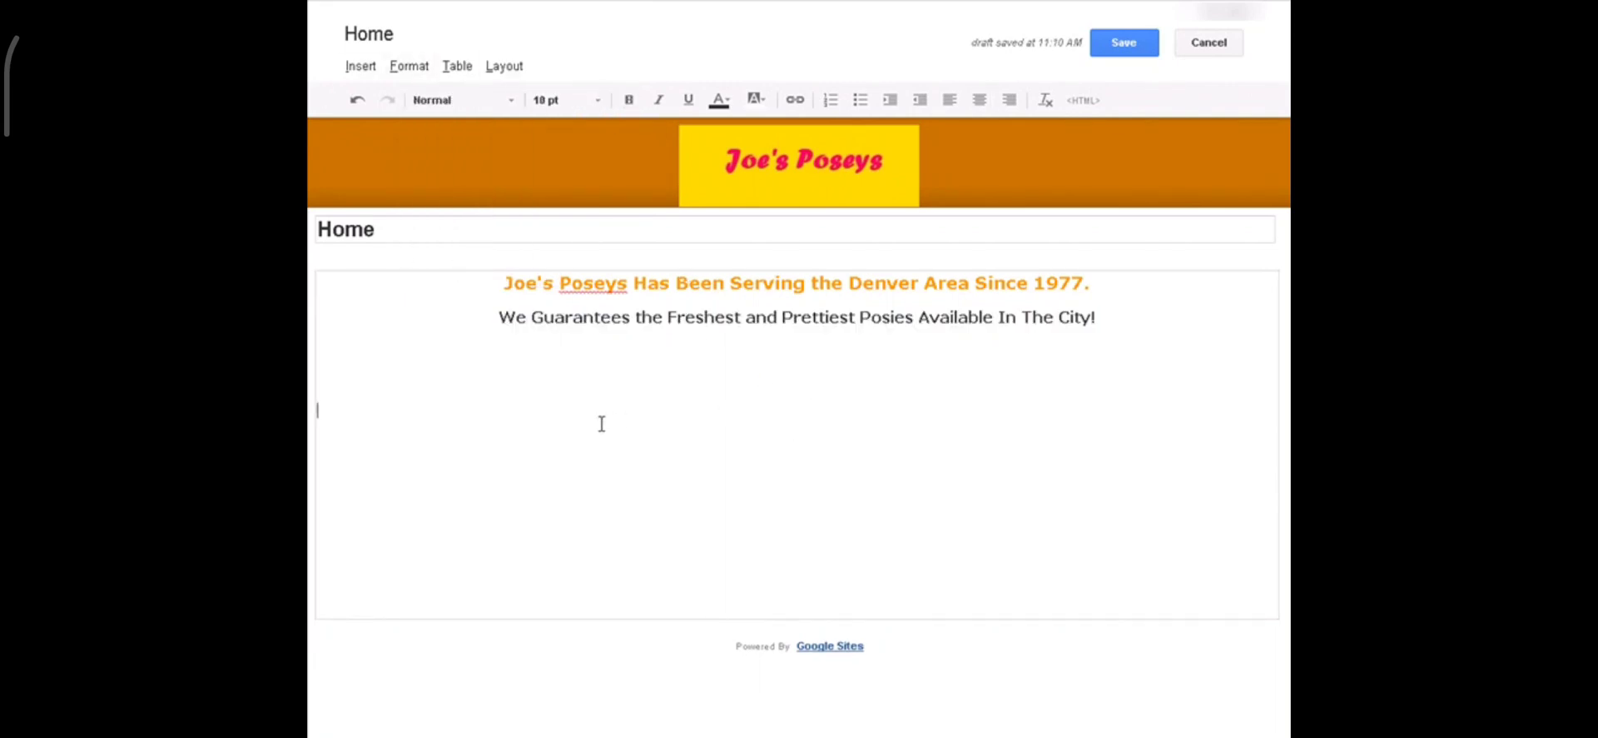
click(1126, 43)
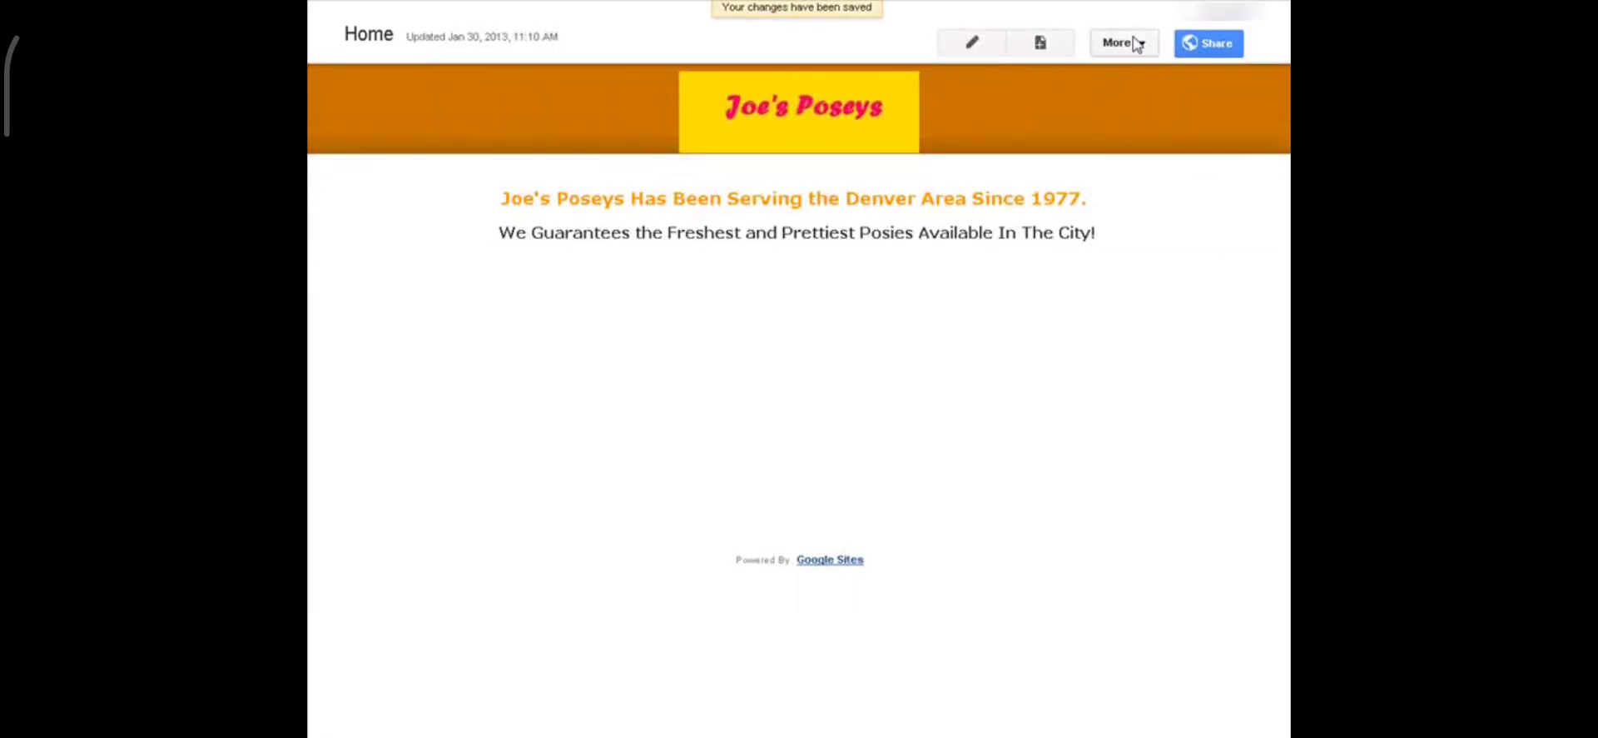
click(1146, 47)
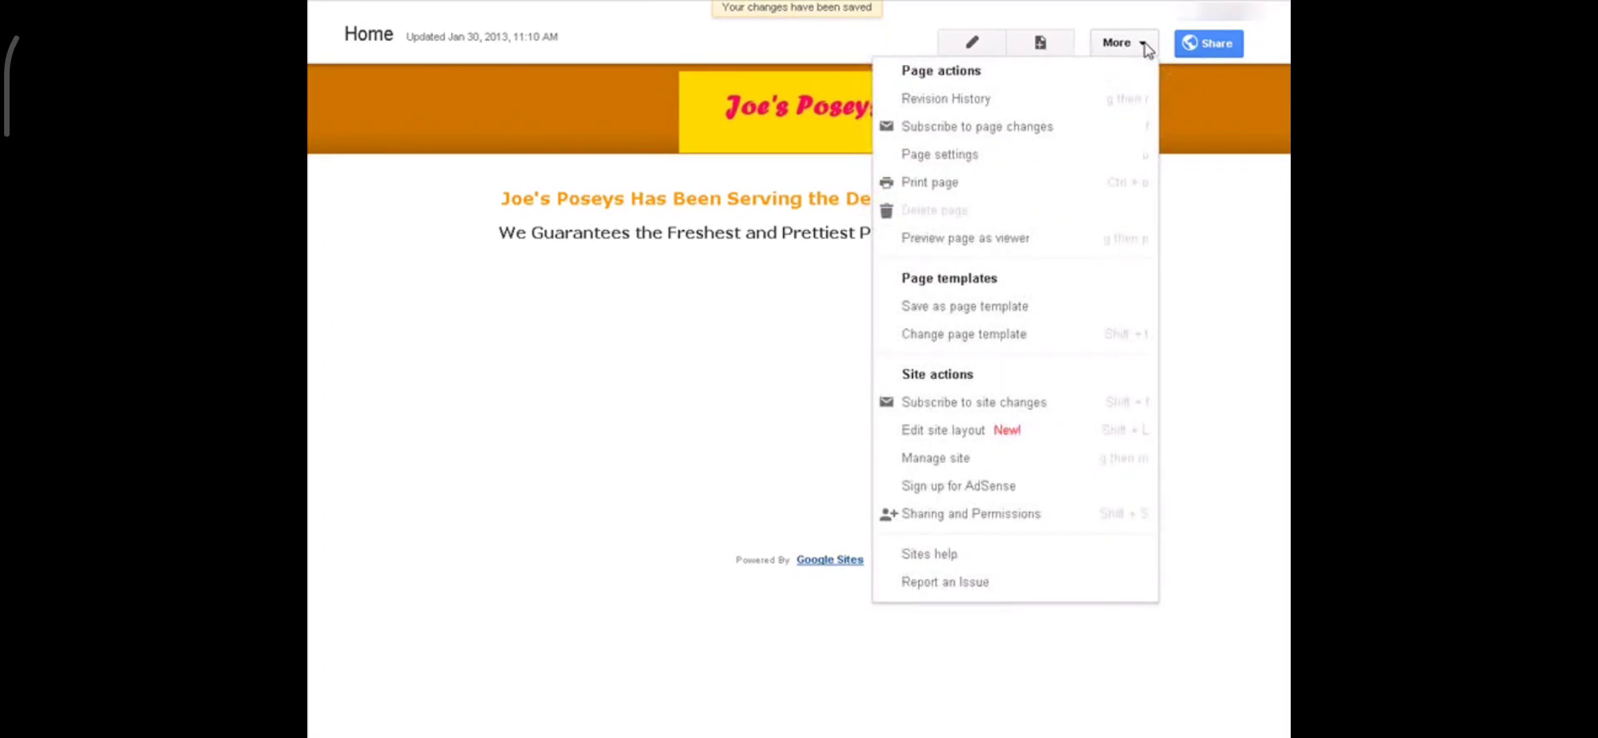
click(983, 242)
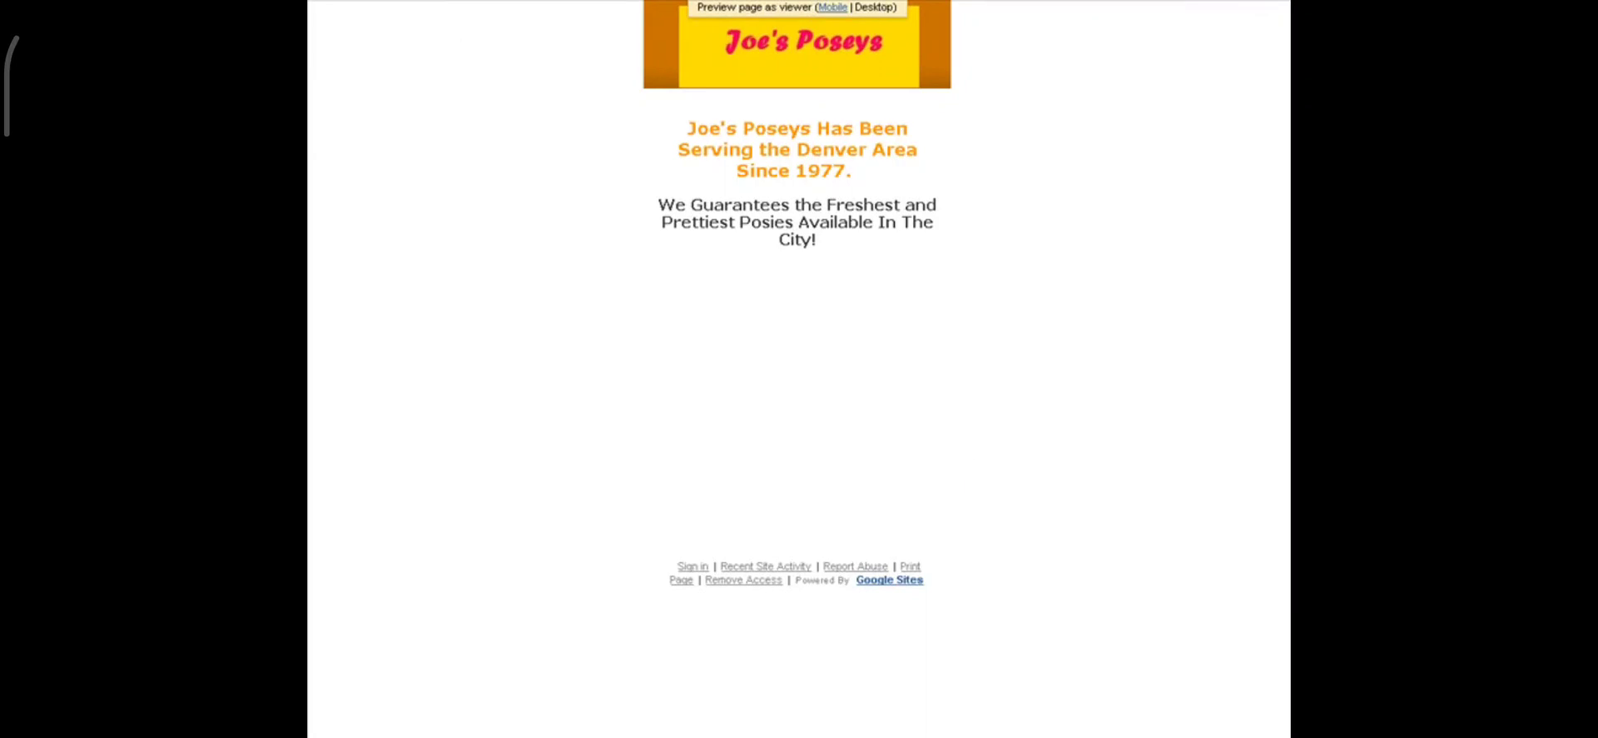
key(ctrl+w)
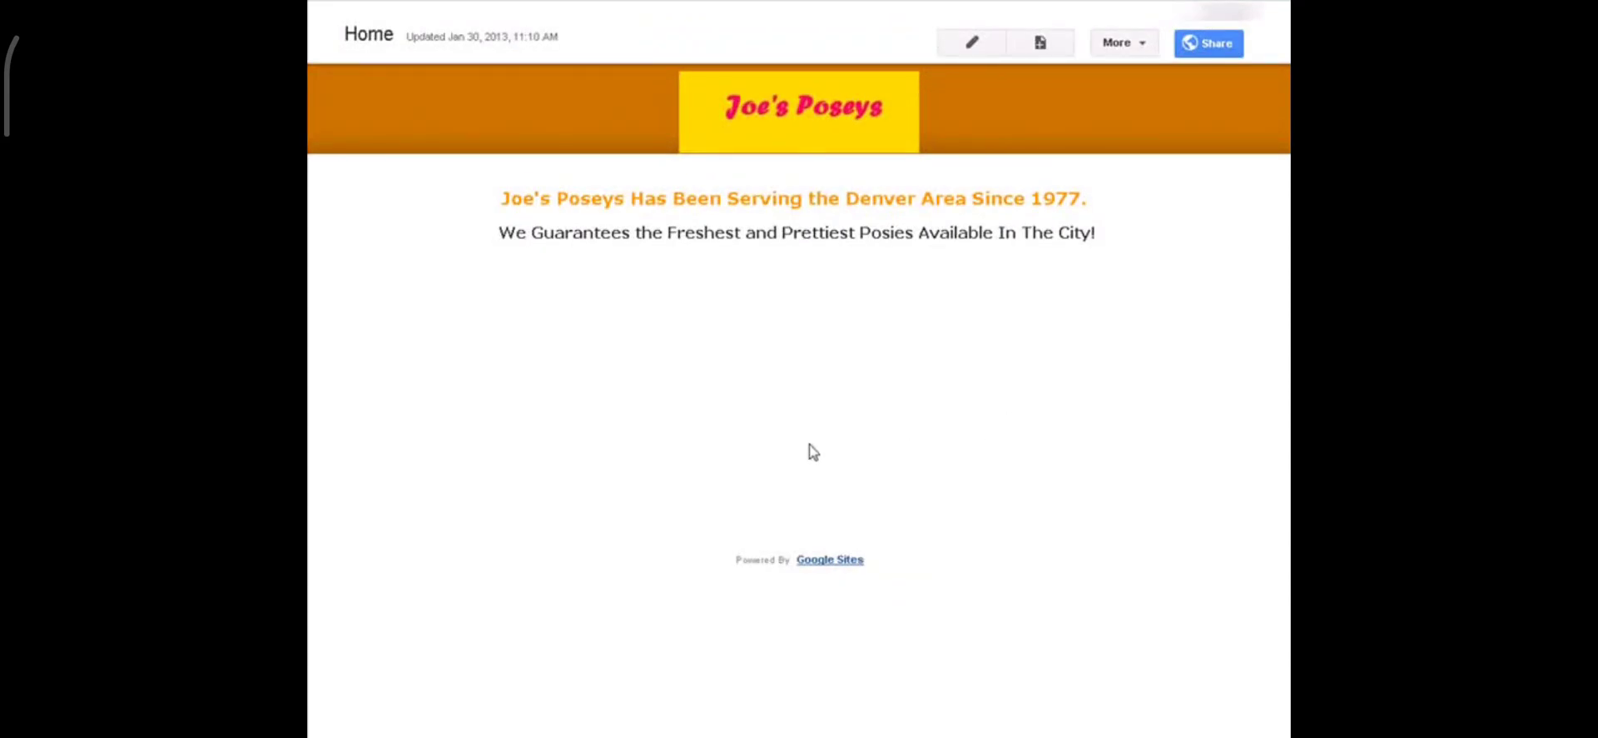
Step: Start a new page in Joe's Poseys and name it 'Posey Menu'
click(1040, 43)
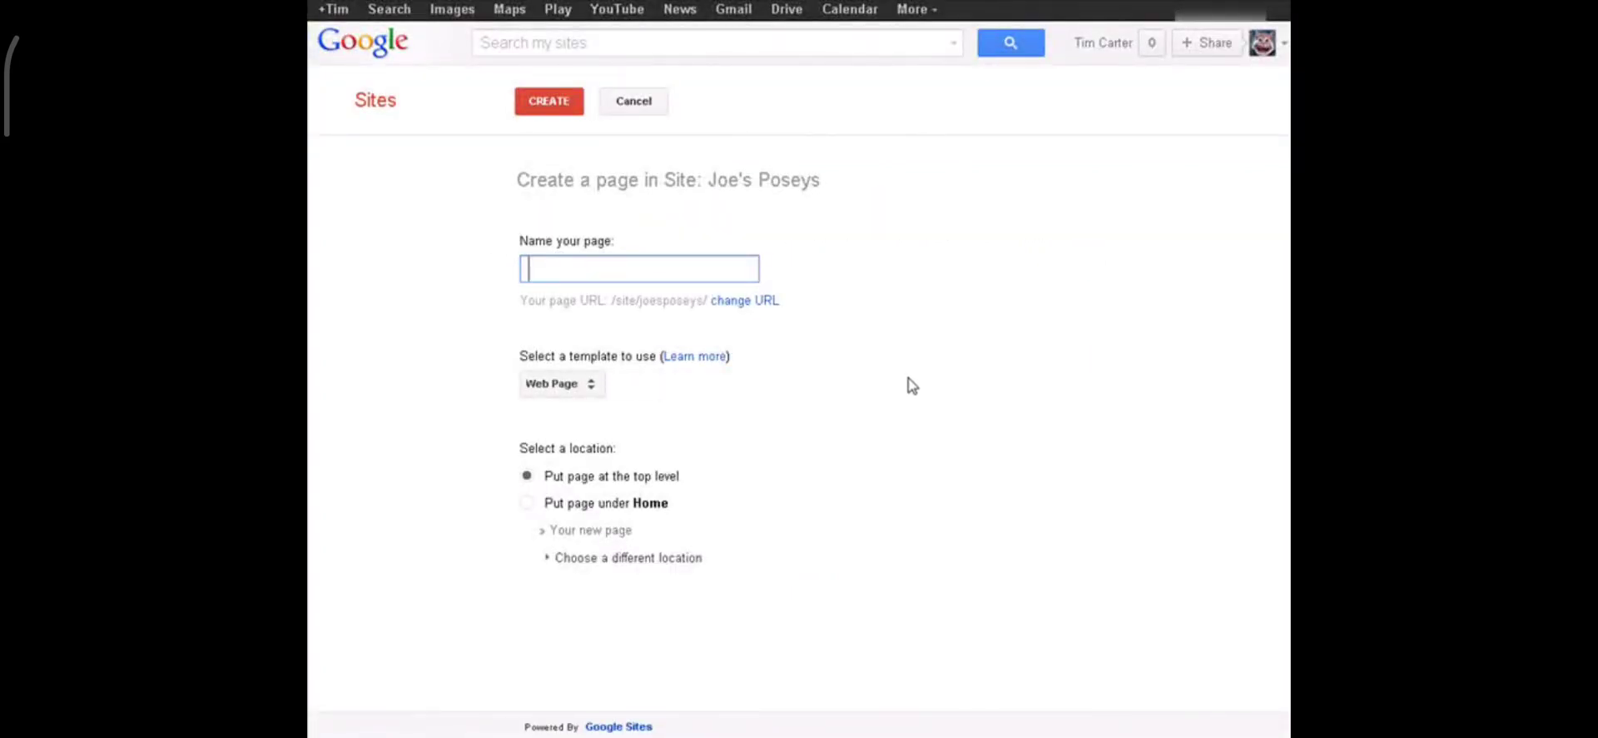
key(Tab)
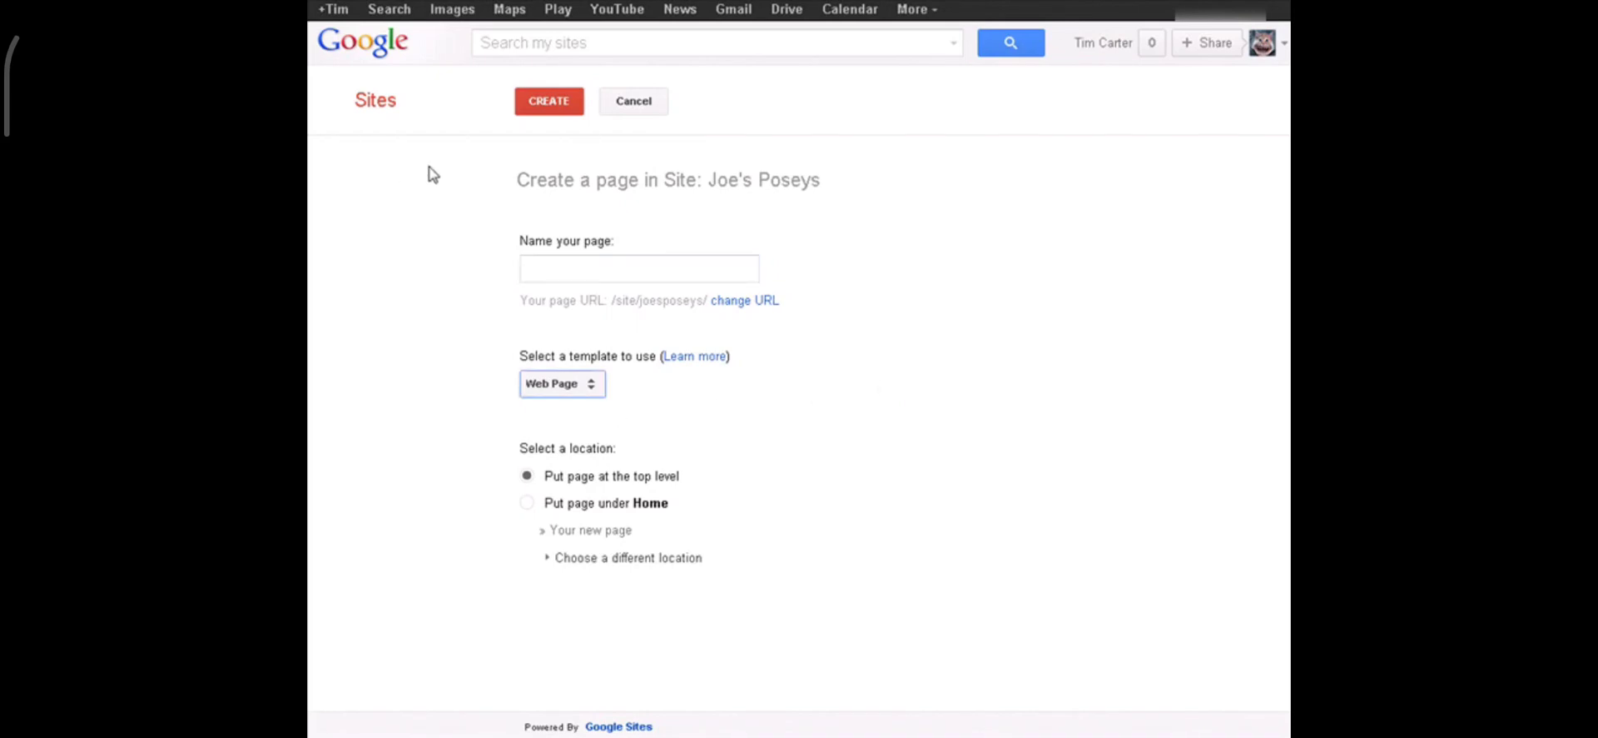
click(565, 261)
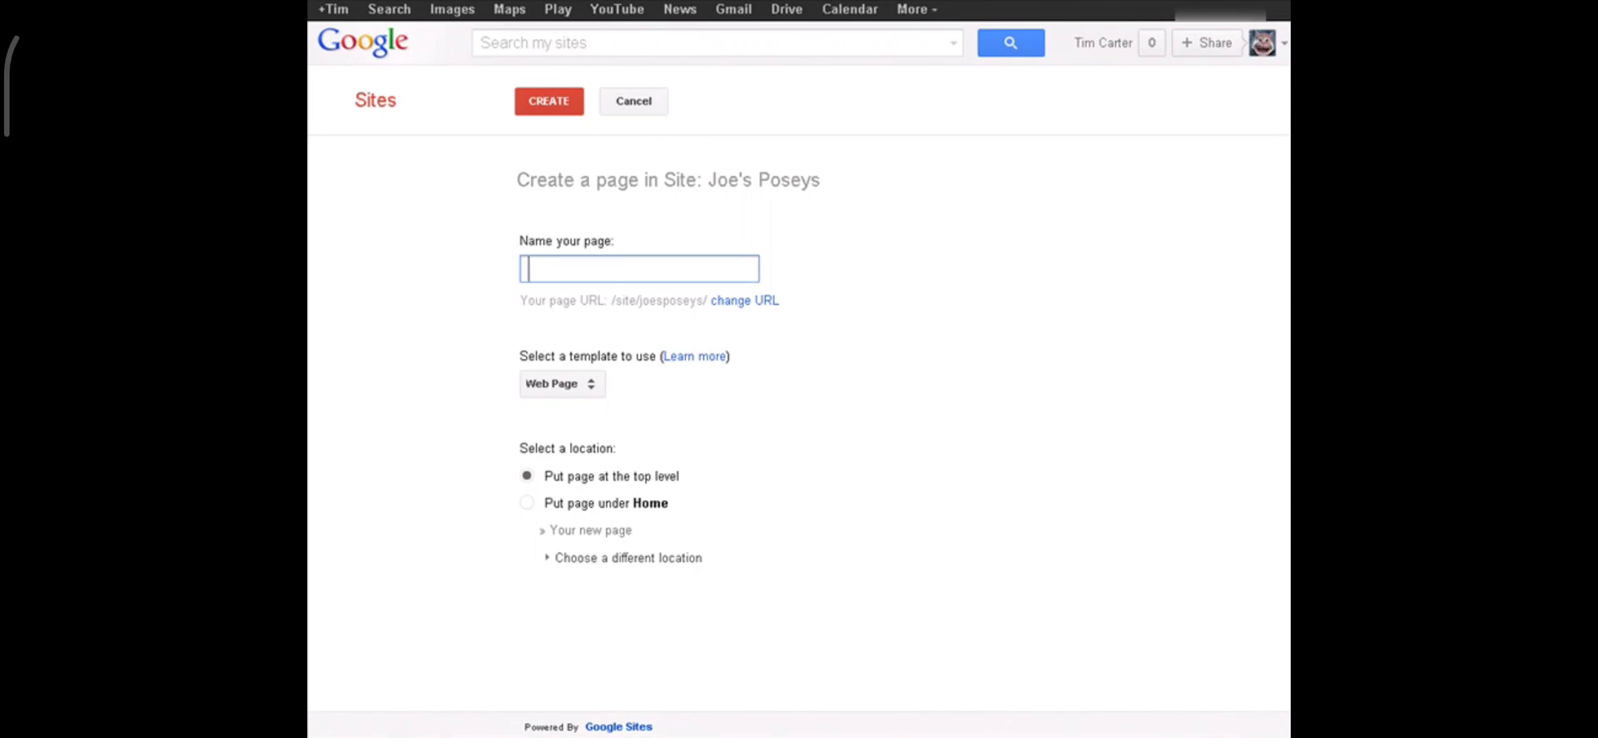
text(Menu)
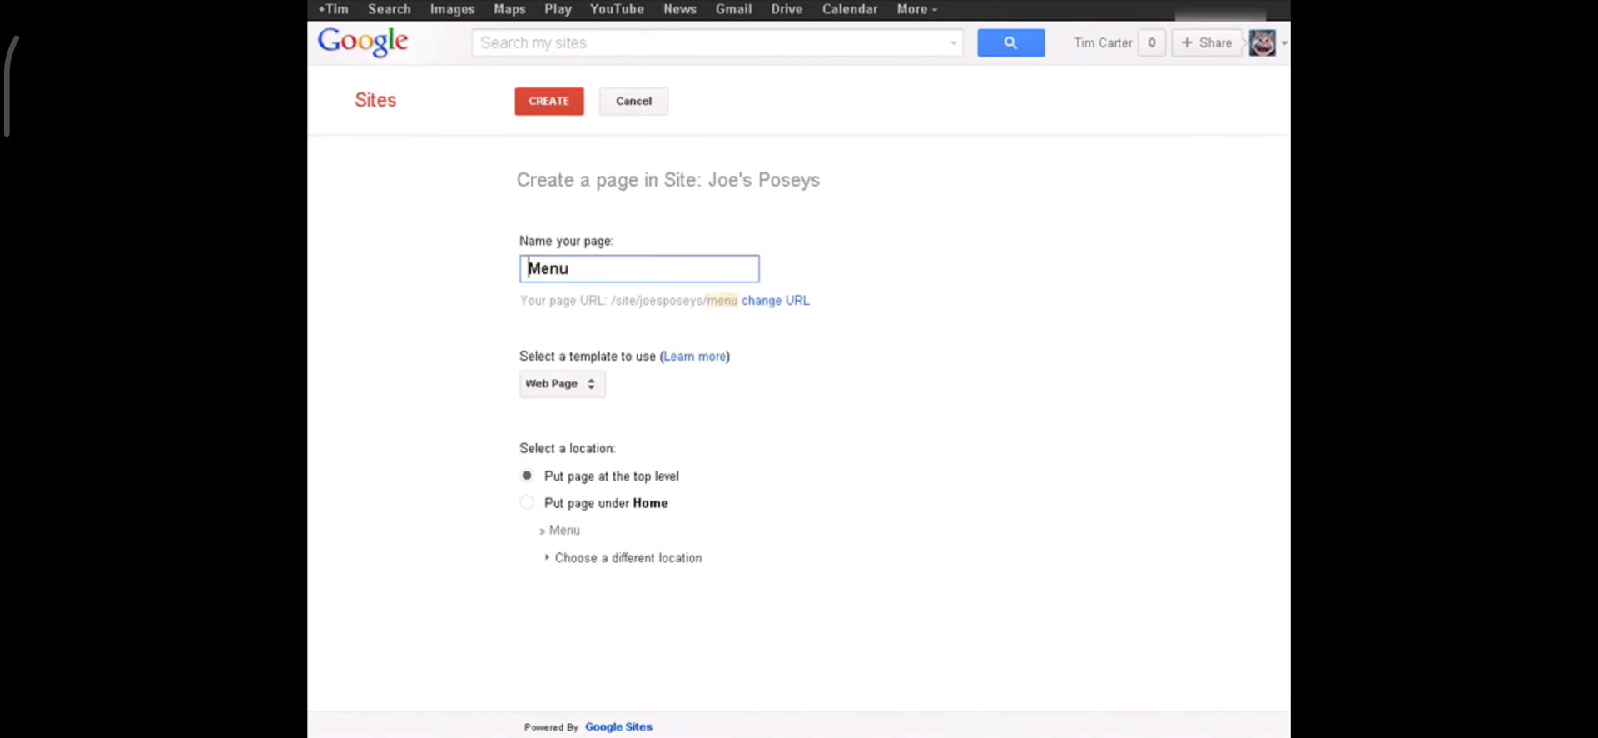
text(Posey)
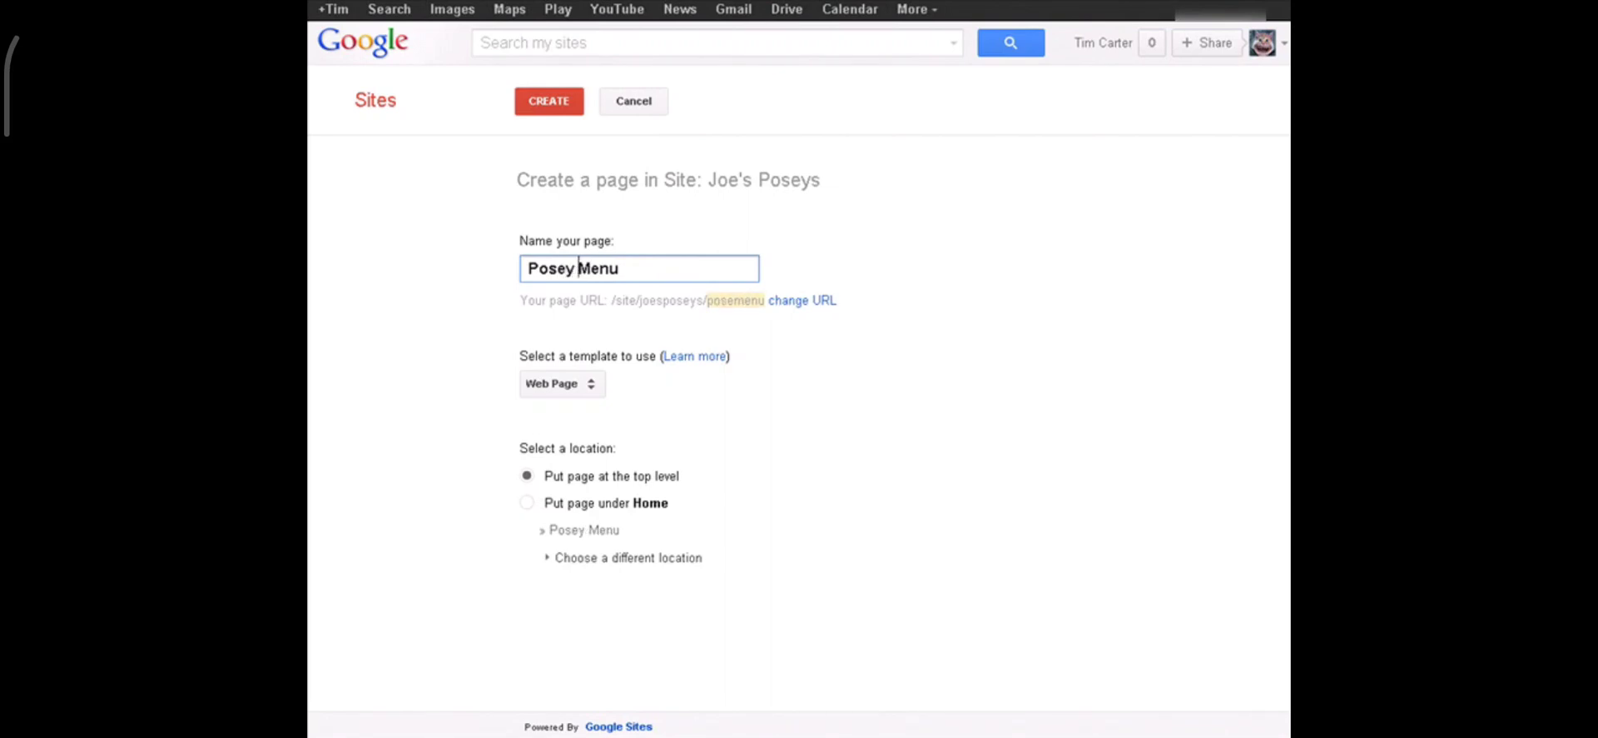
key(Tab)
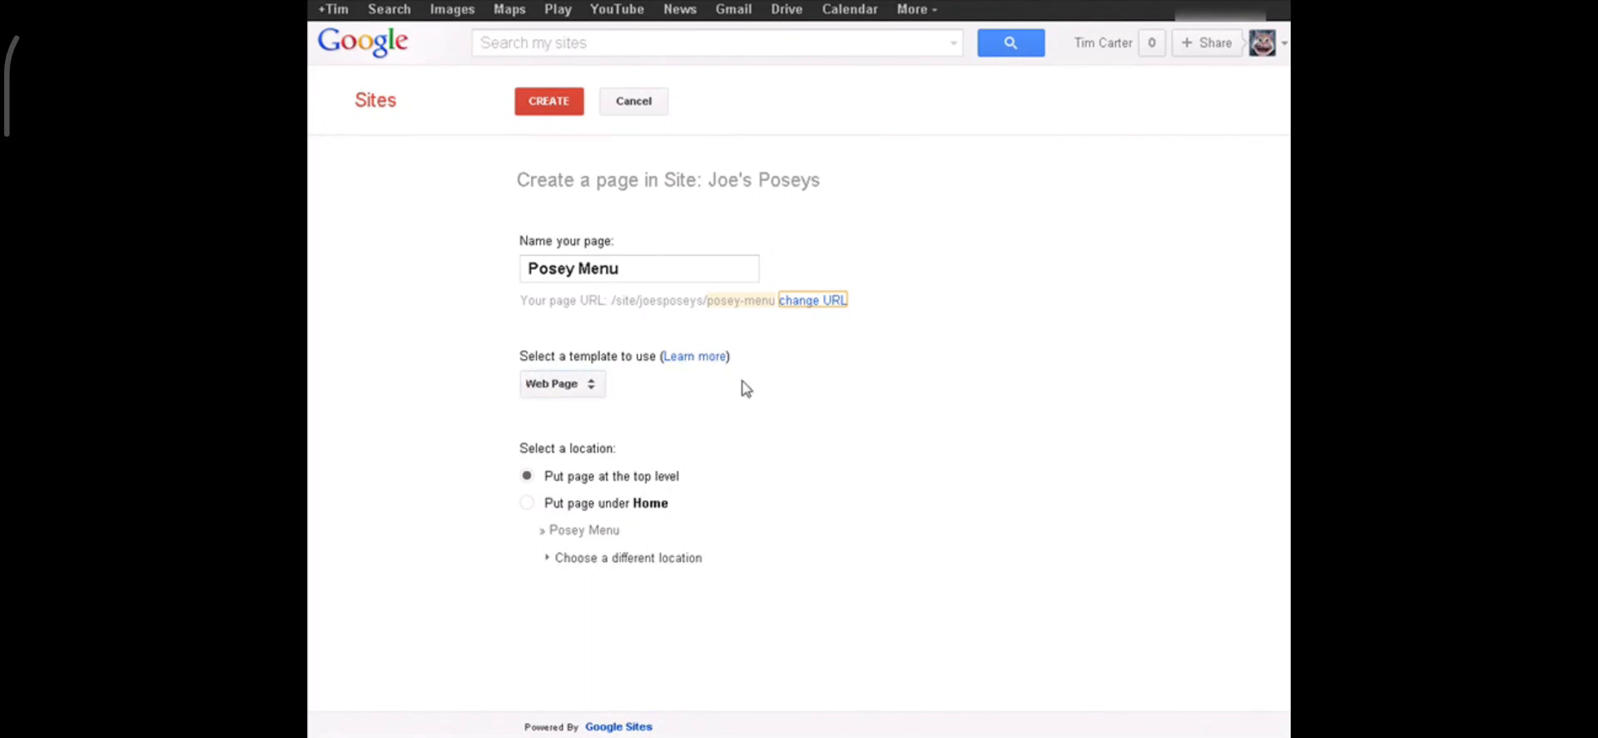
Step: Keep the Web Page template at the top level and create the Posey Menu page
click(593, 389)
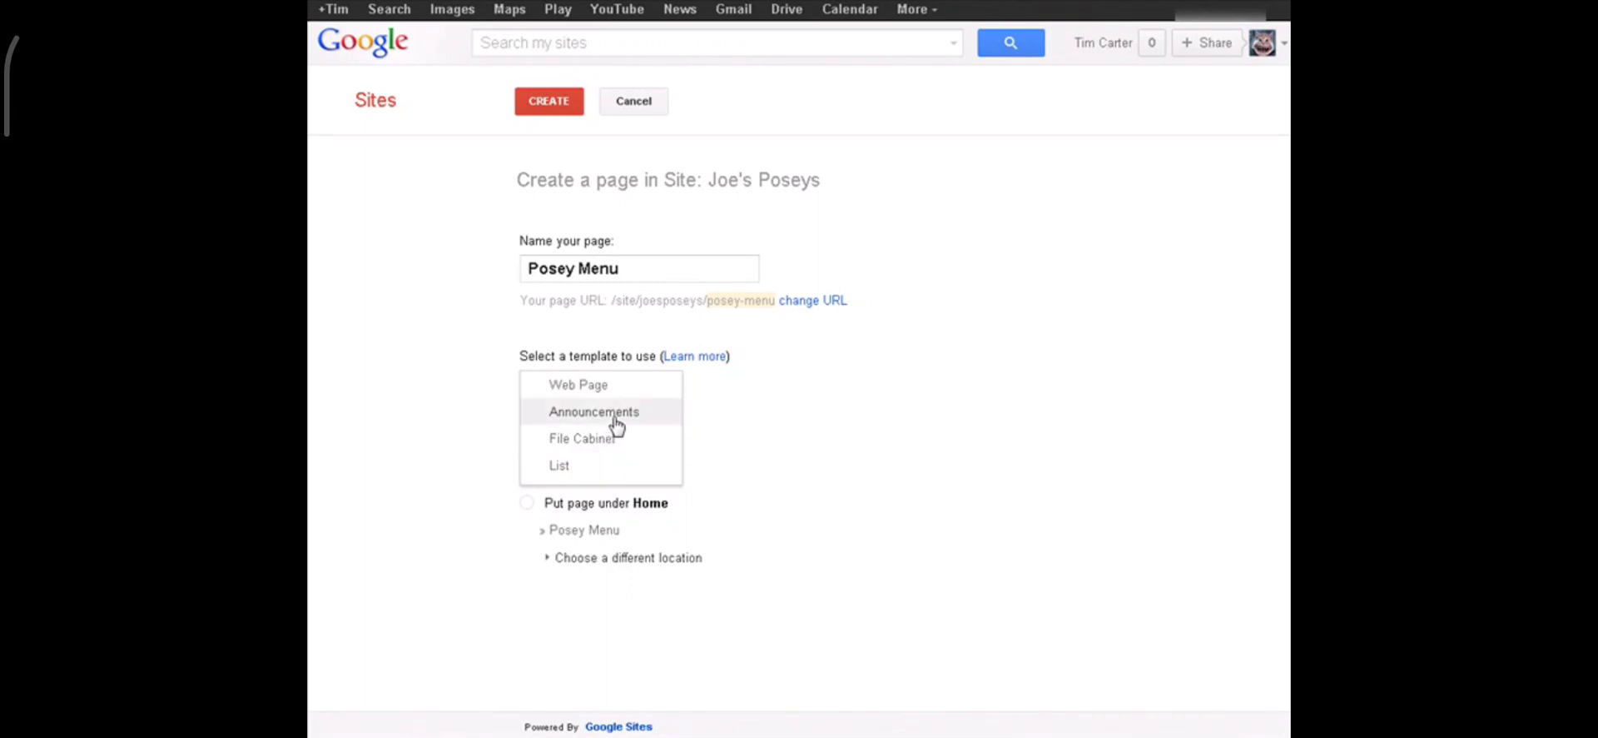
click(947, 418)
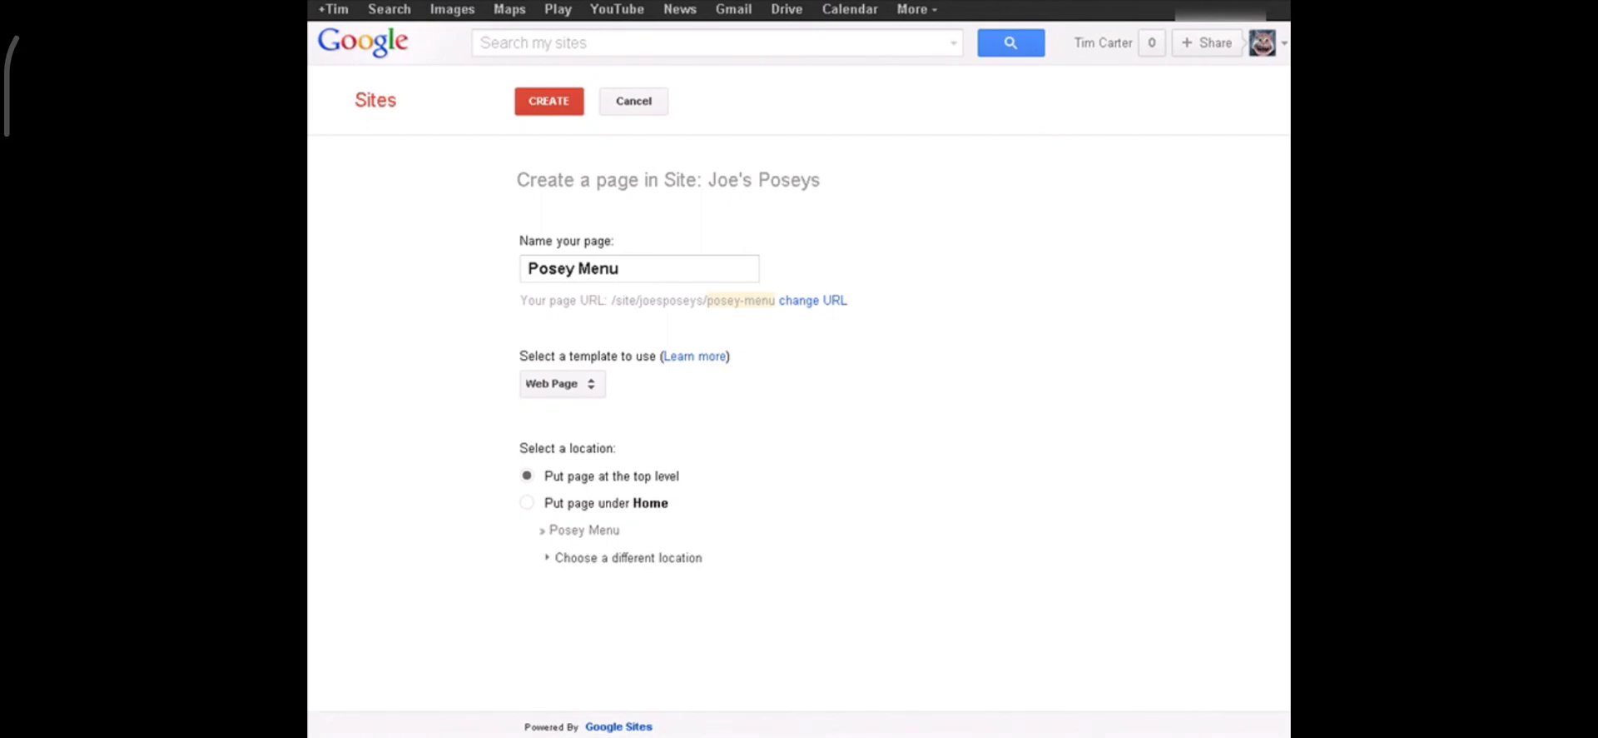
click(547, 103)
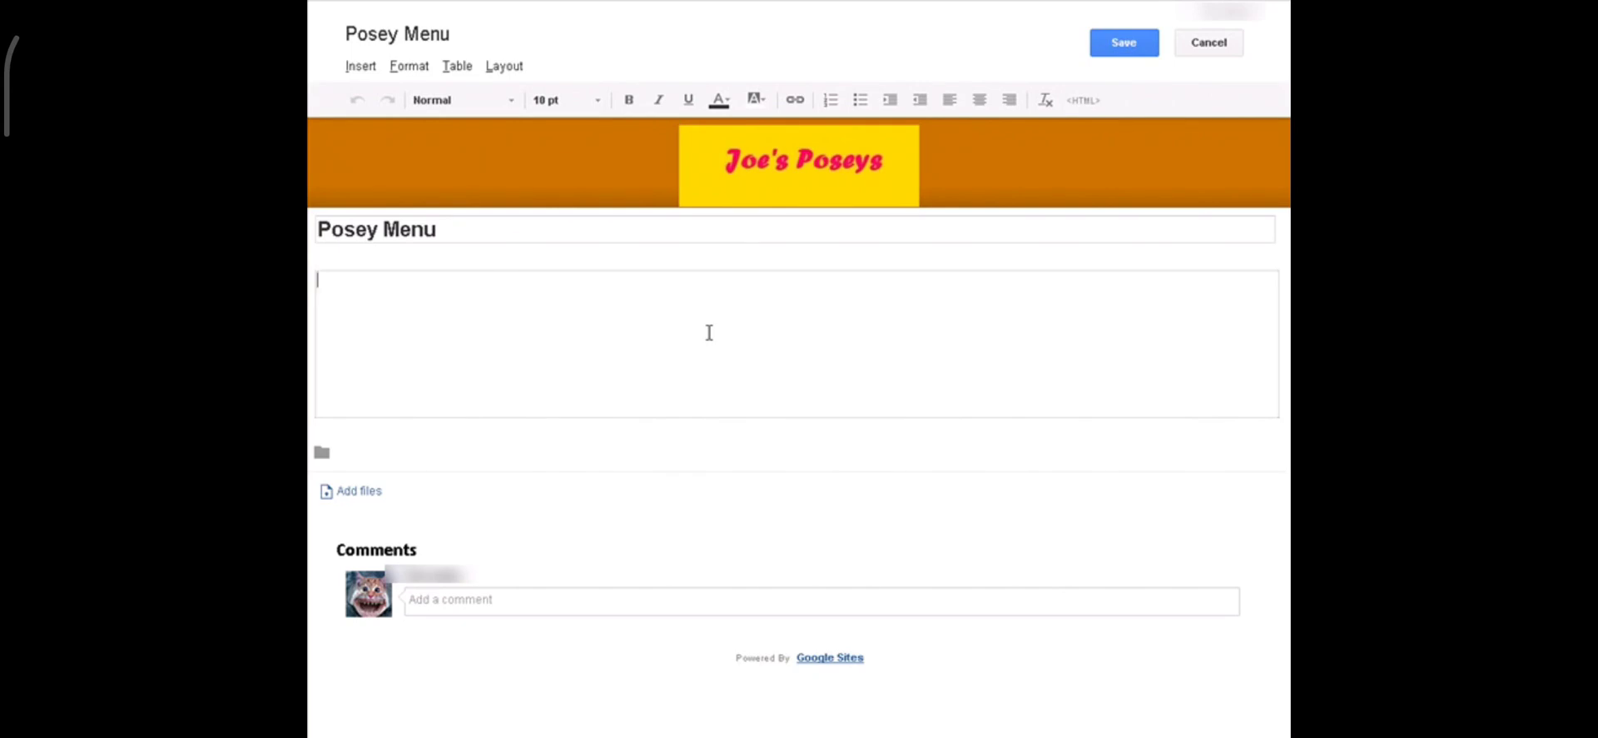
Step: Paste the Rosey Posey and Custom Arrangement menu text, skip attaching a file, and save
text(Rosey Posey Our Roses Are Freshly Cut Daily  Custom Arrangement Call us to discuss your needs.)
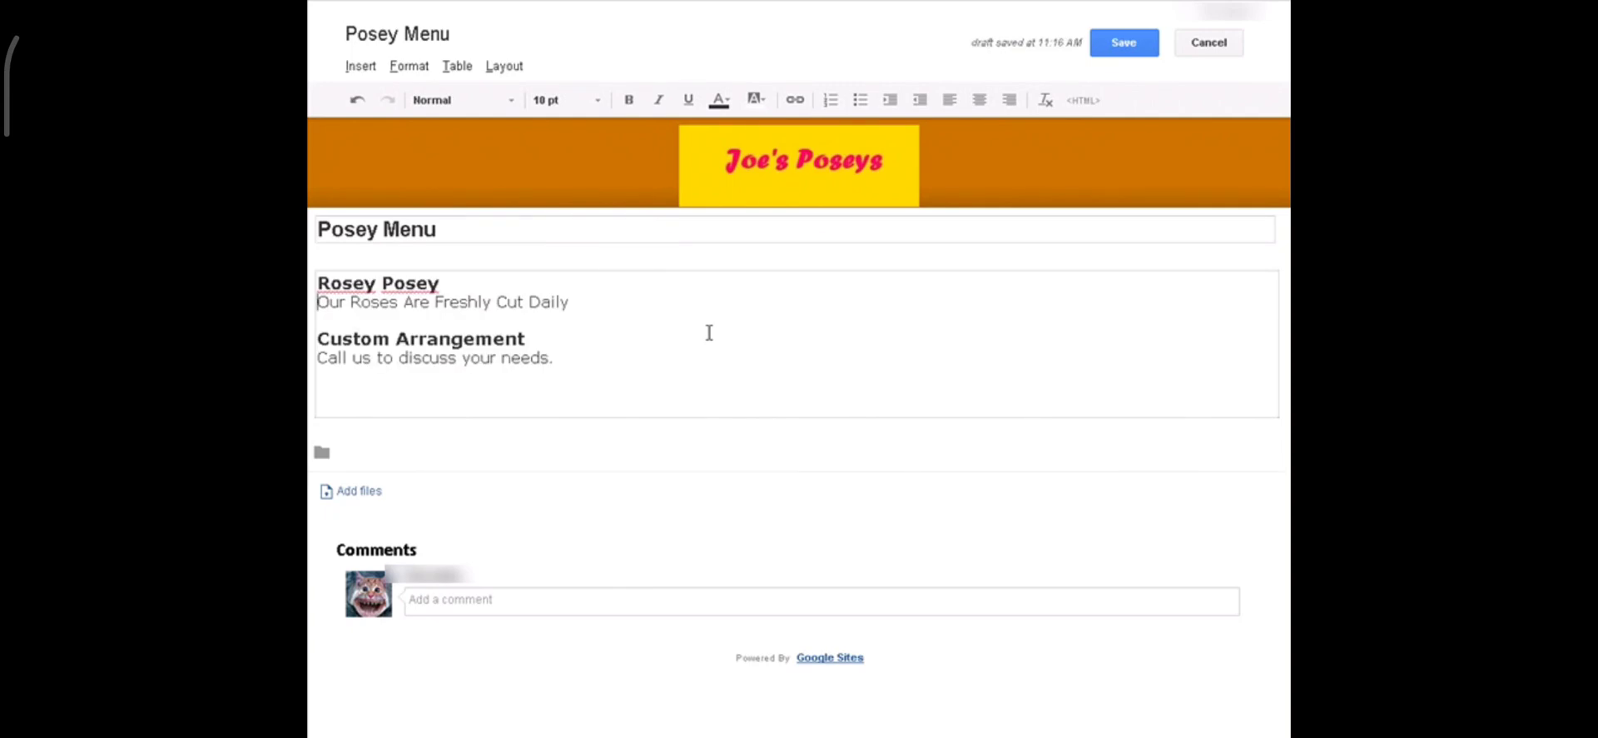
click(364, 492)
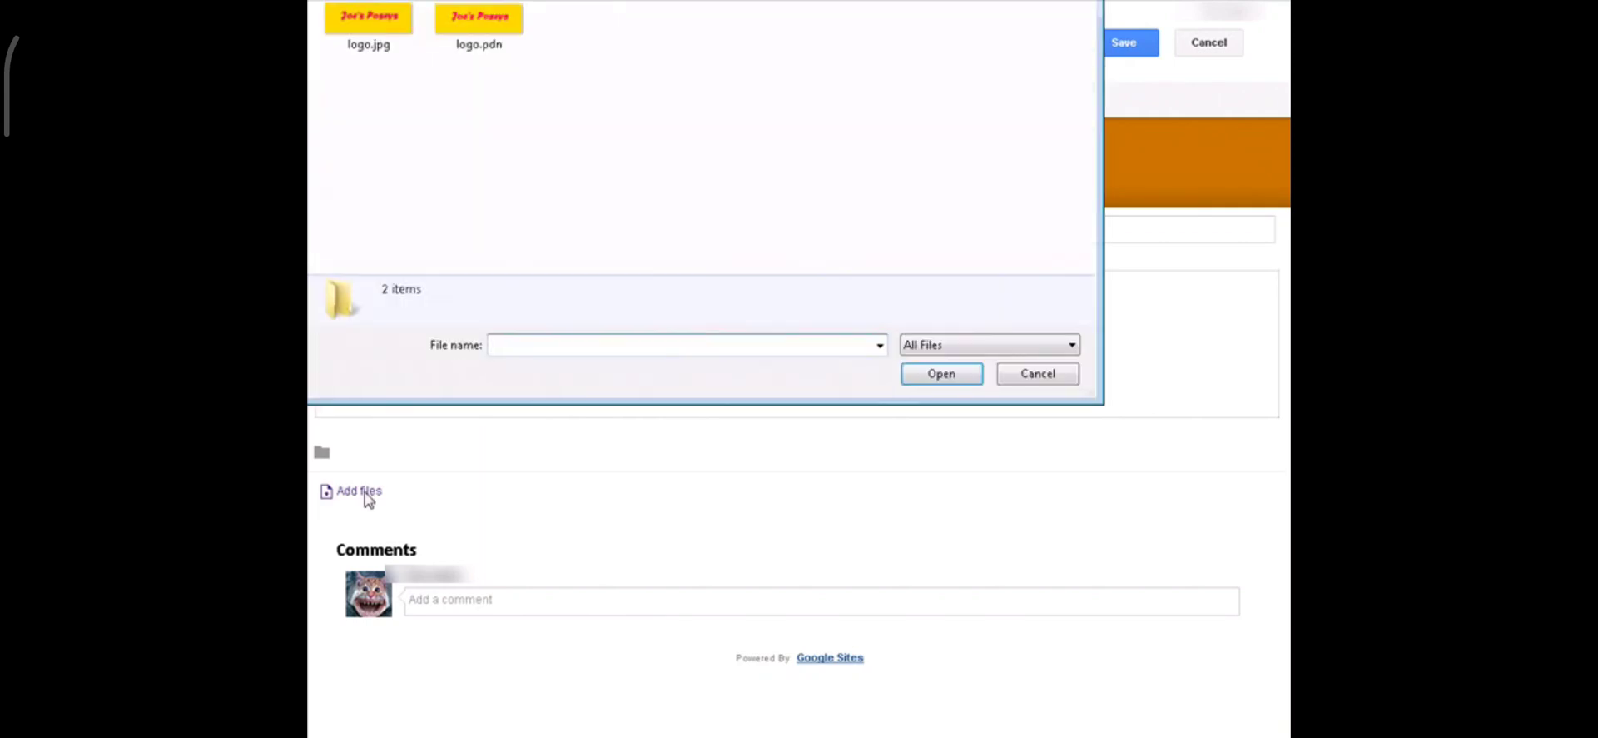
click(1015, 376)
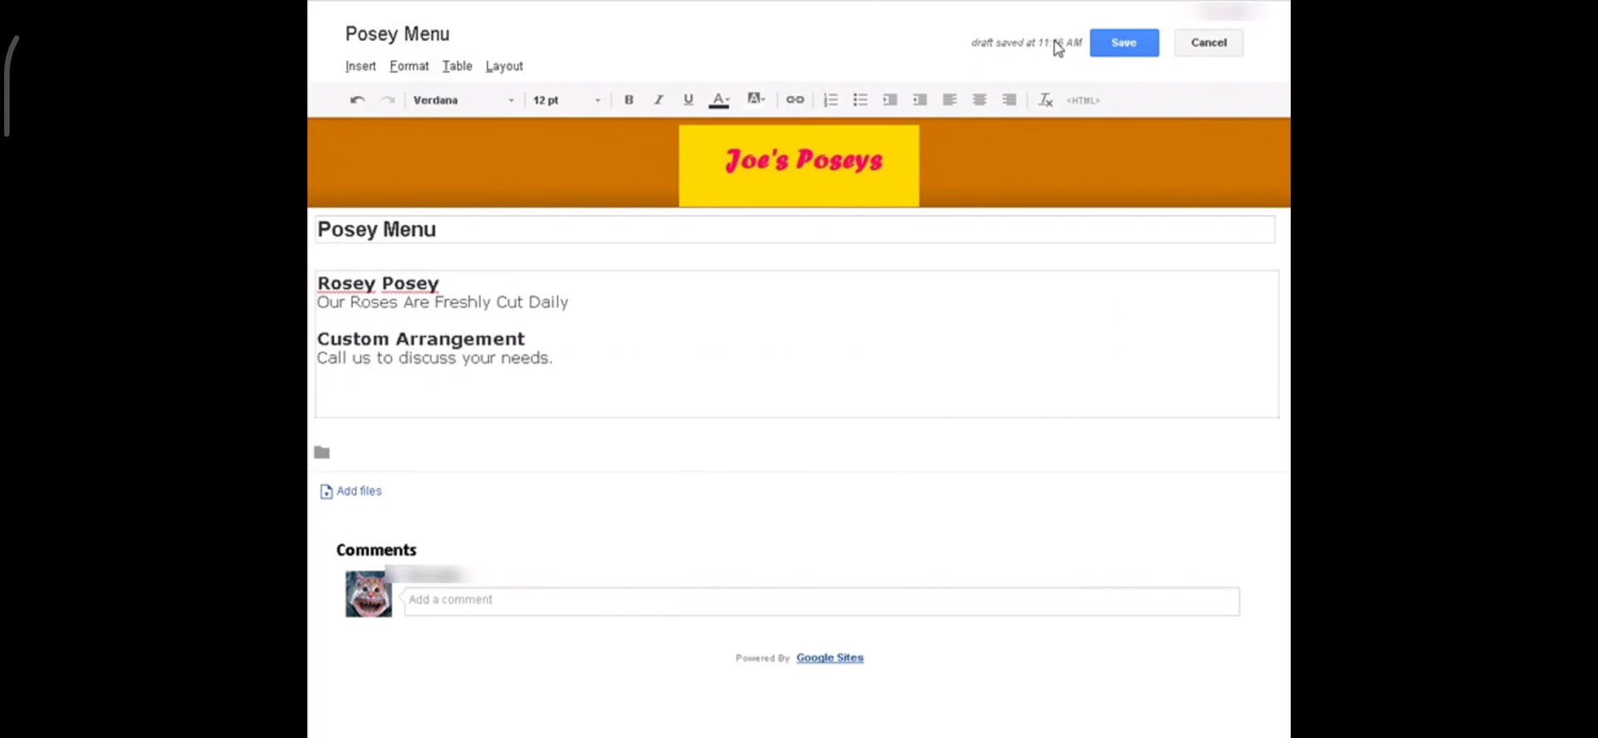
click(1135, 46)
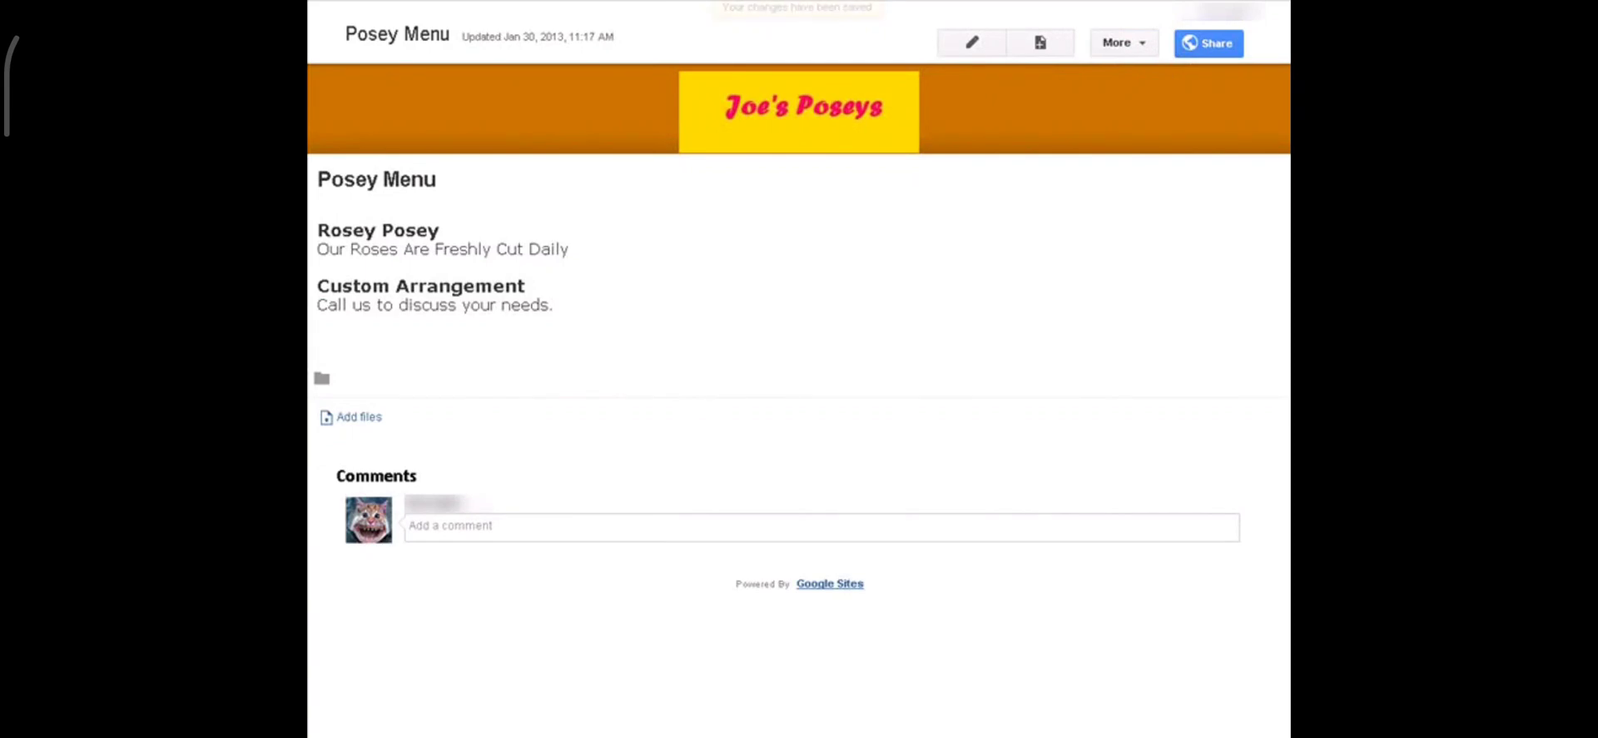
Step: Preview the Posey Menu page as a visitor would see it
click(1138, 44)
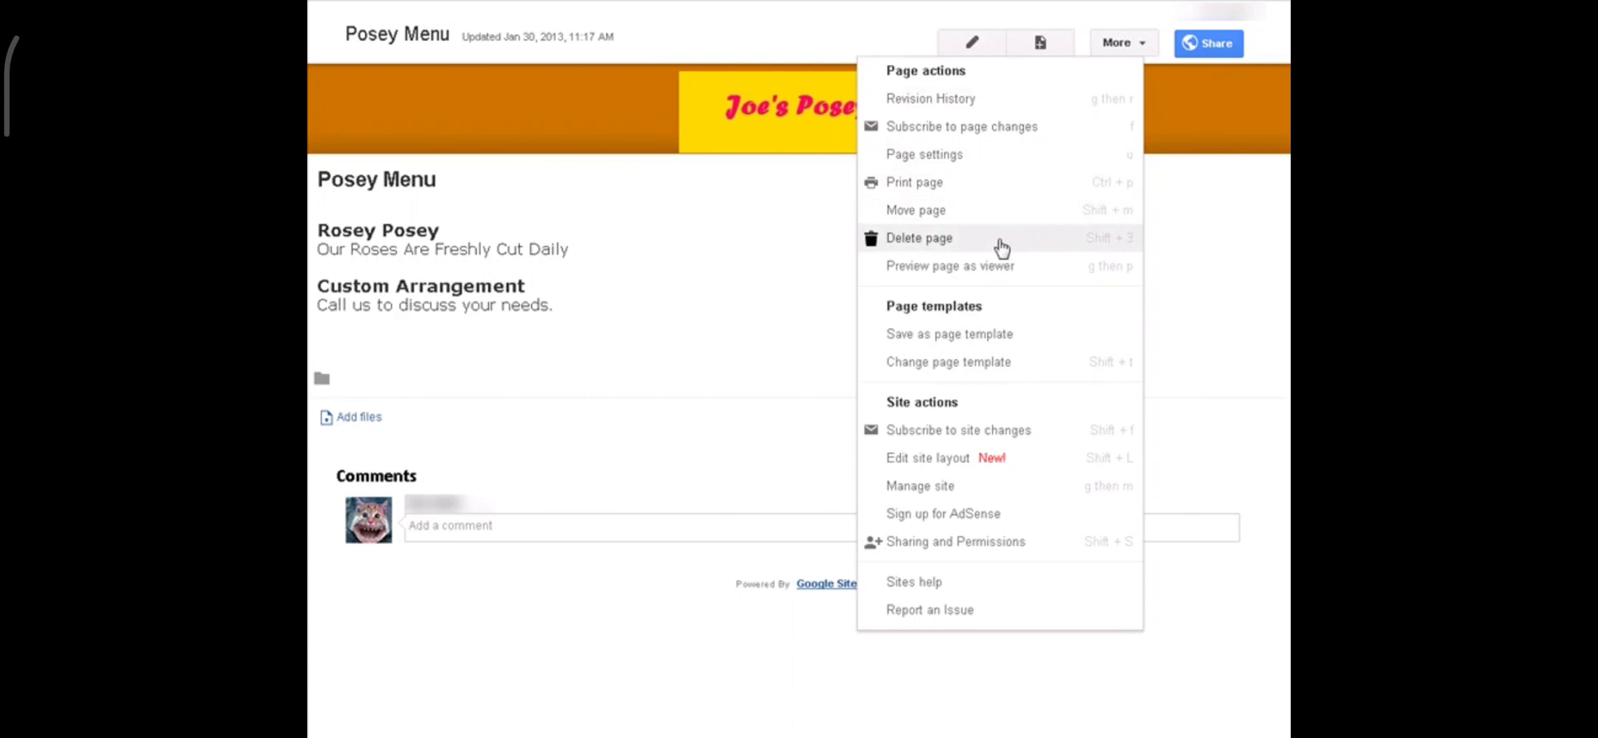
click(1006, 268)
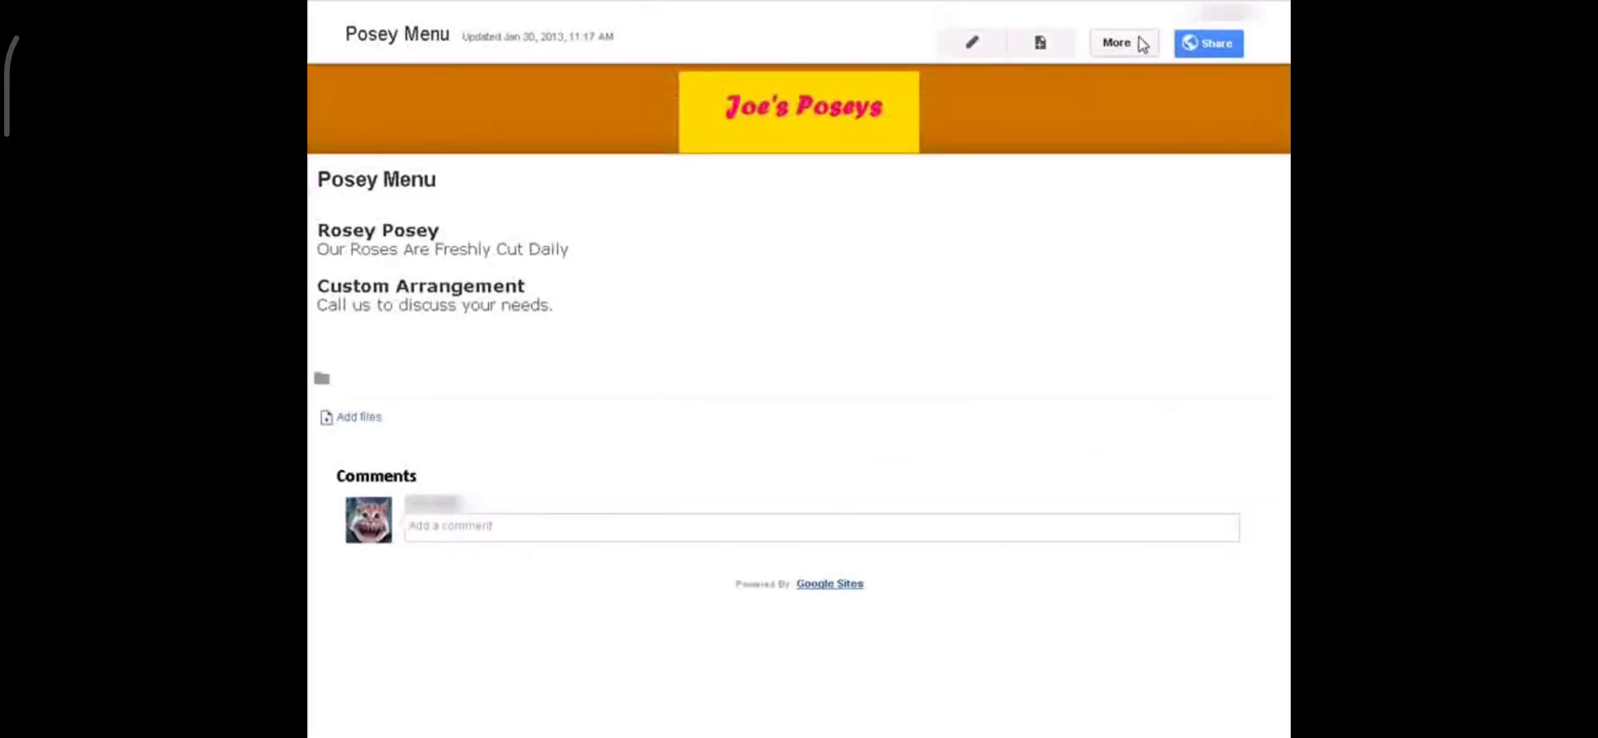
click(1141, 43)
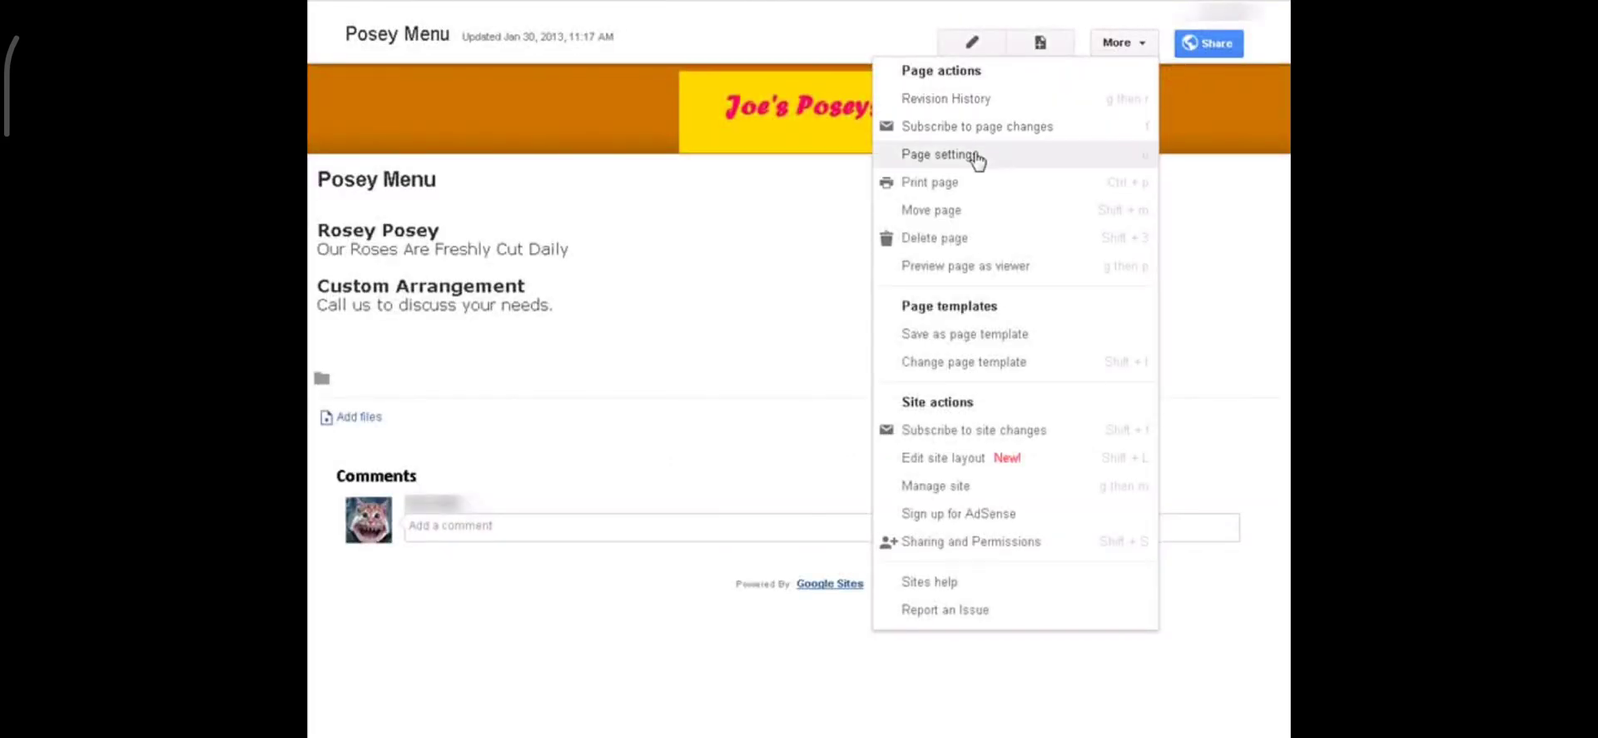
Step: Set the page description to 'All about our poseys' and disable comments
click(977, 154)
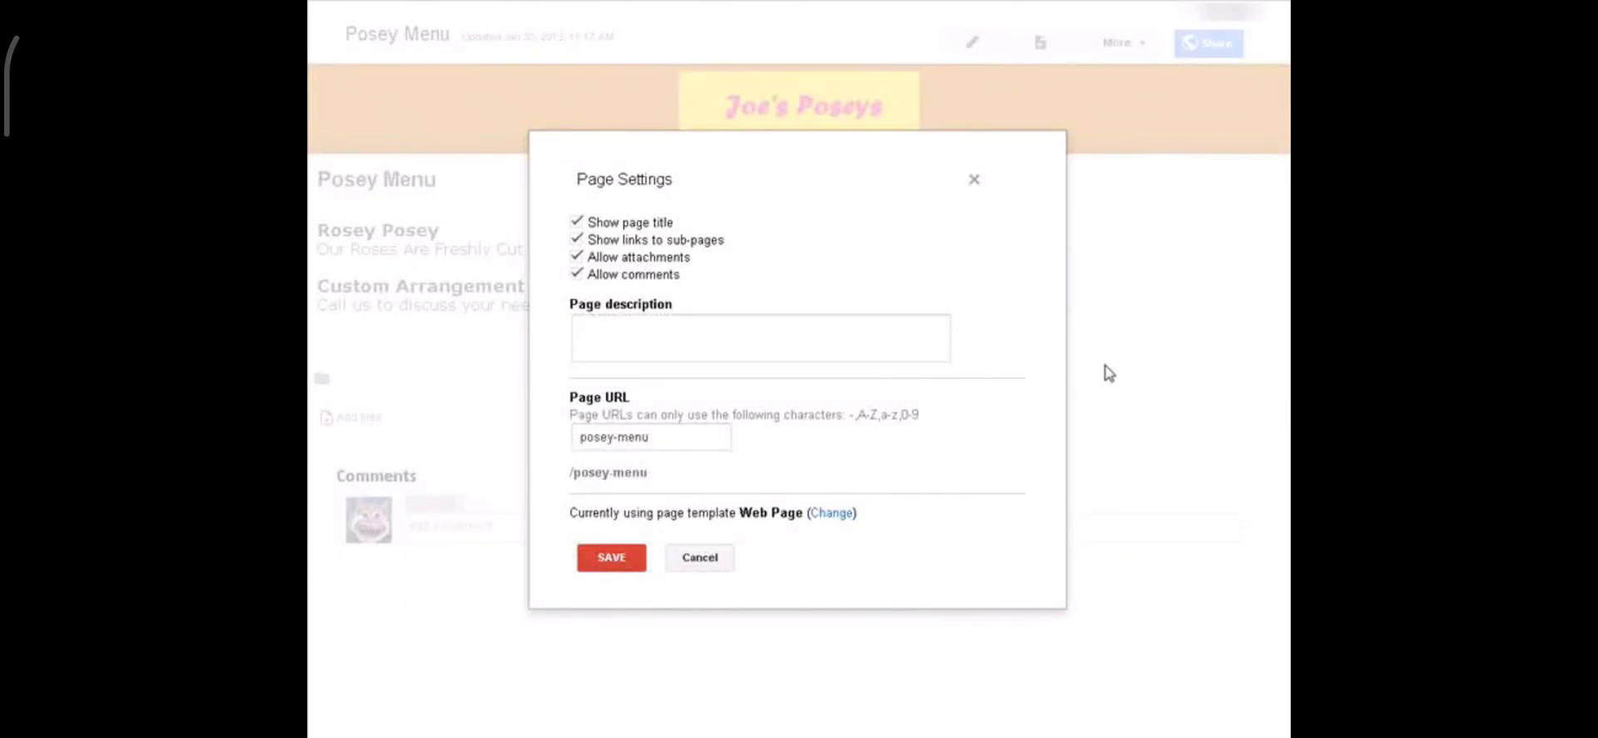
click(629, 330)
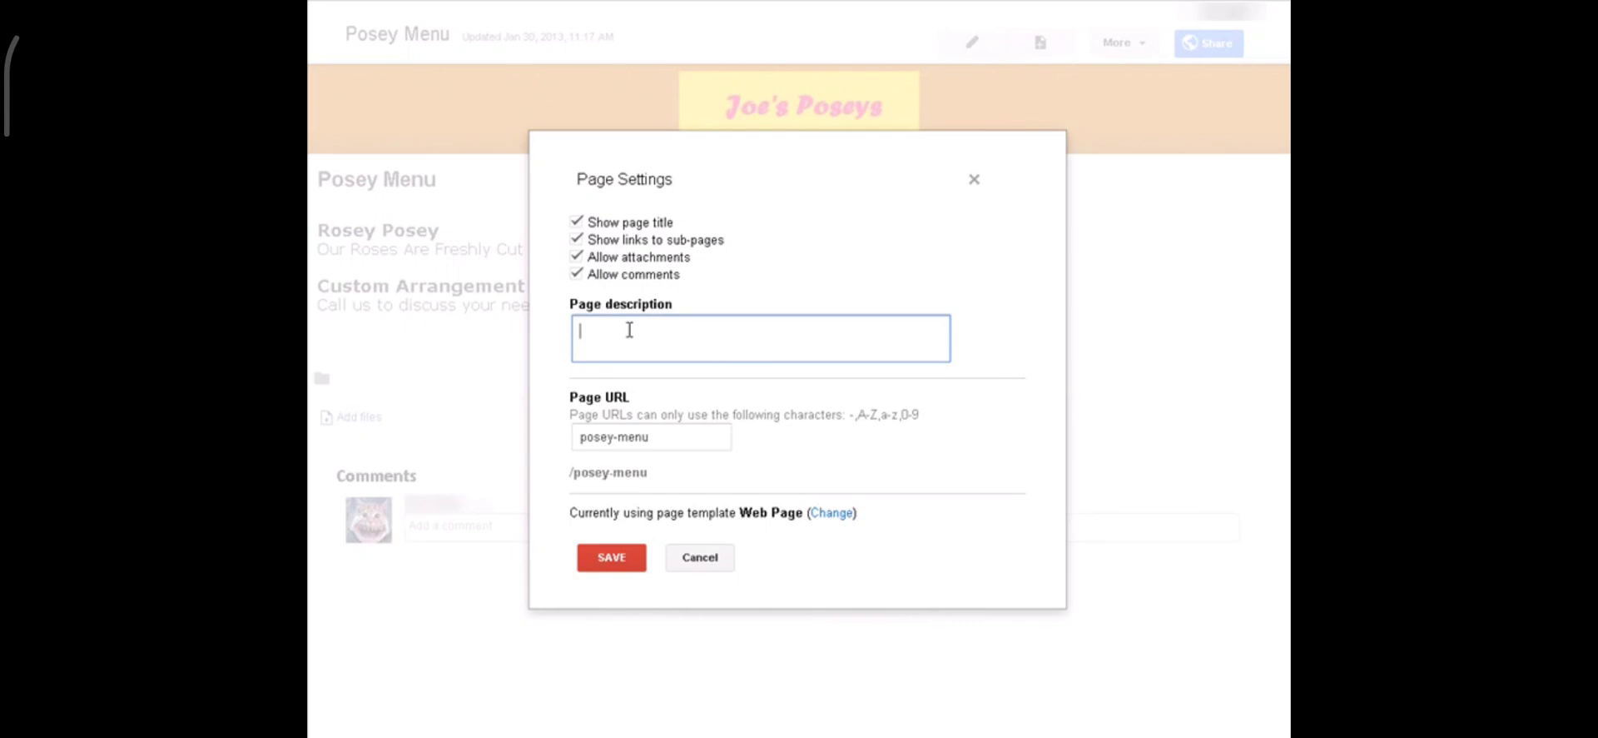
text(All about our poseys)
click(576, 276)
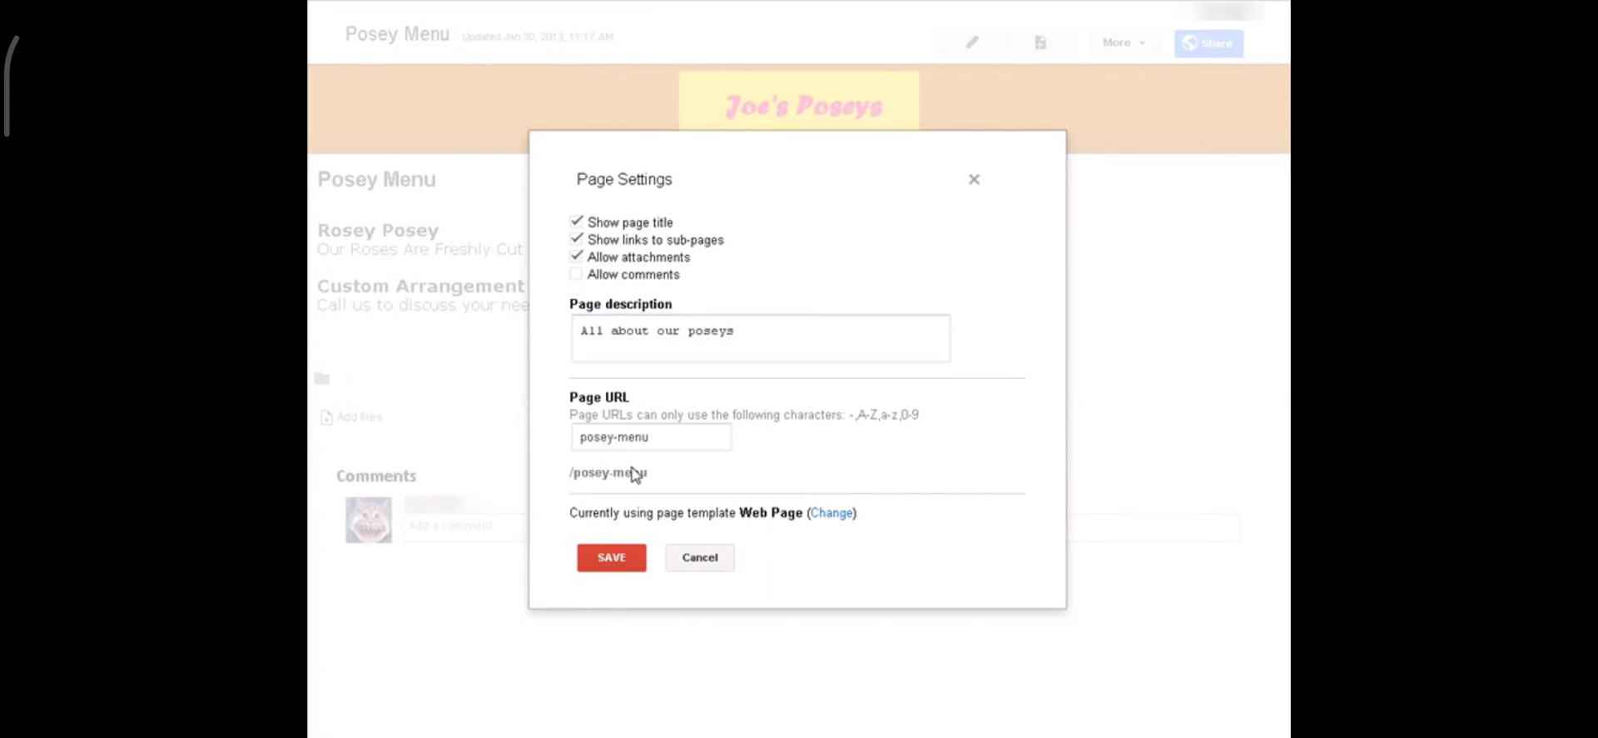
click(612, 557)
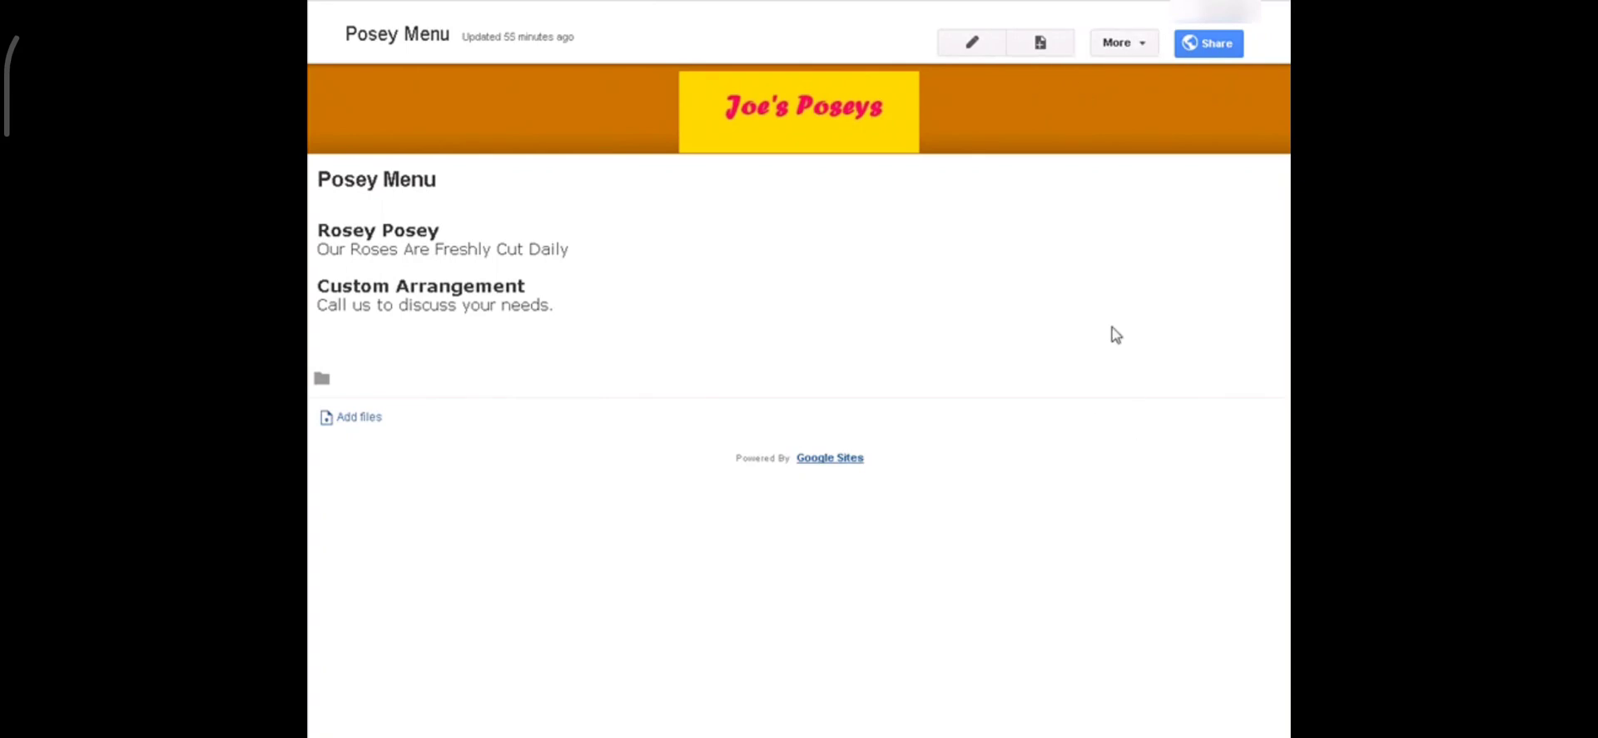
Step: Create a top-level Web Page named 'Find Us' and open it in the editor
click(1041, 44)
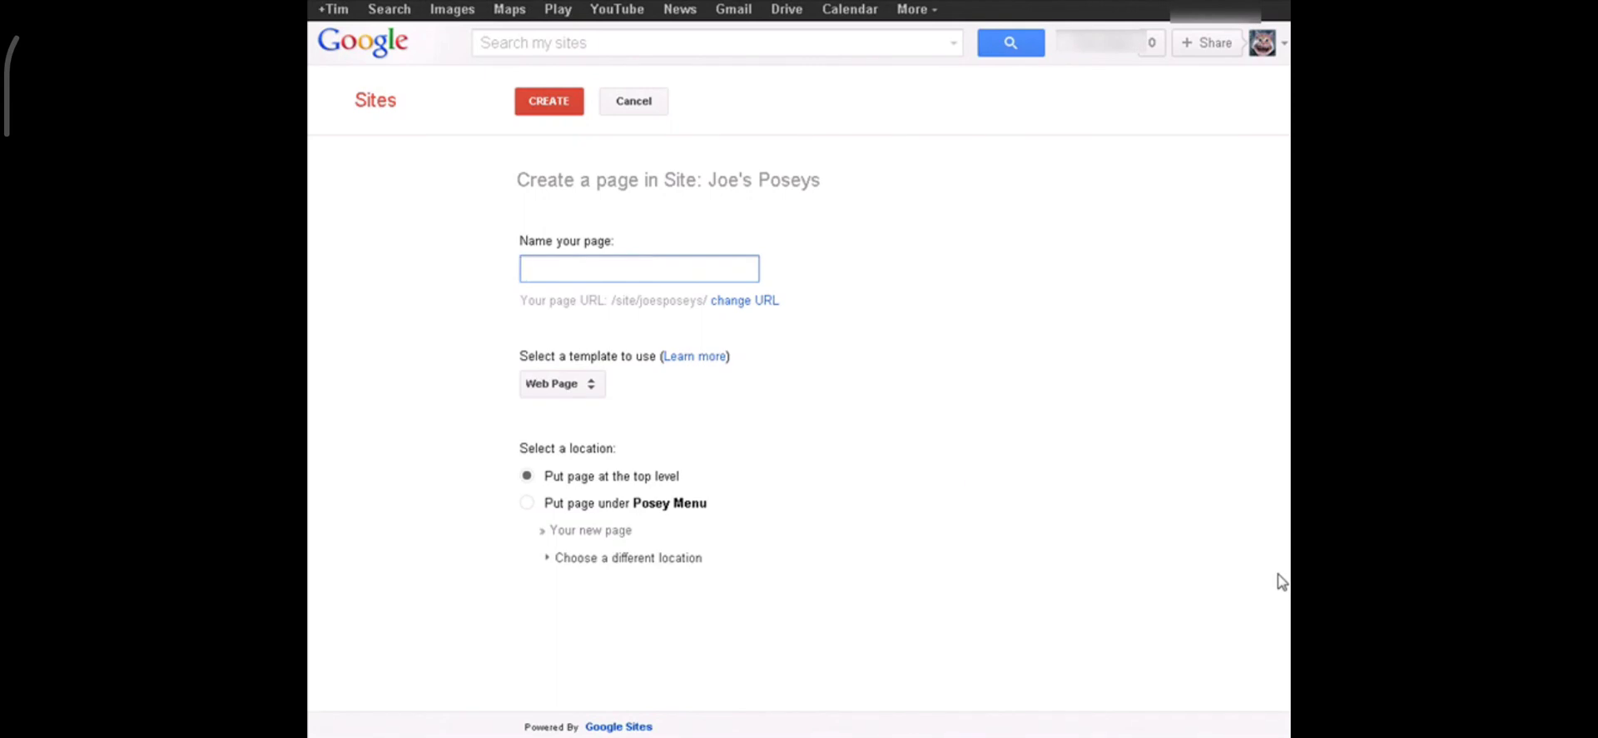
text(Find )
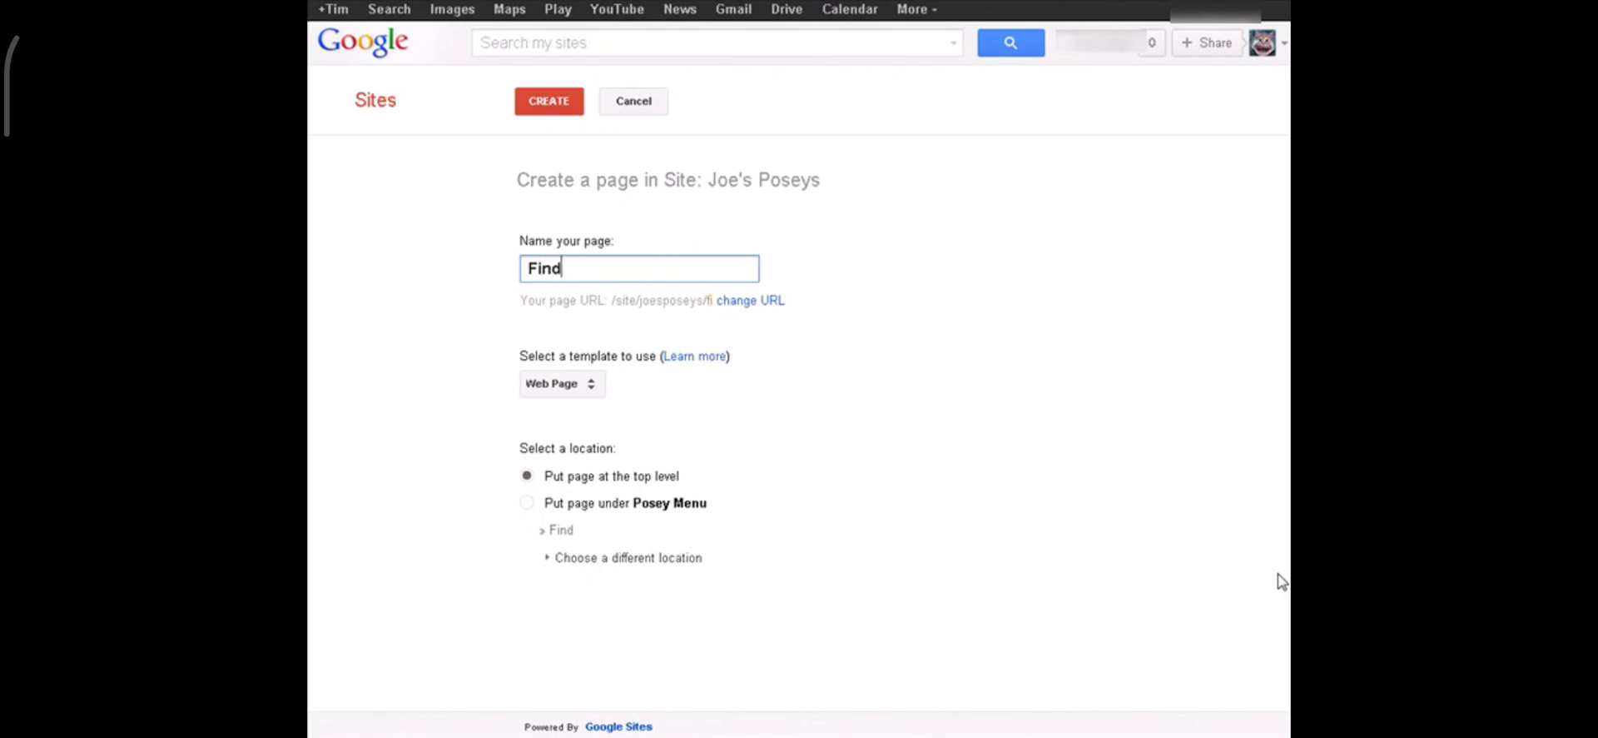
text(Us)
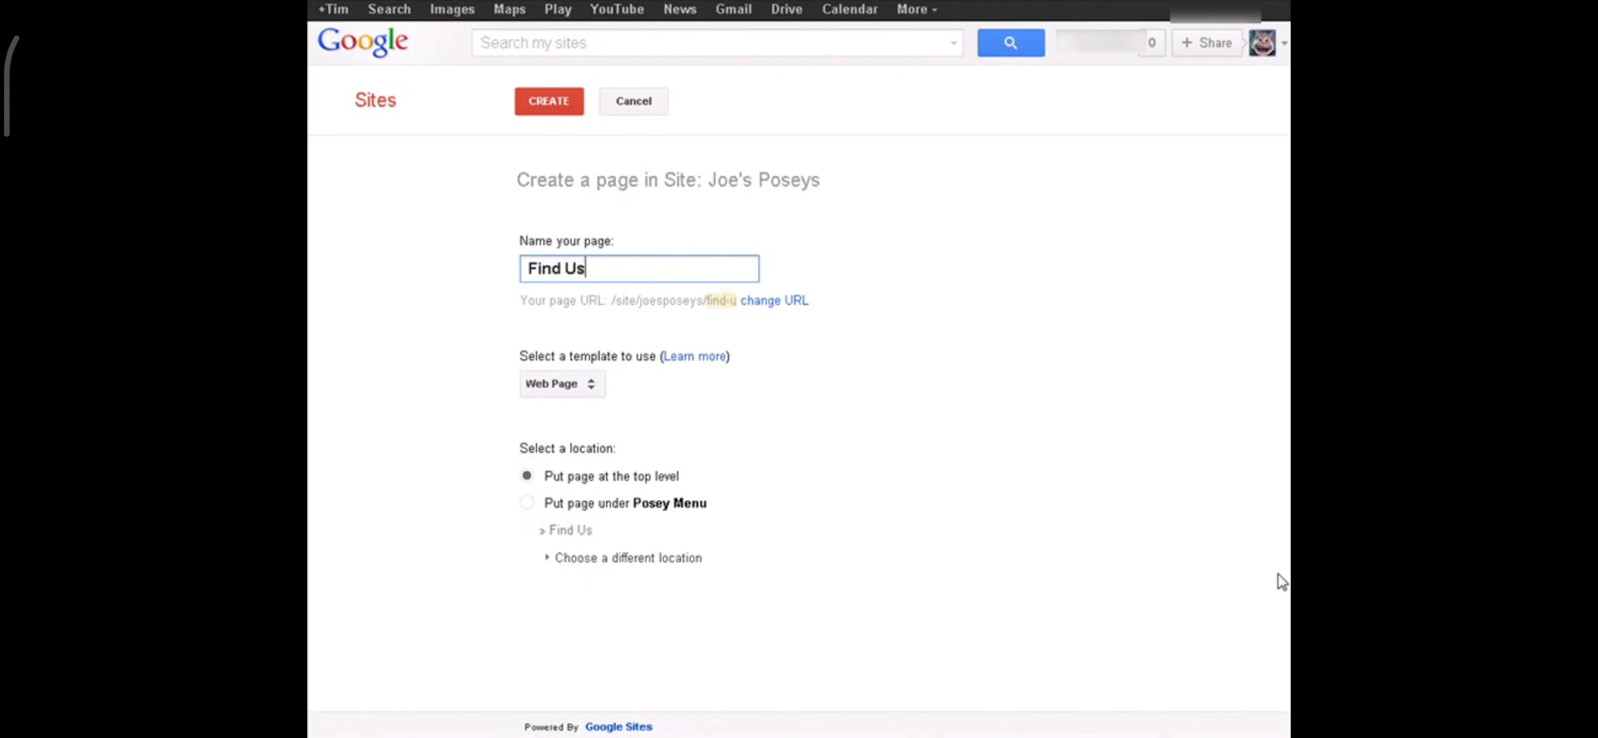
key(Tab)
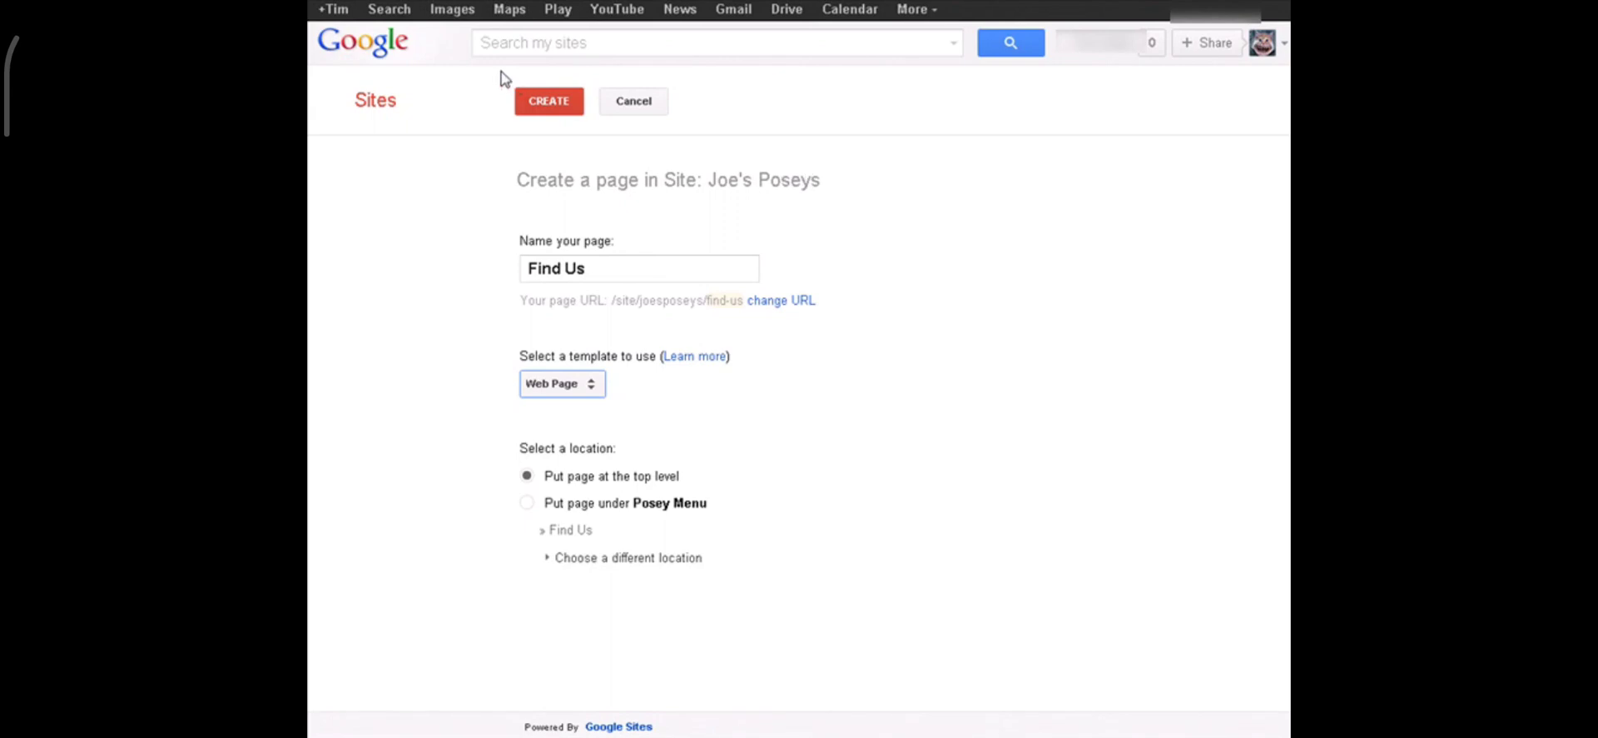
click(542, 101)
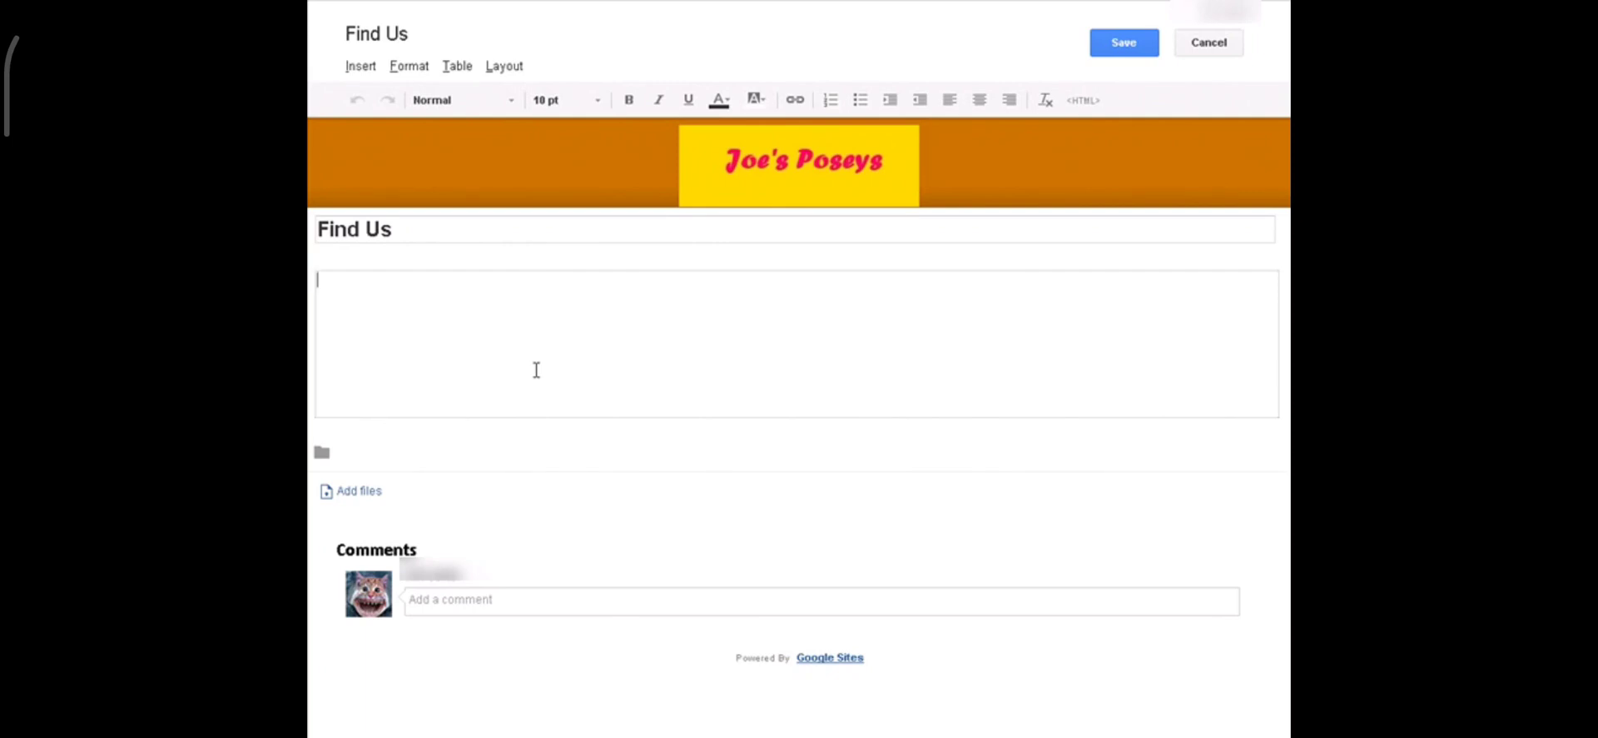
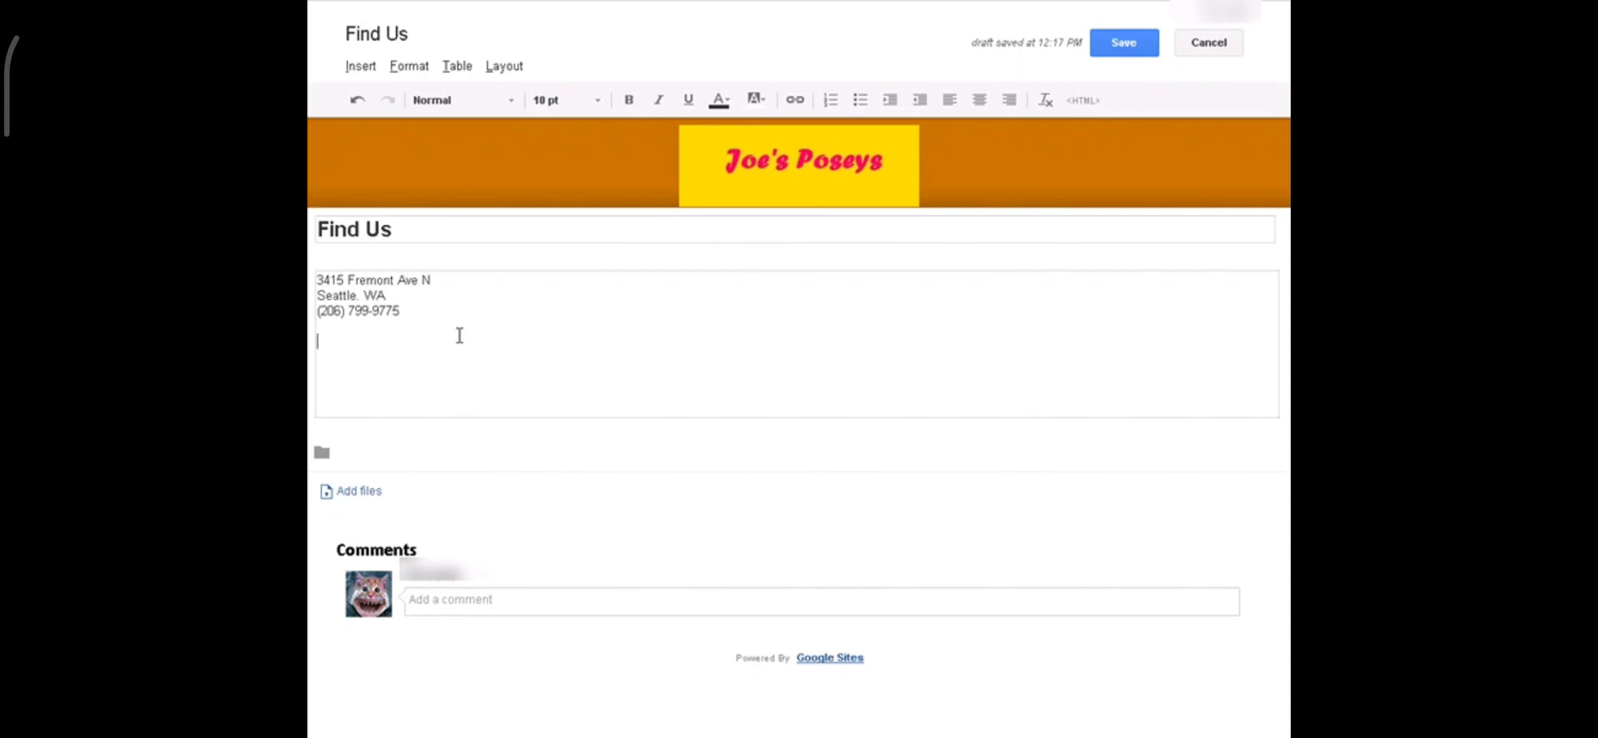
click(360, 68)
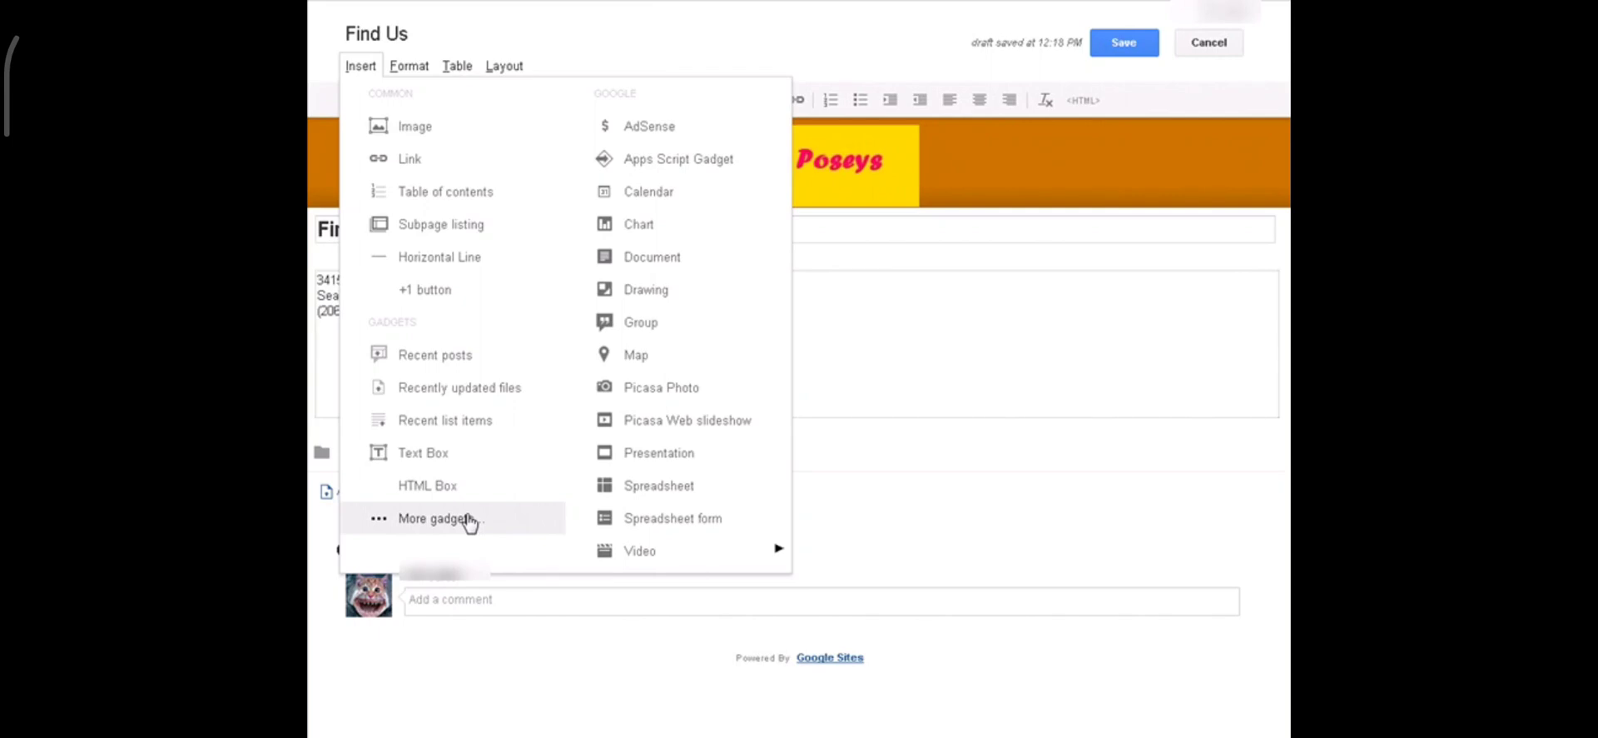
click(674, 368)
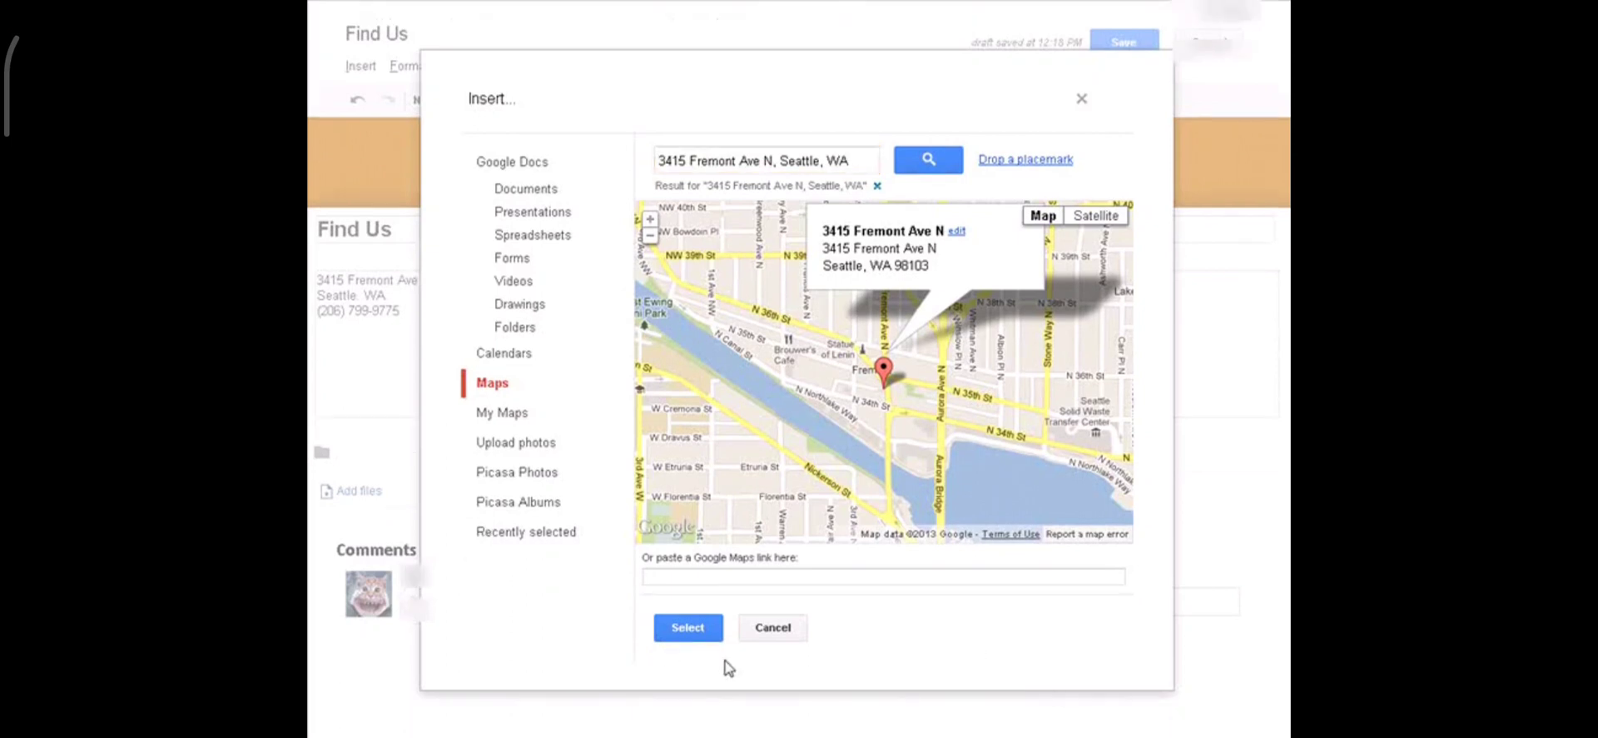
click(697, 626)
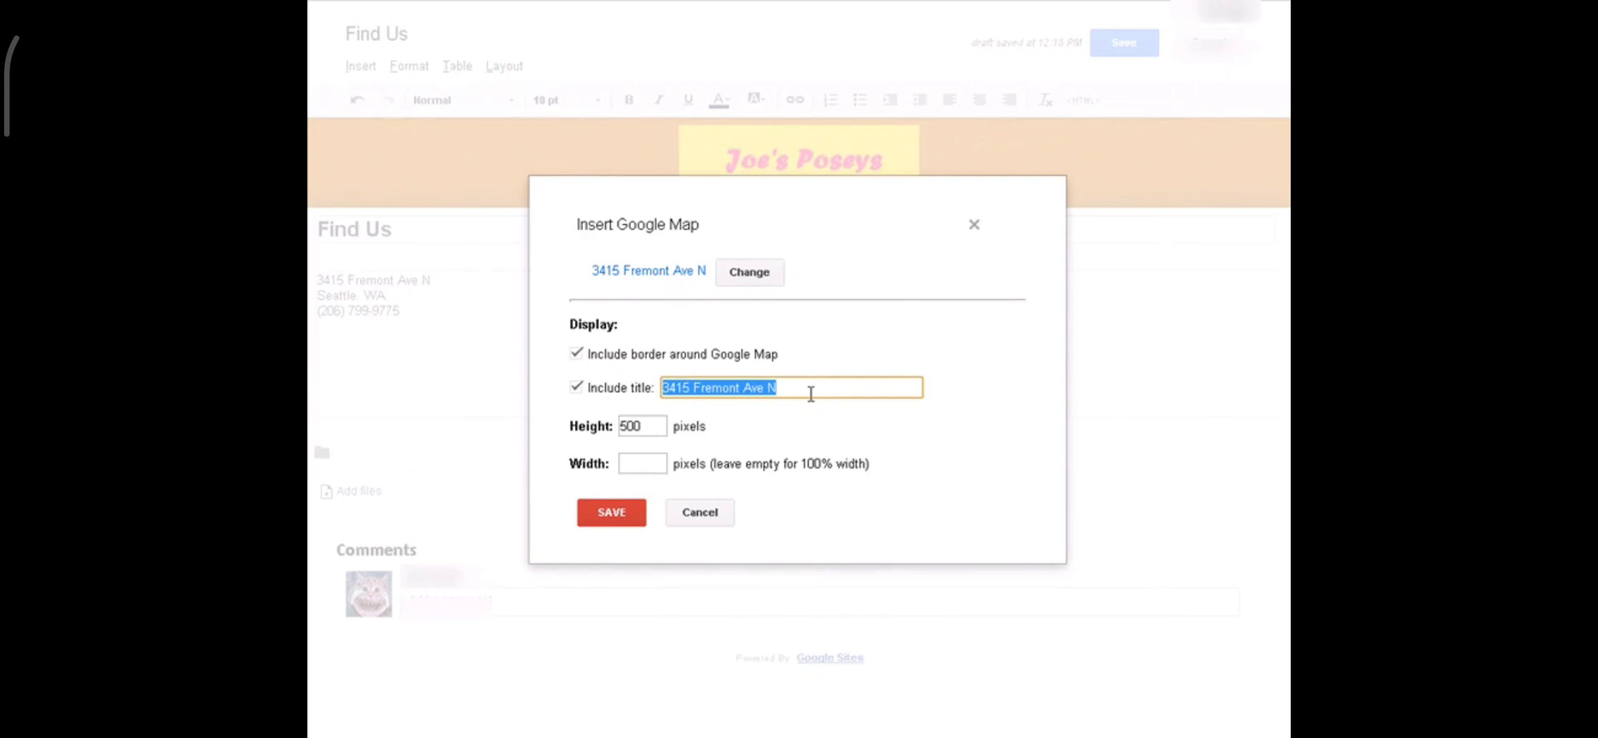
text(Joey's Poseys)
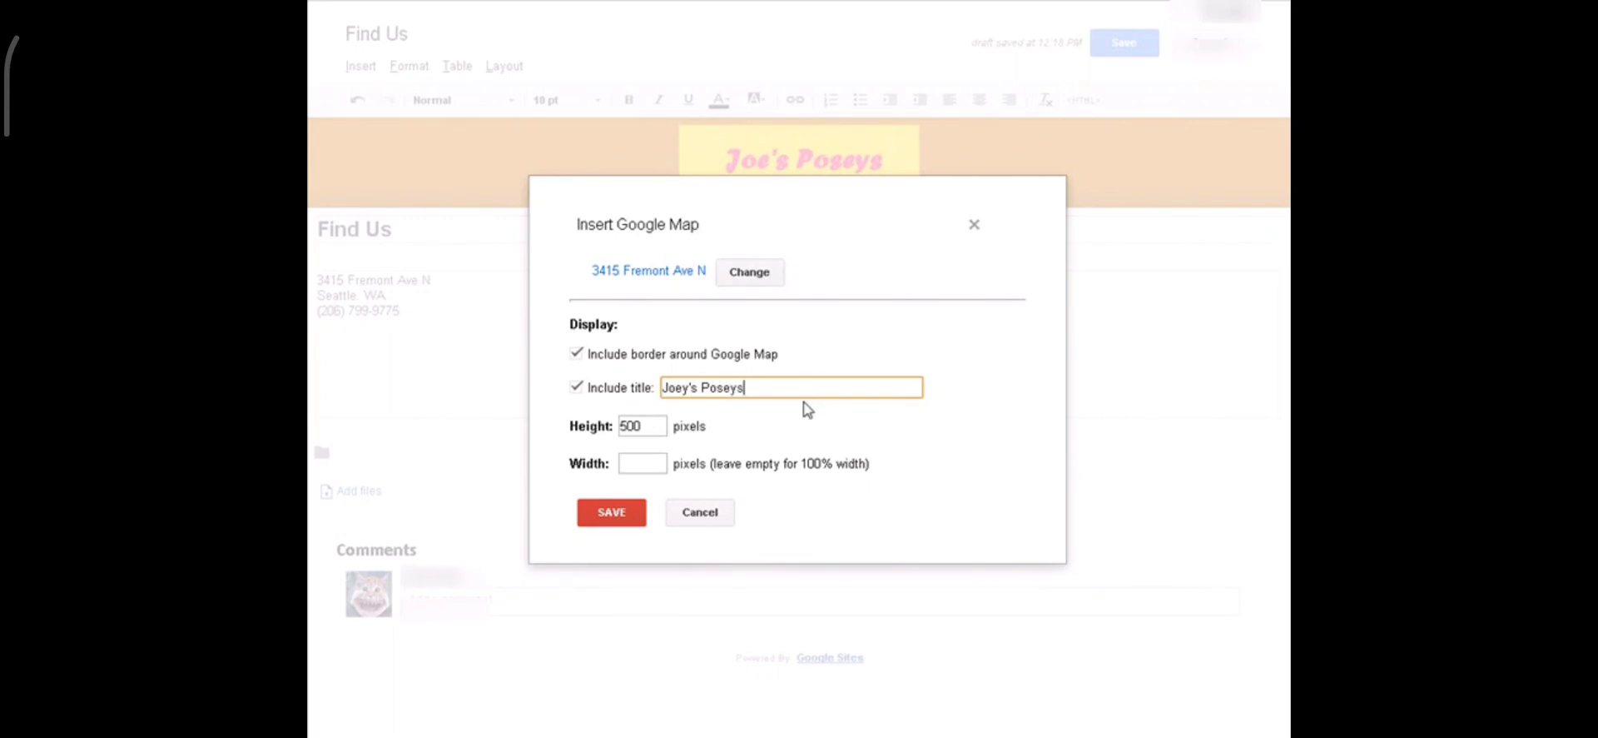
click(628, 518)
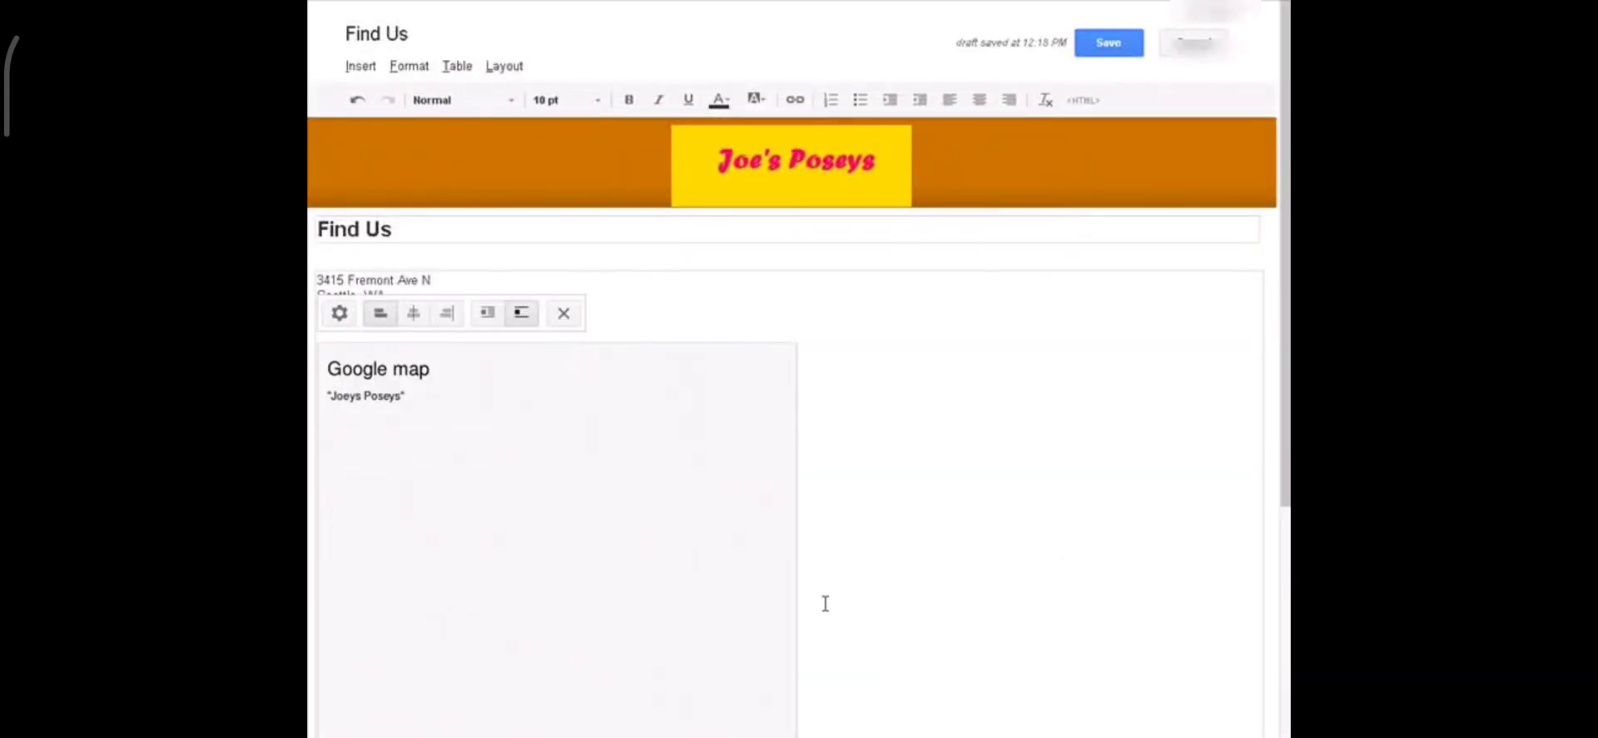
Step: Deselect the map and save the Find Us page
scroll(721, 423, down, 3)
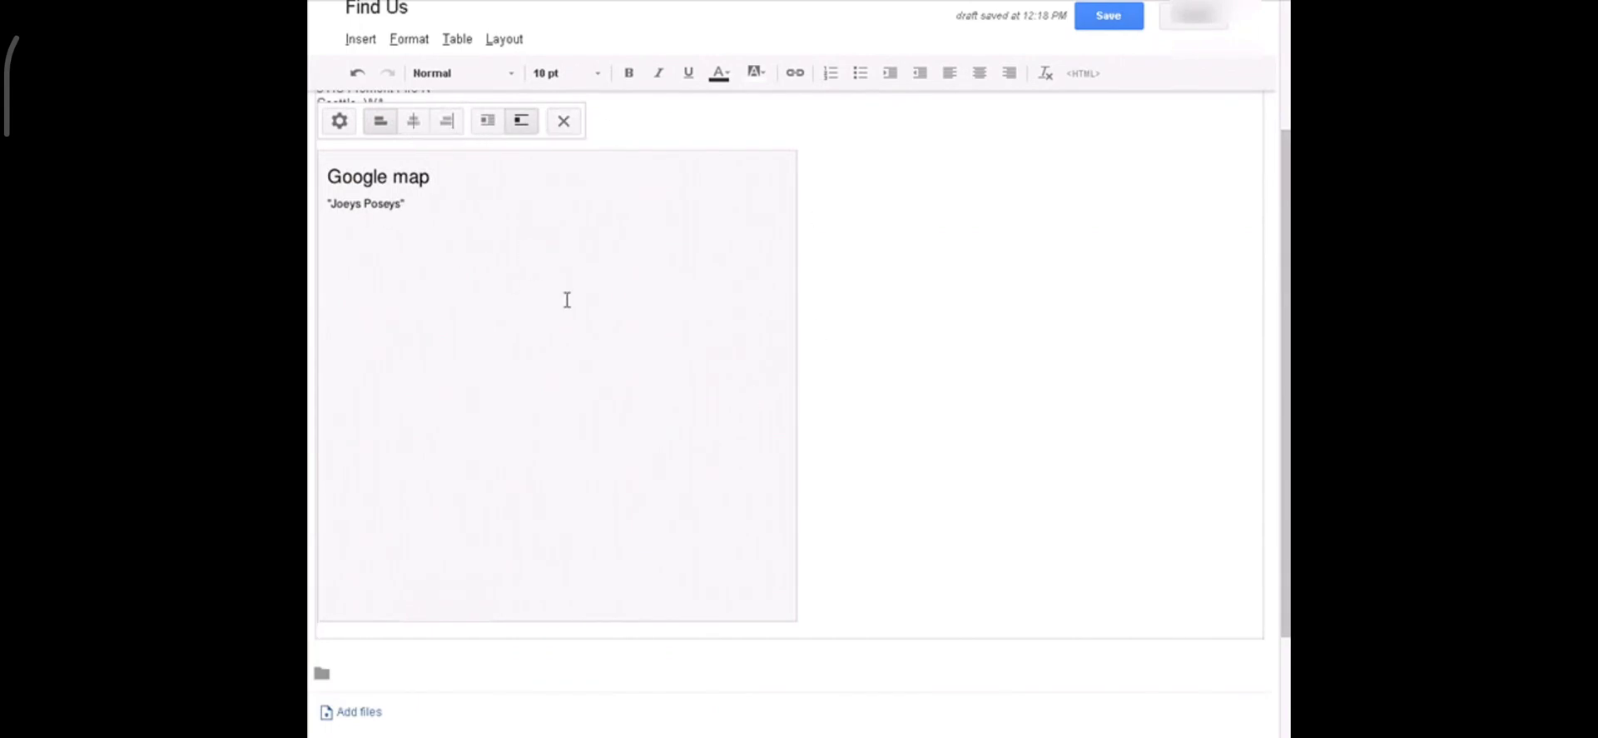
scroll(583, 320, up, 3)
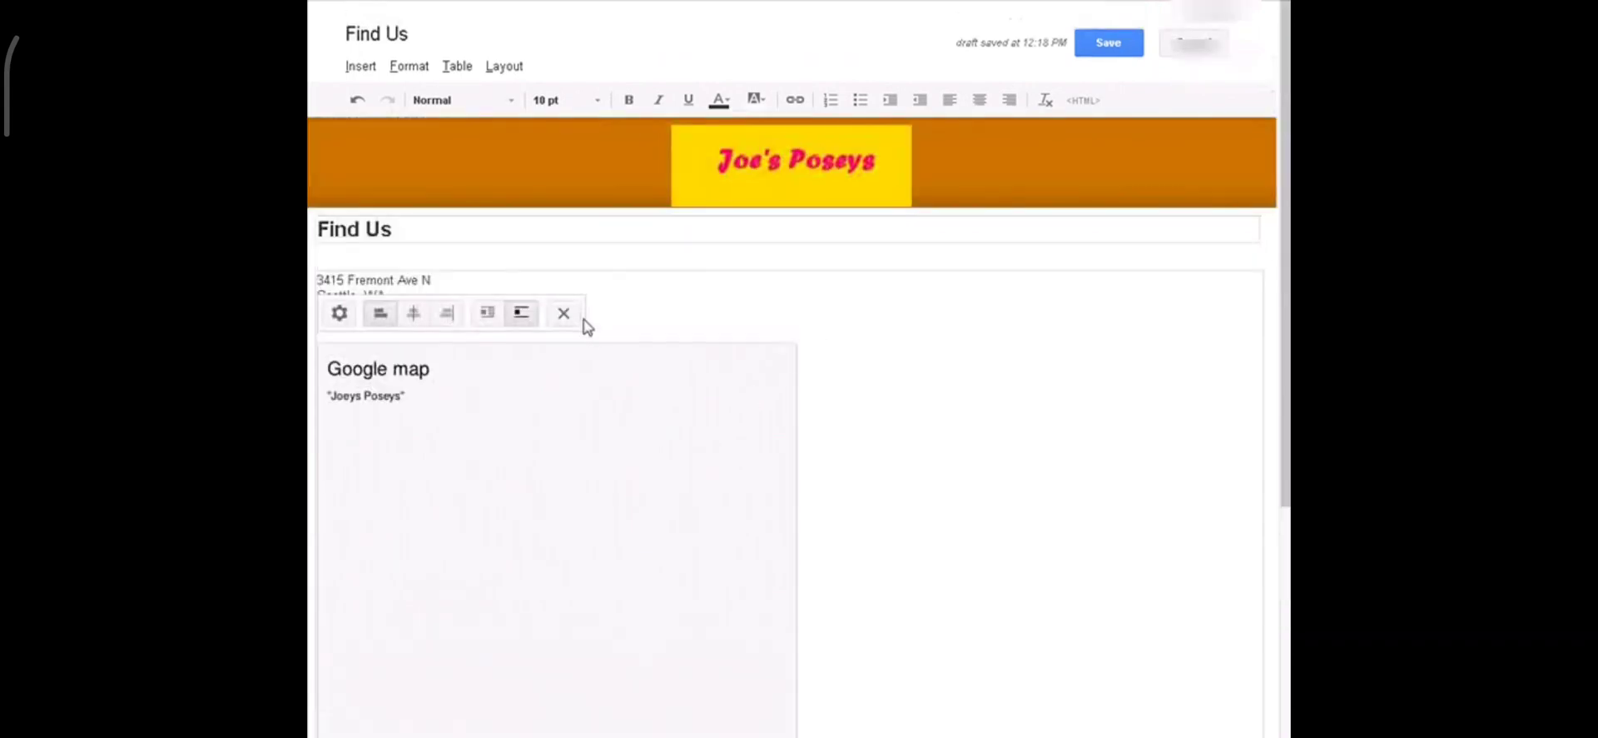
click(902, 655)
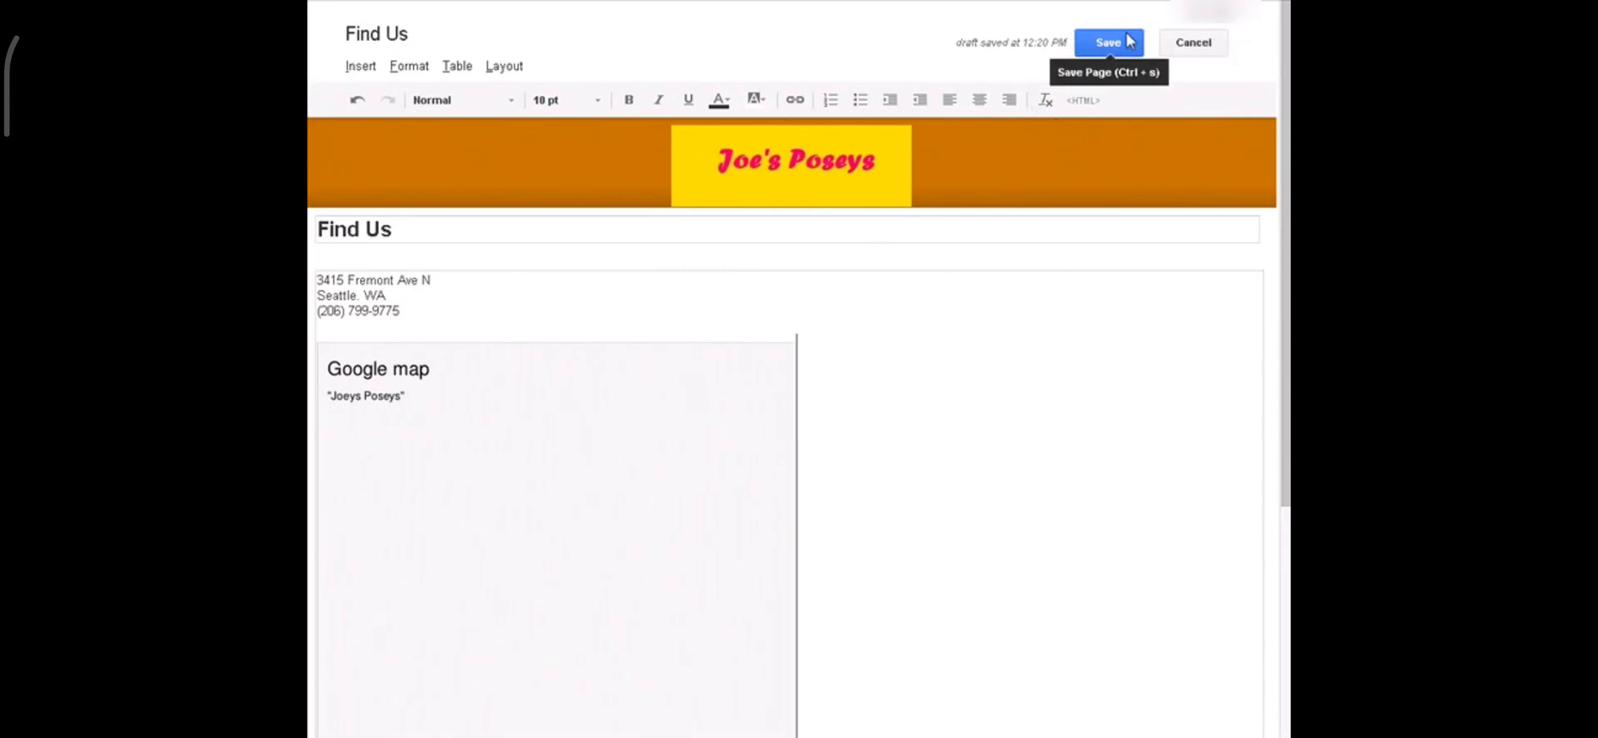
click(1115, 52)
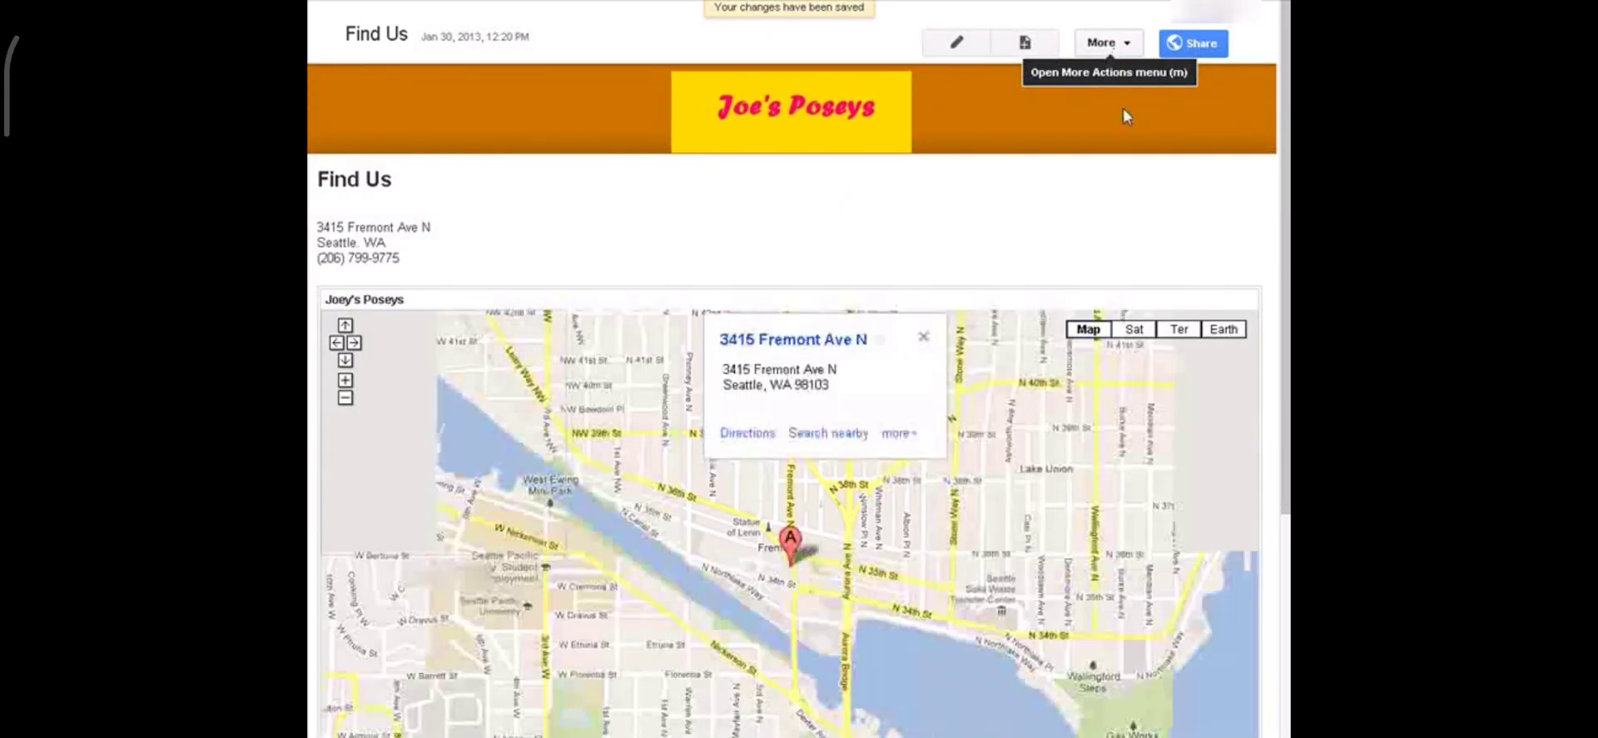
Step: Uncheck Allow comments in the Find Us page settings and save them
click(1124, 45)
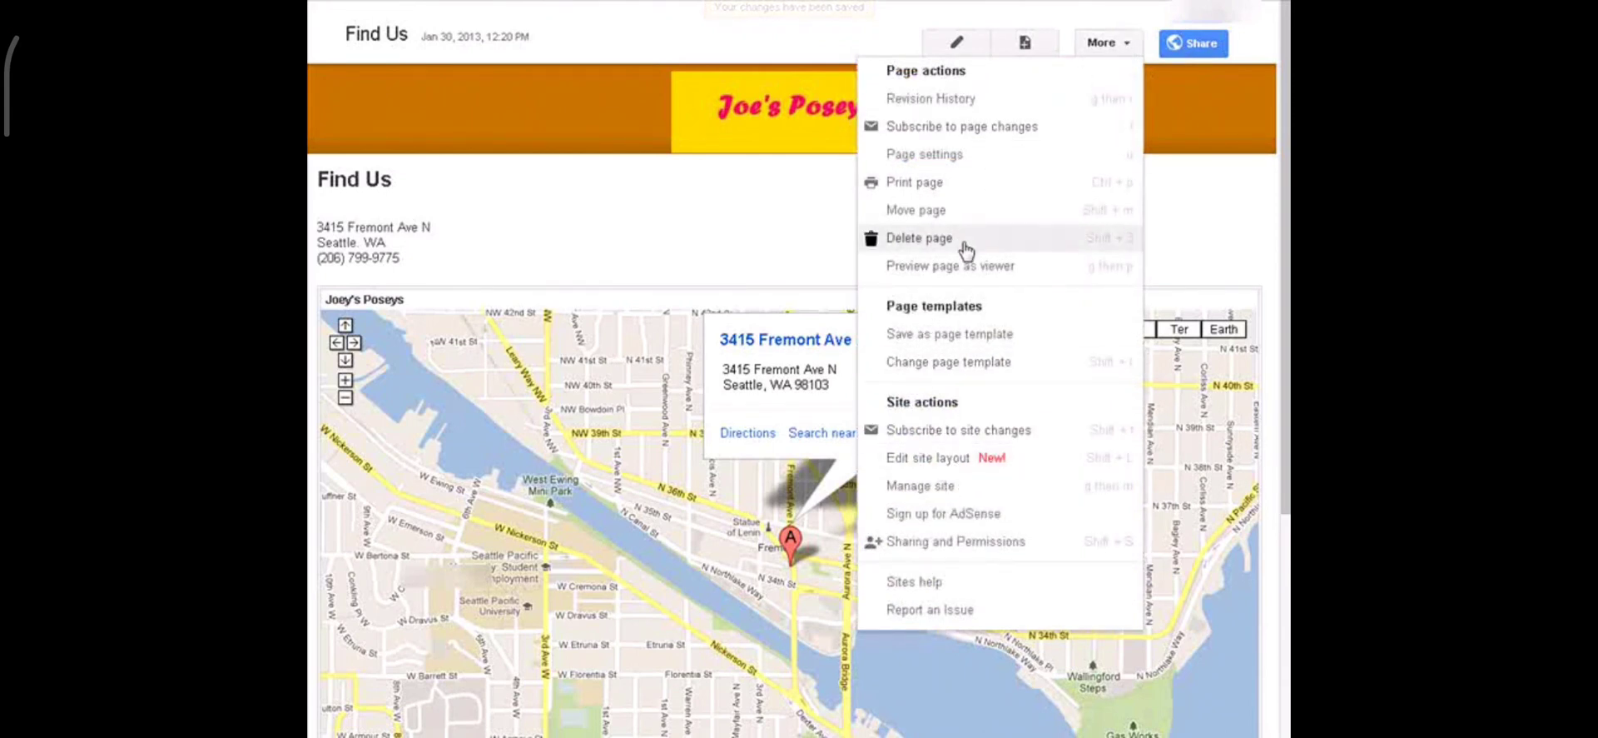
click(979, 165)
click(567, 275)
click(575, 327)
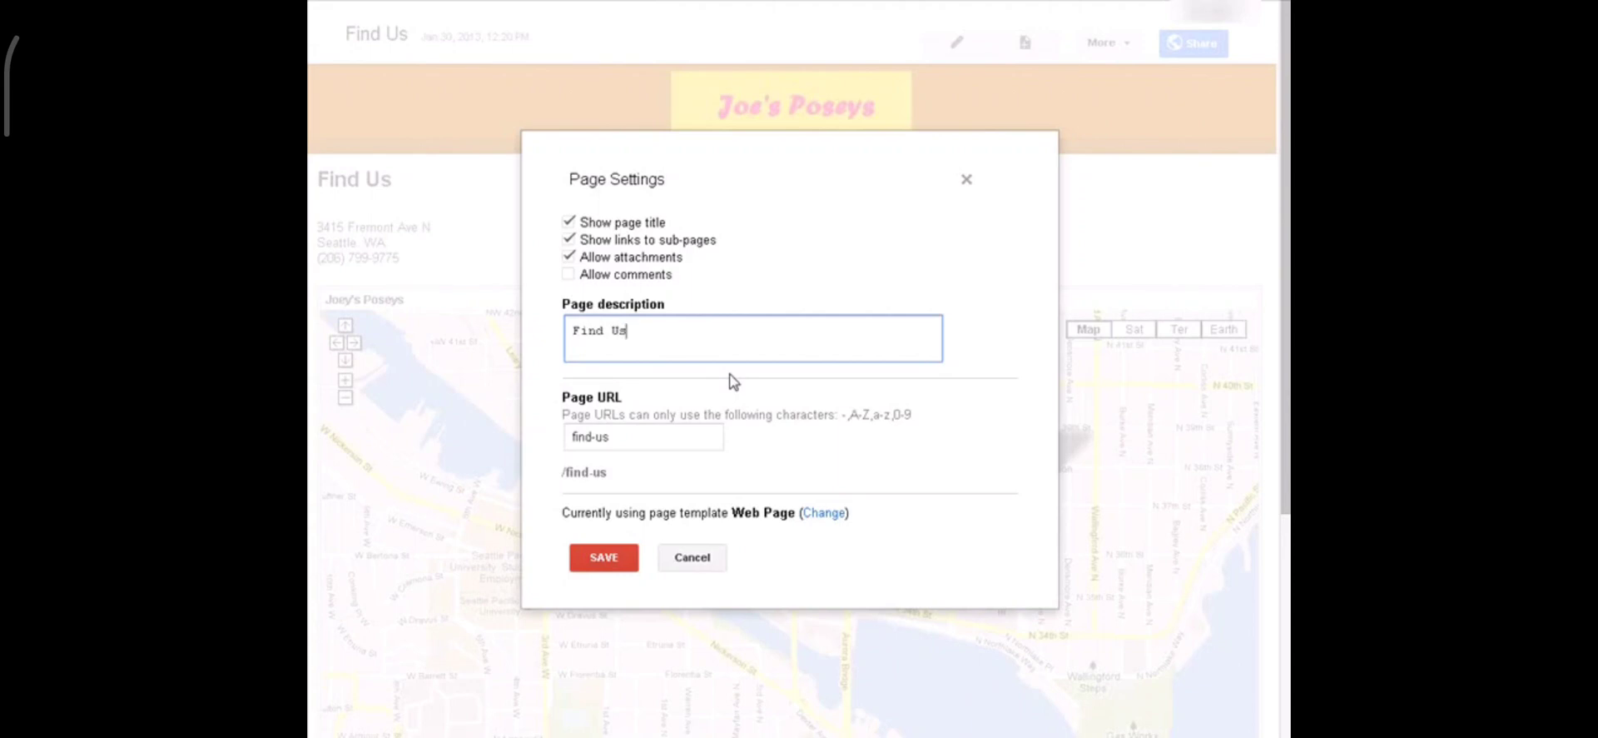
click(601, 557)
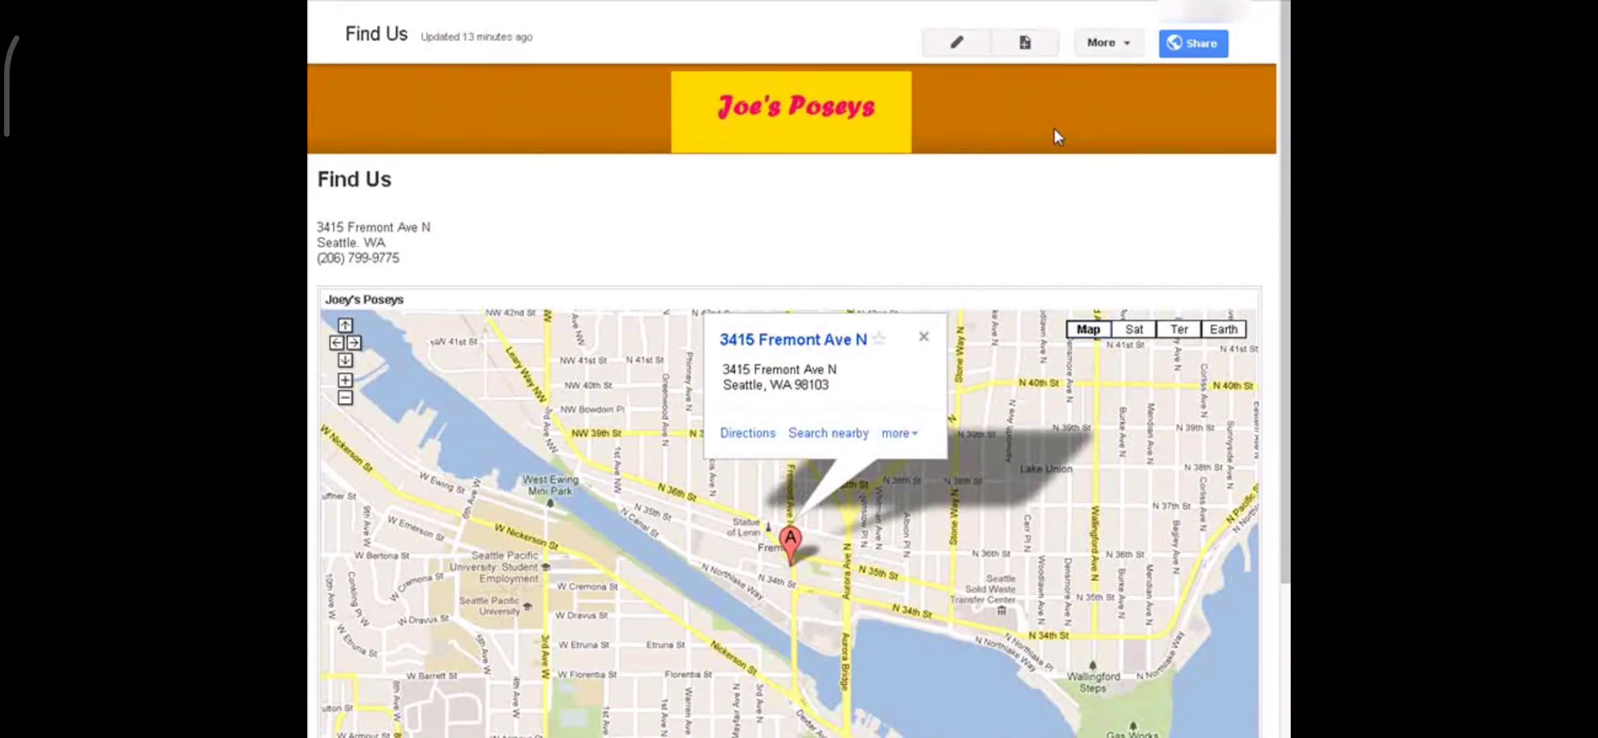
click(1132, 49)
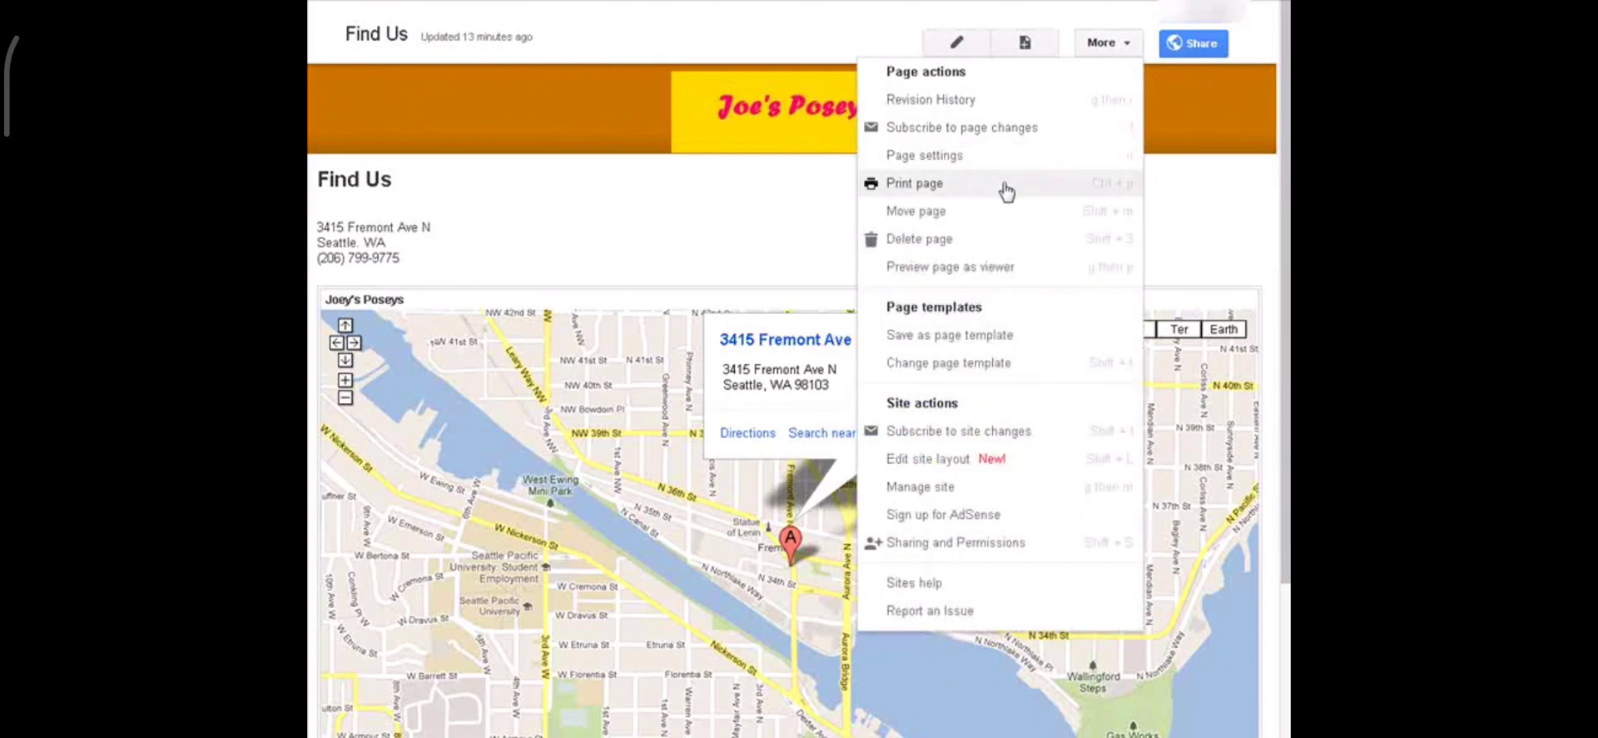
click(992, 267)
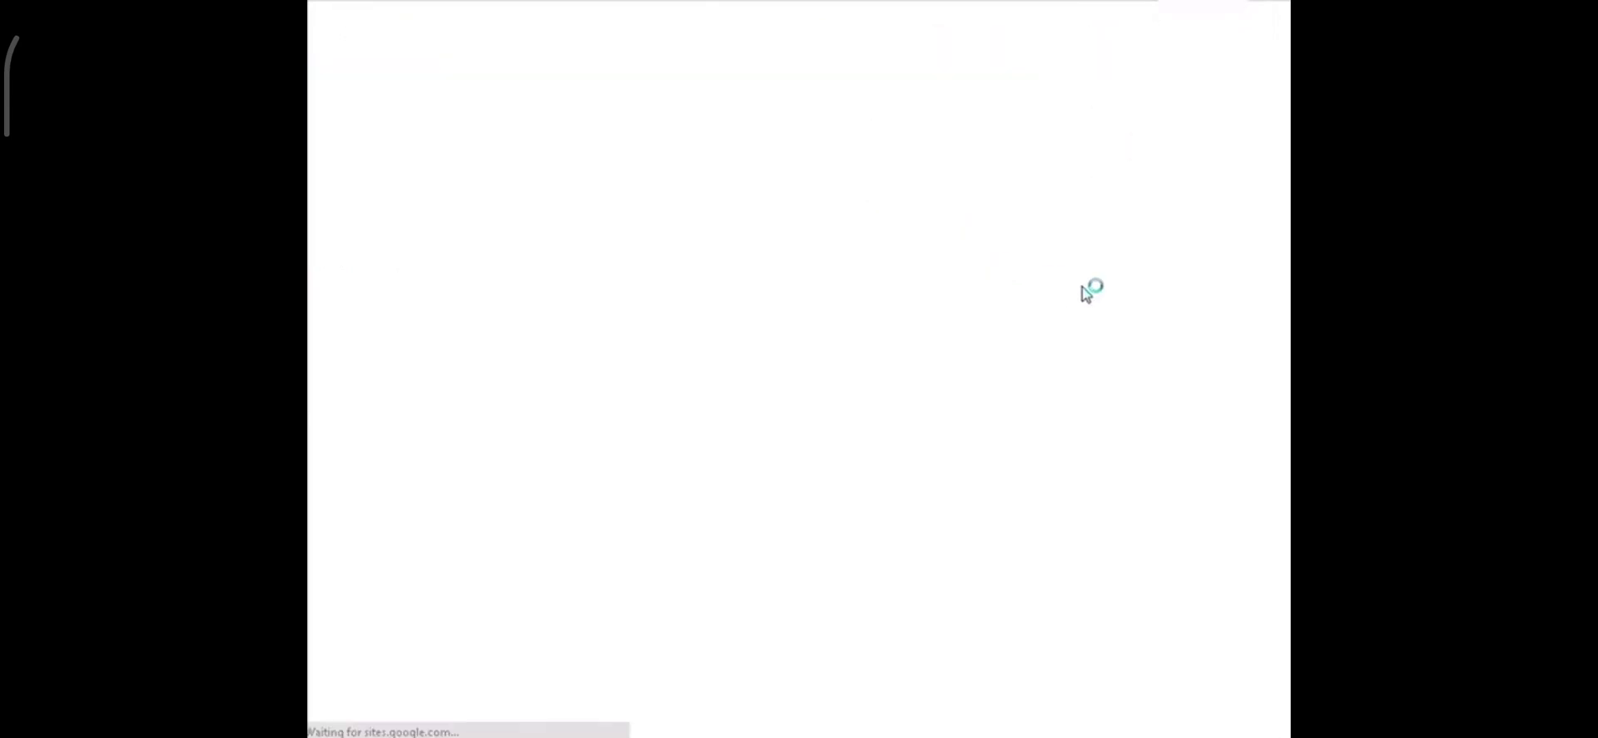
click(825, 8)
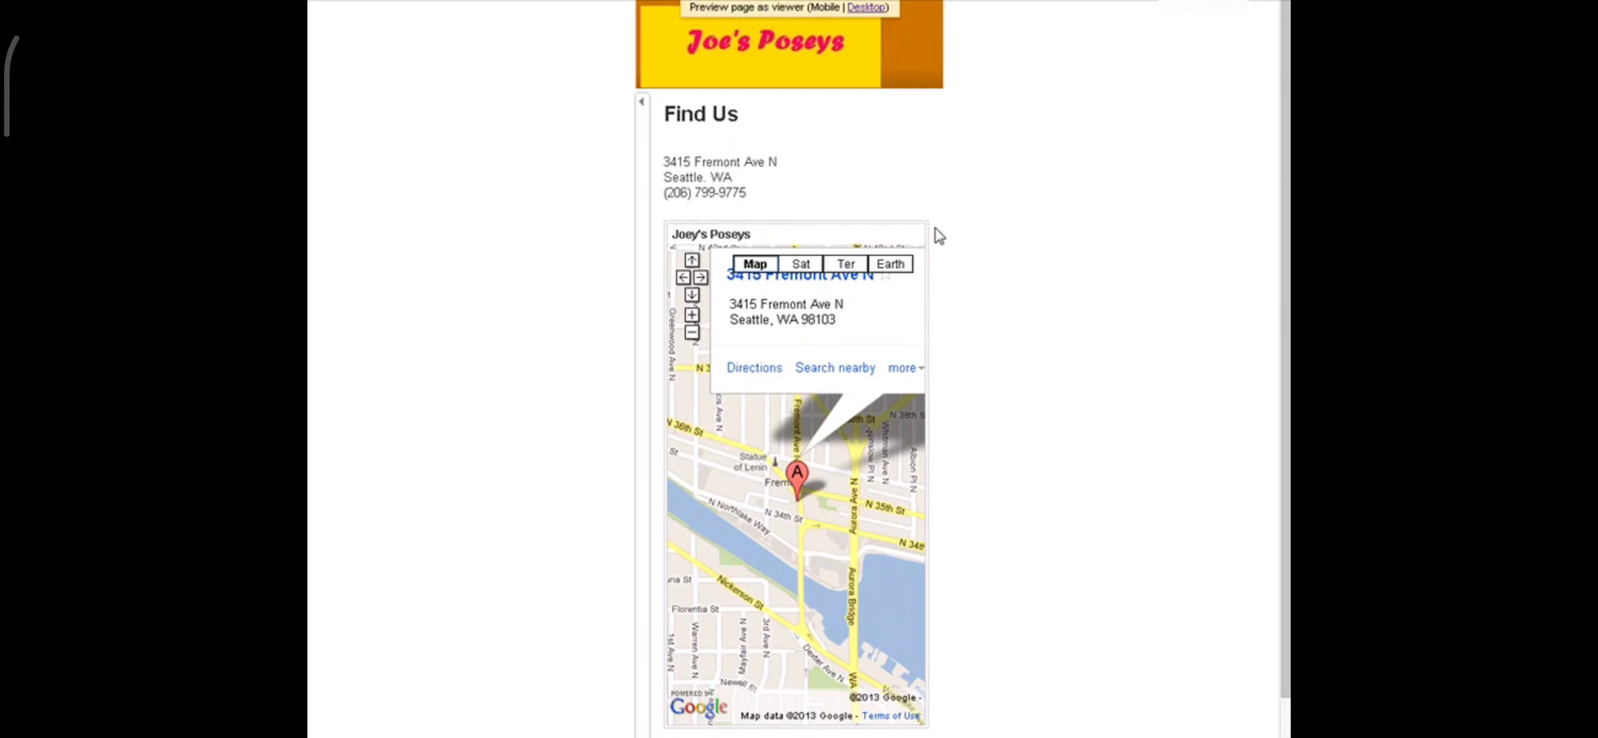
scroll(939, 237, down, 1)
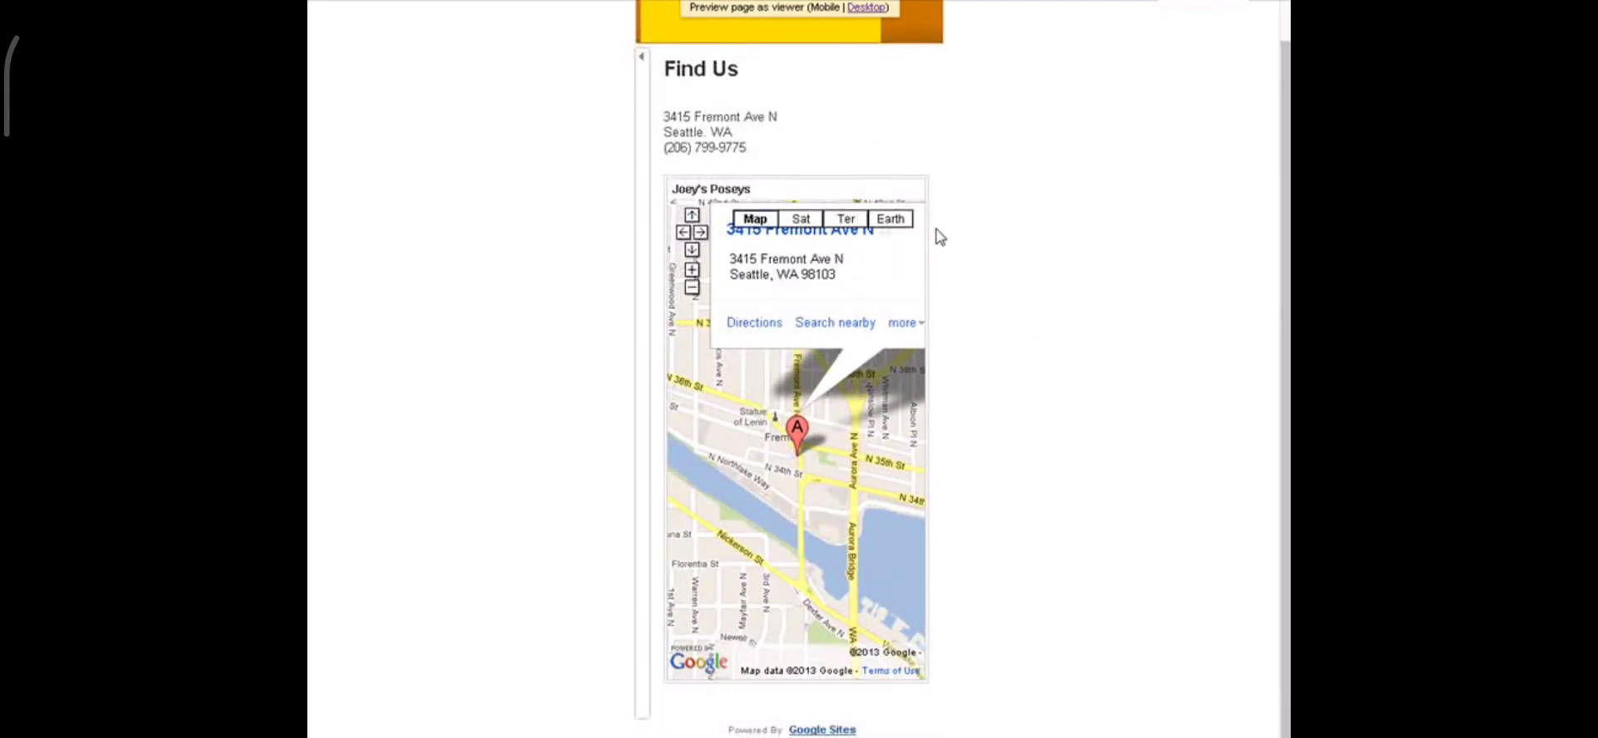
scroll(940, 237, up, 1)
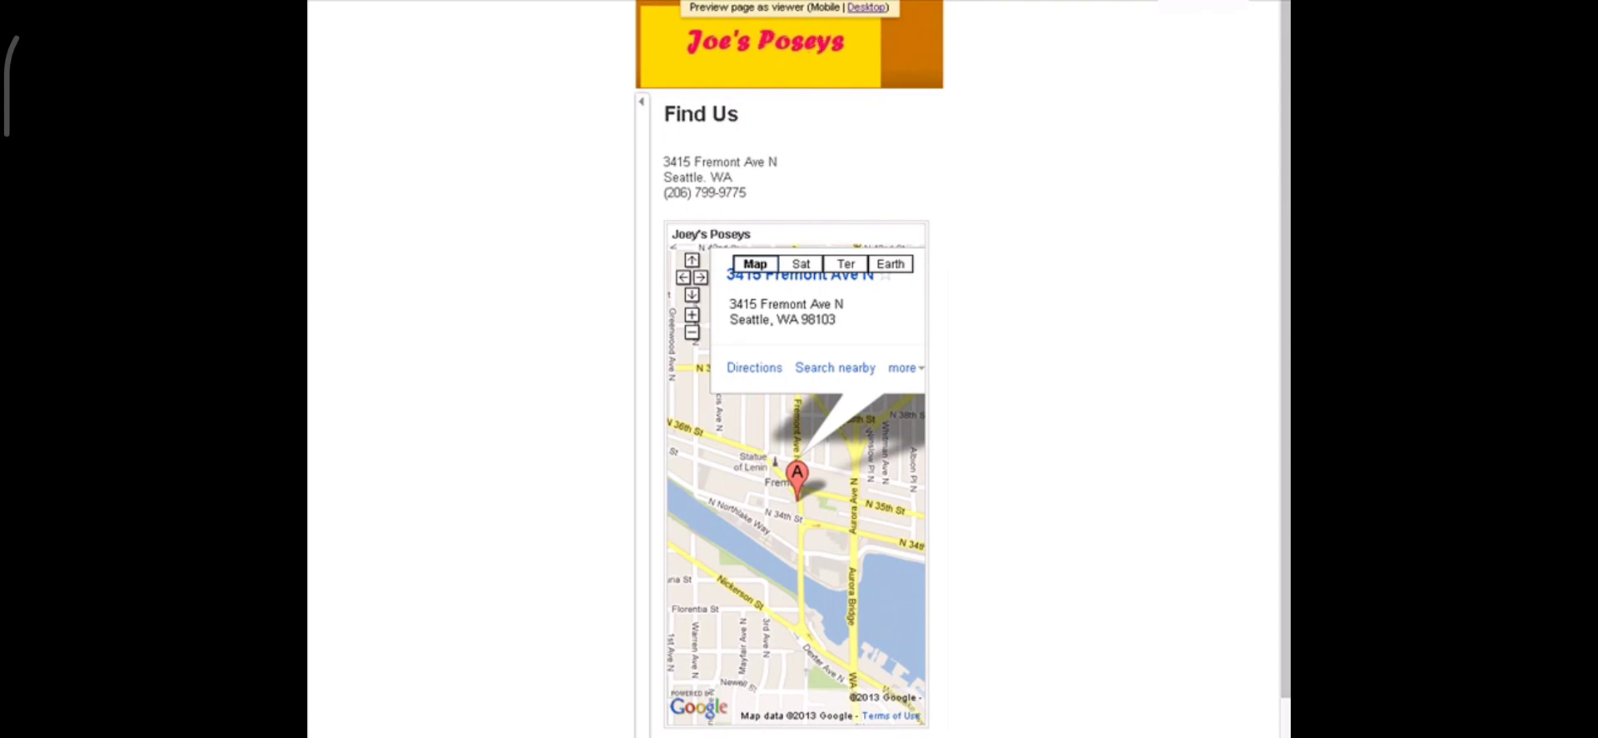
click(799, 2)
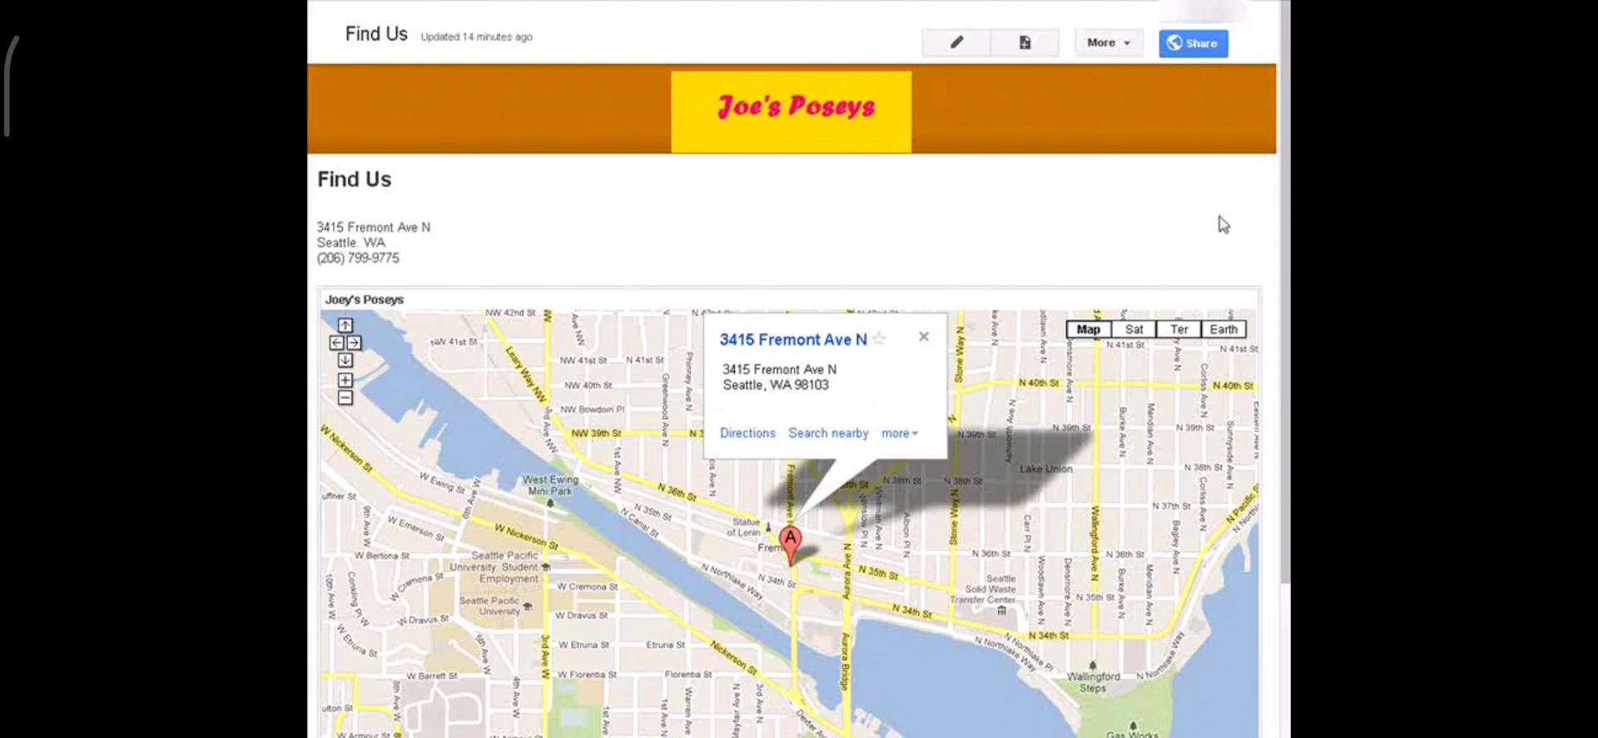
Step: Create a top-level Web Page named 'Our Staff Members'
click(1026, 43)
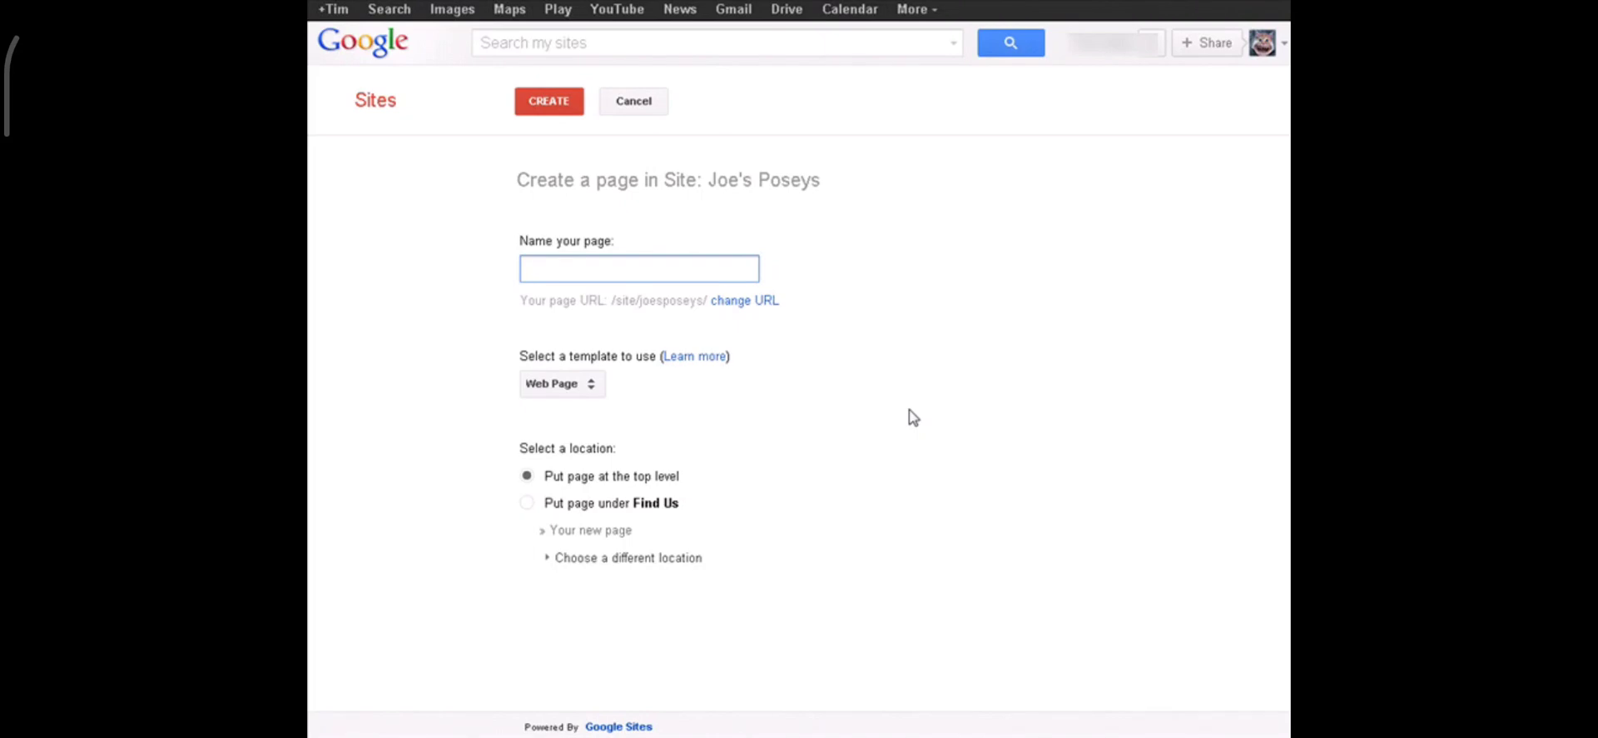
text(Our Sta)
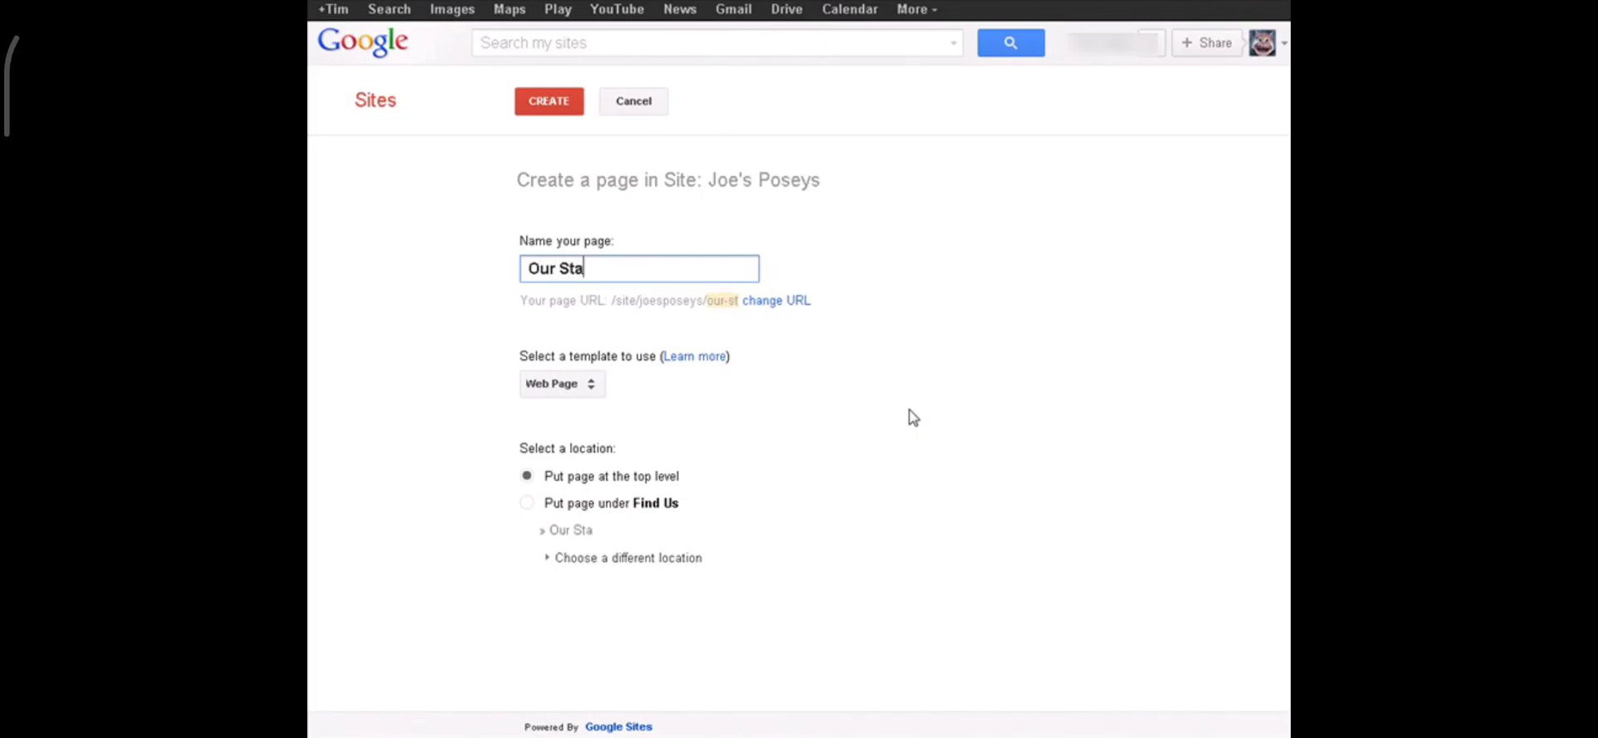
text(ff M)
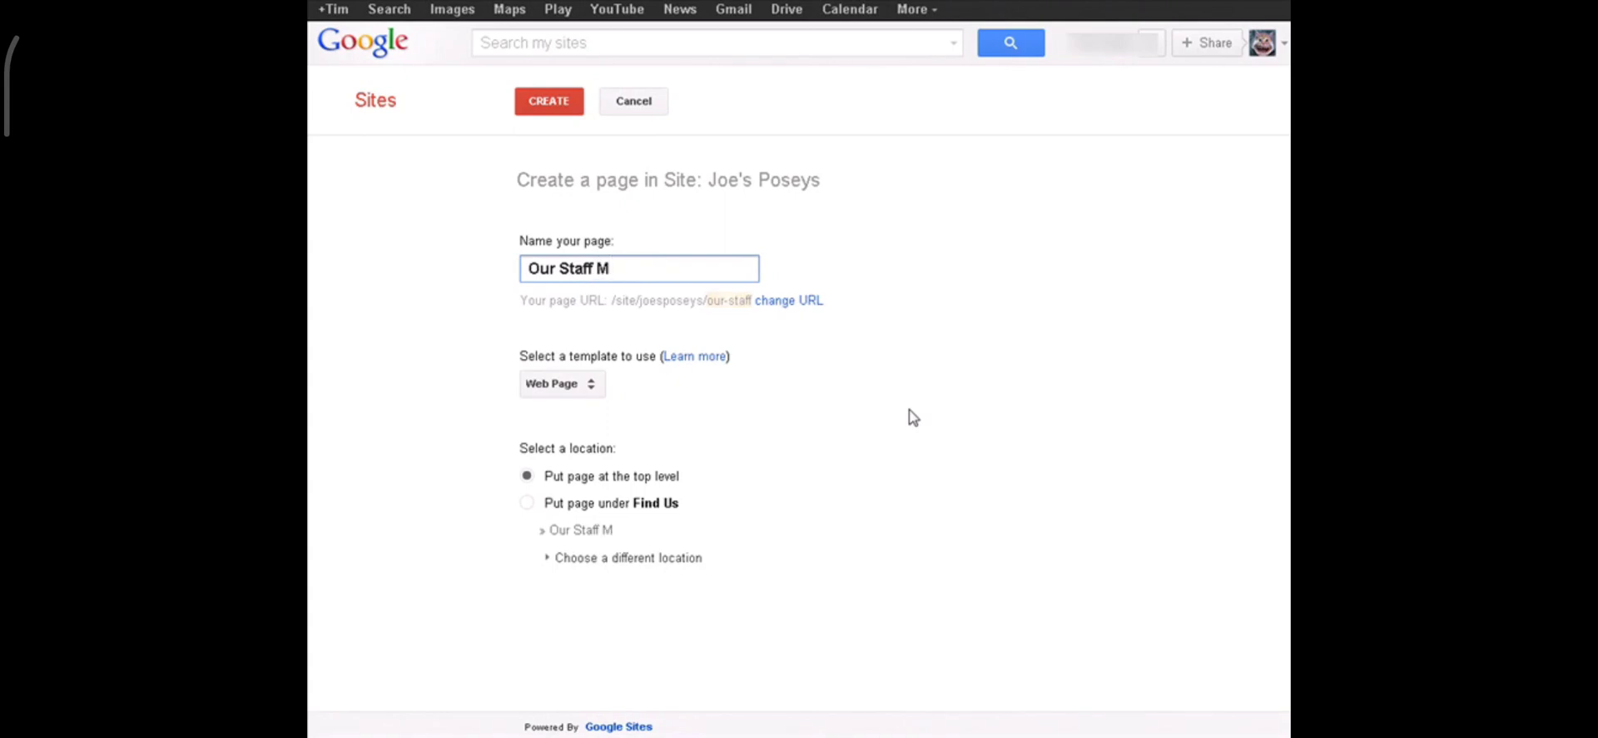
text(embers)
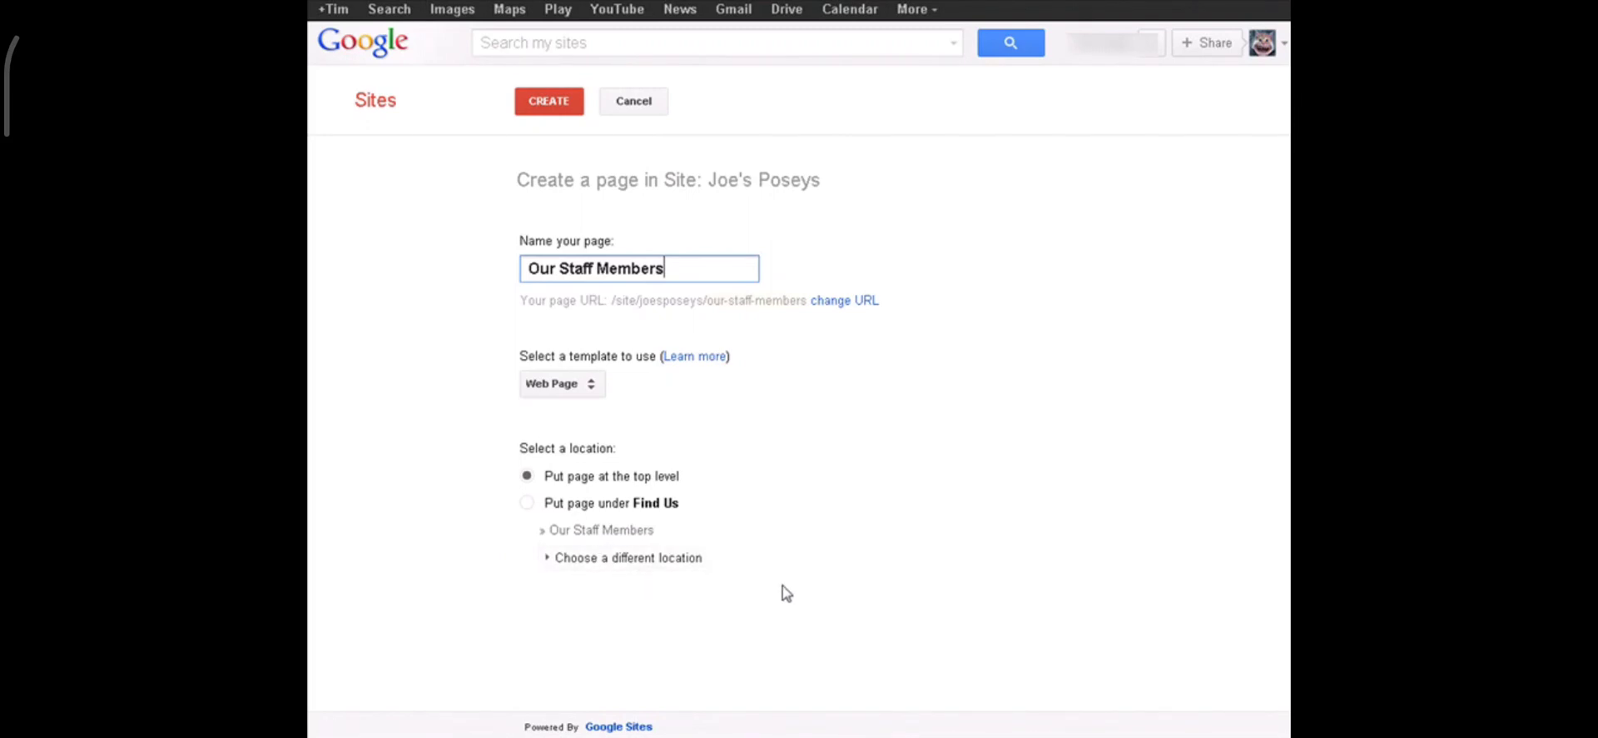
click(1016, 350)
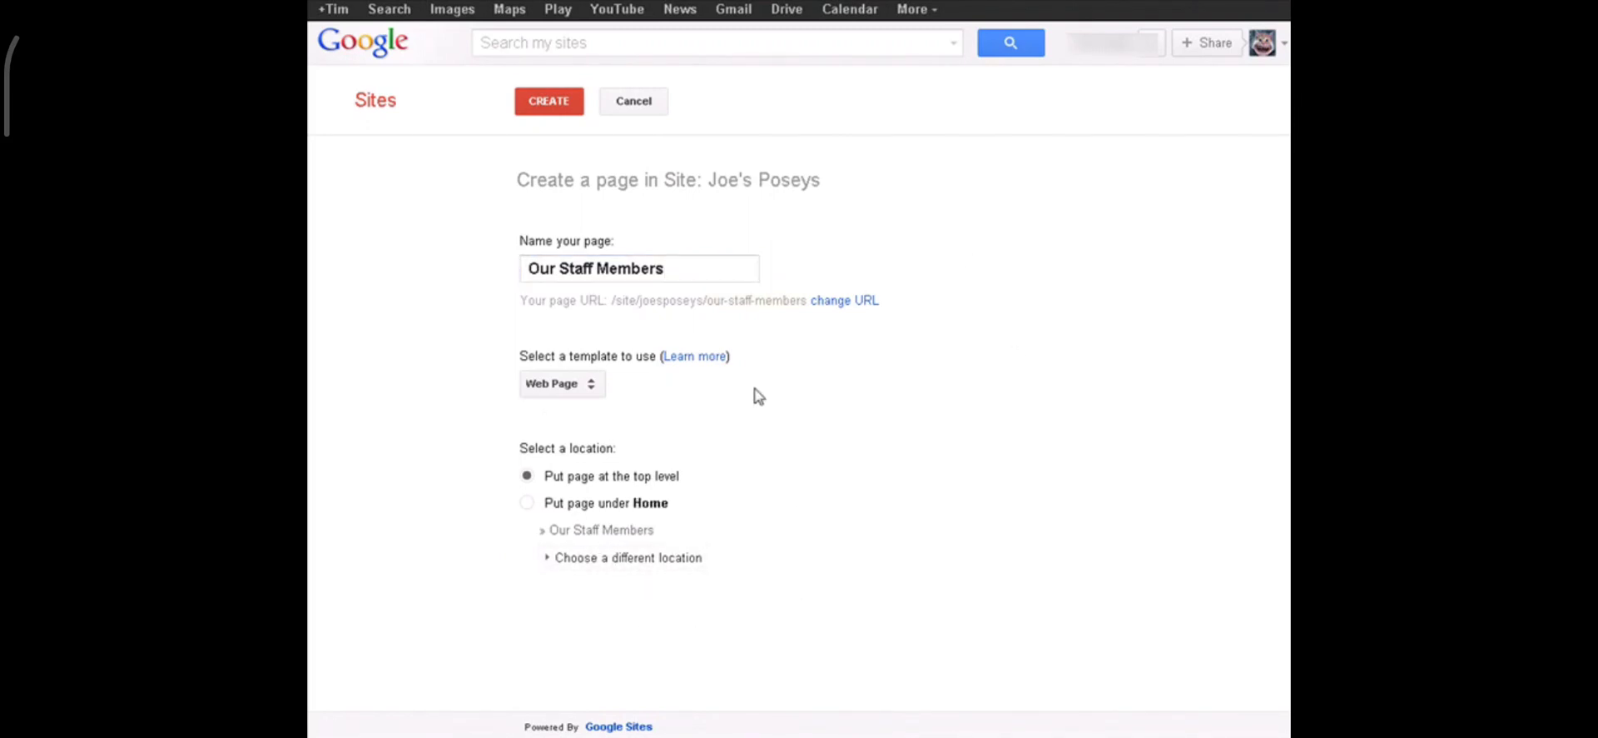
click(545, 103)
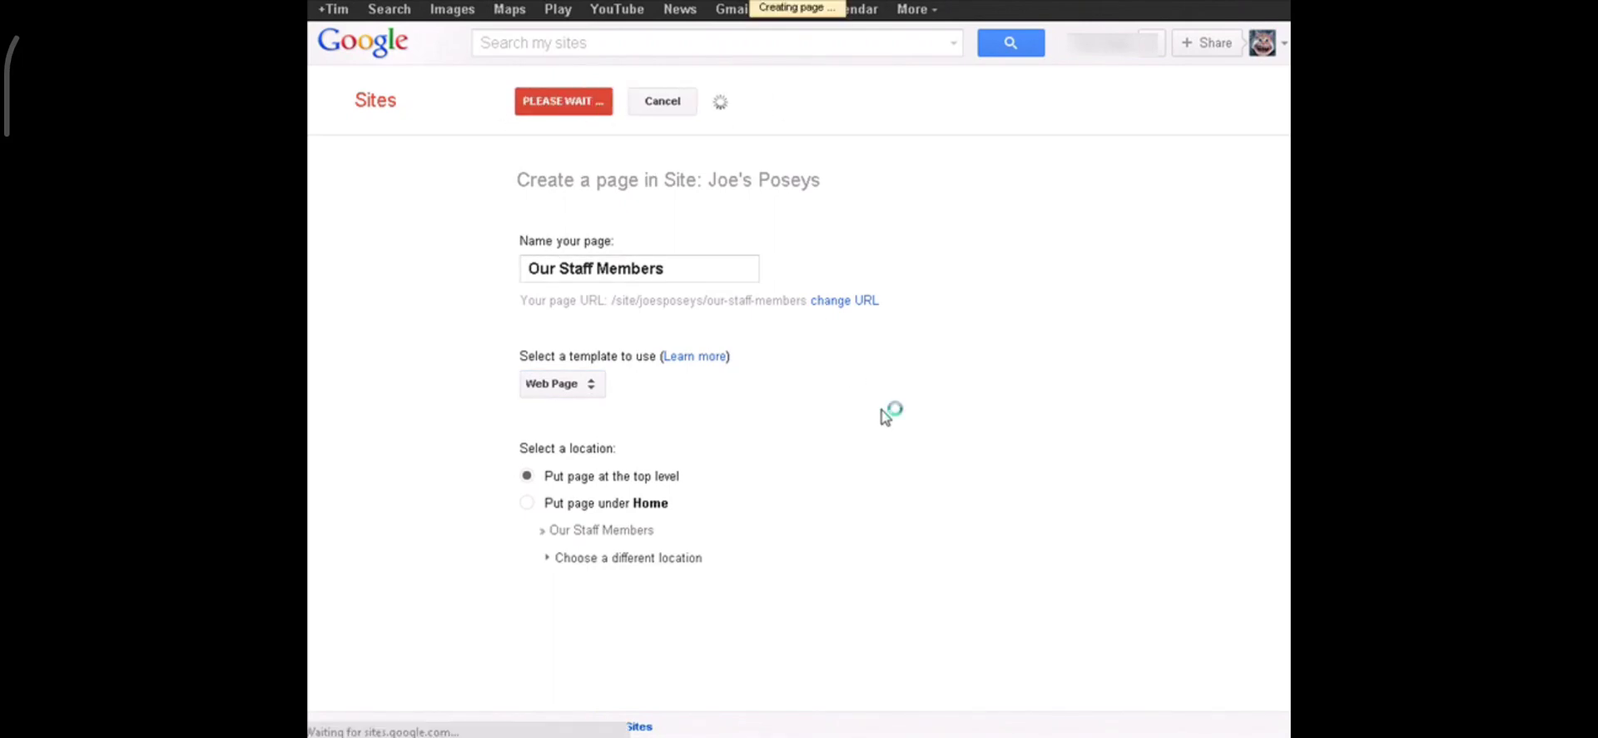